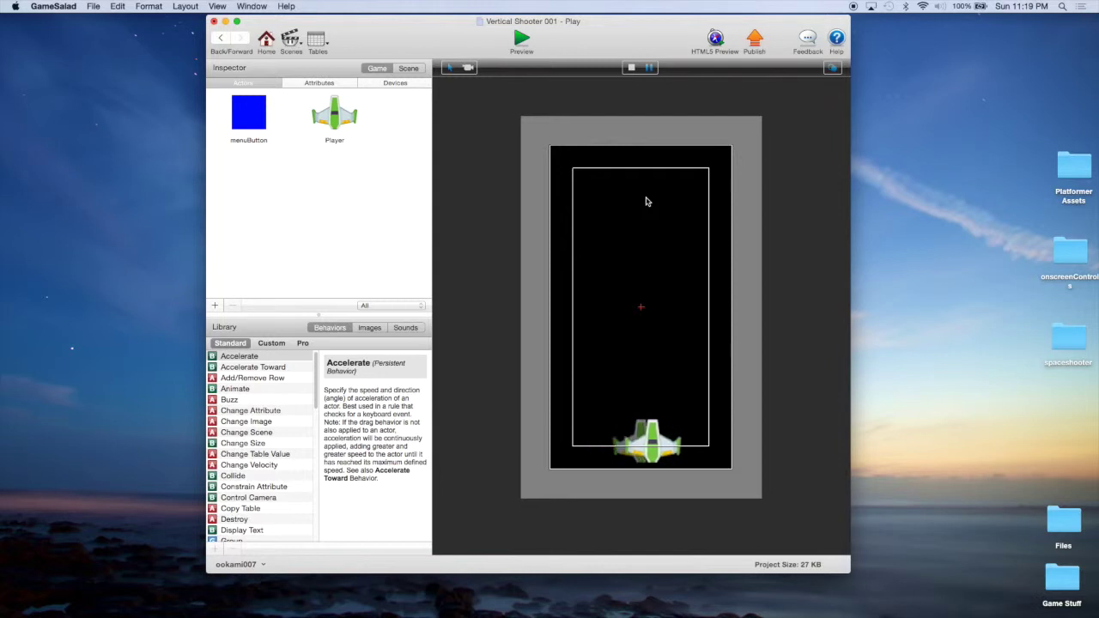
# Test the player ship's left and right movement in the running Play scene and stop the preview.
pyautogui.press('Left')
pyautogui.press('Right')
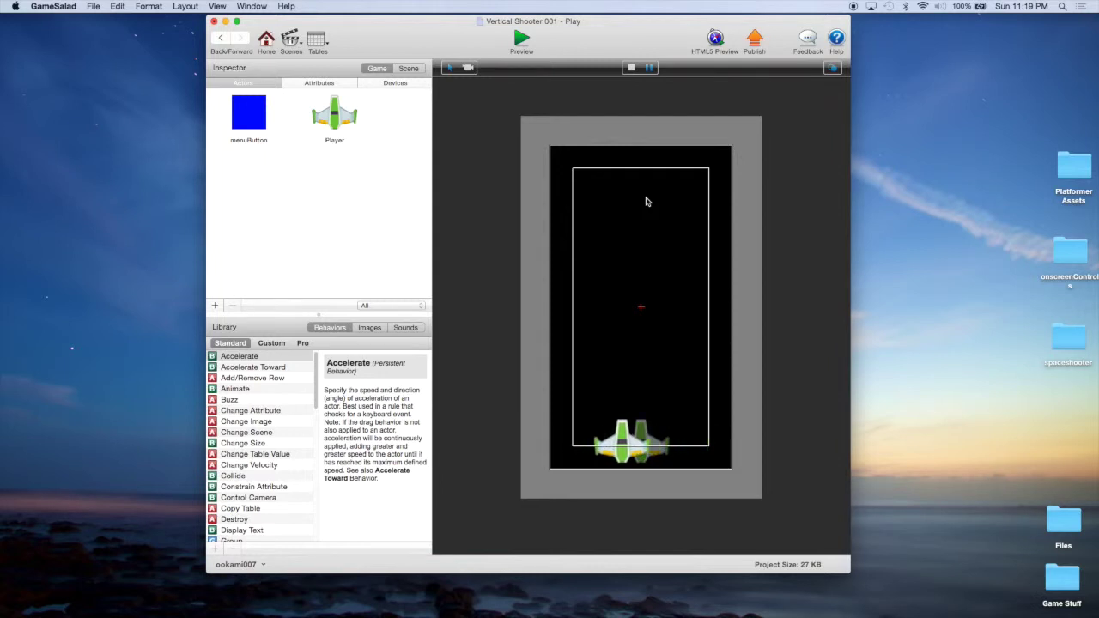
pyautogui.press('Left')
pyautogui.press('Right')
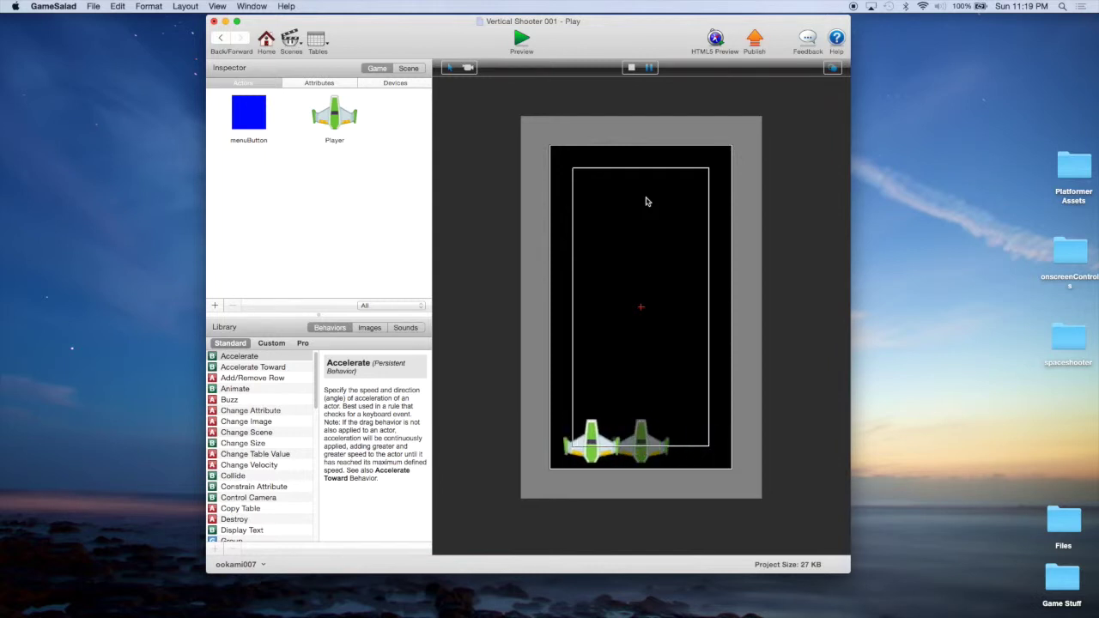
pyautogui.click(631, 69)
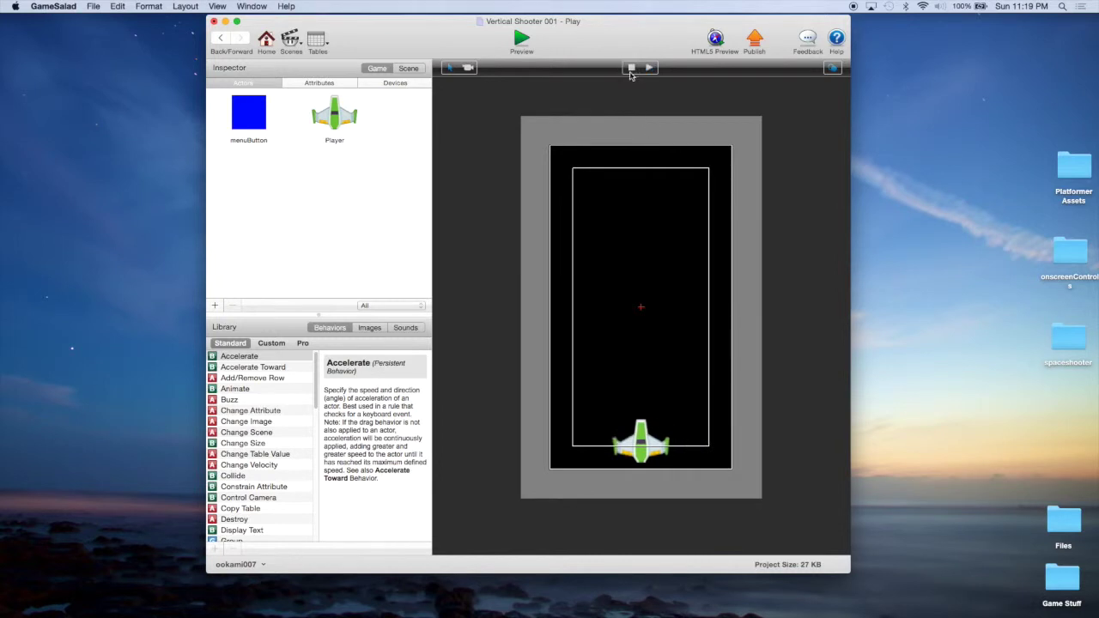
# Add three new actors to the project's actor list.
pyautogui.click(267, 43)
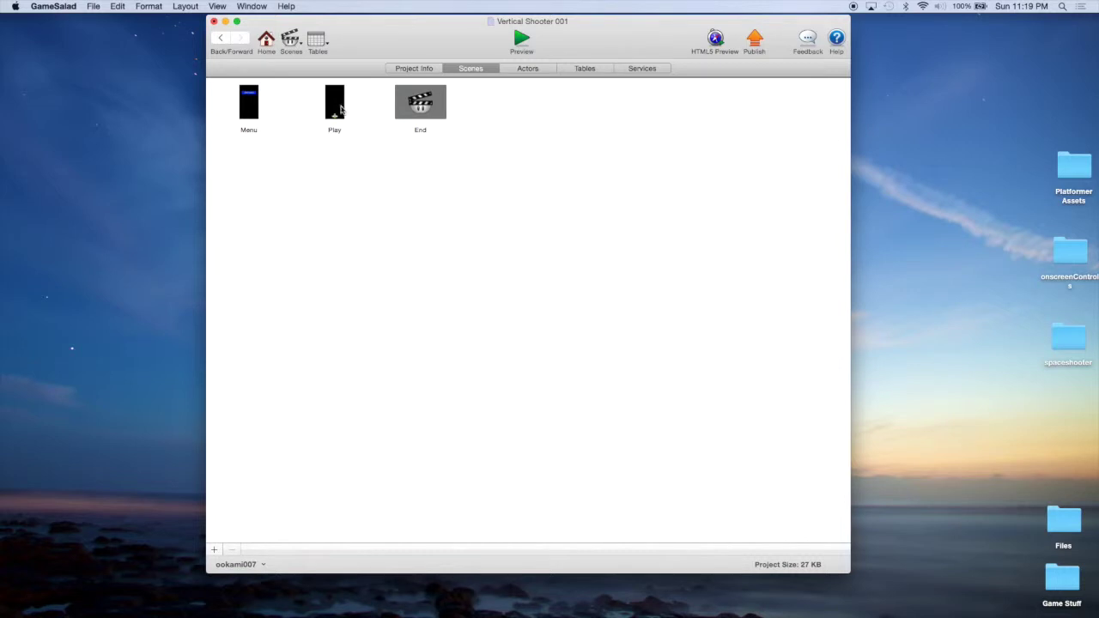
pyautogui.click(528, 69)
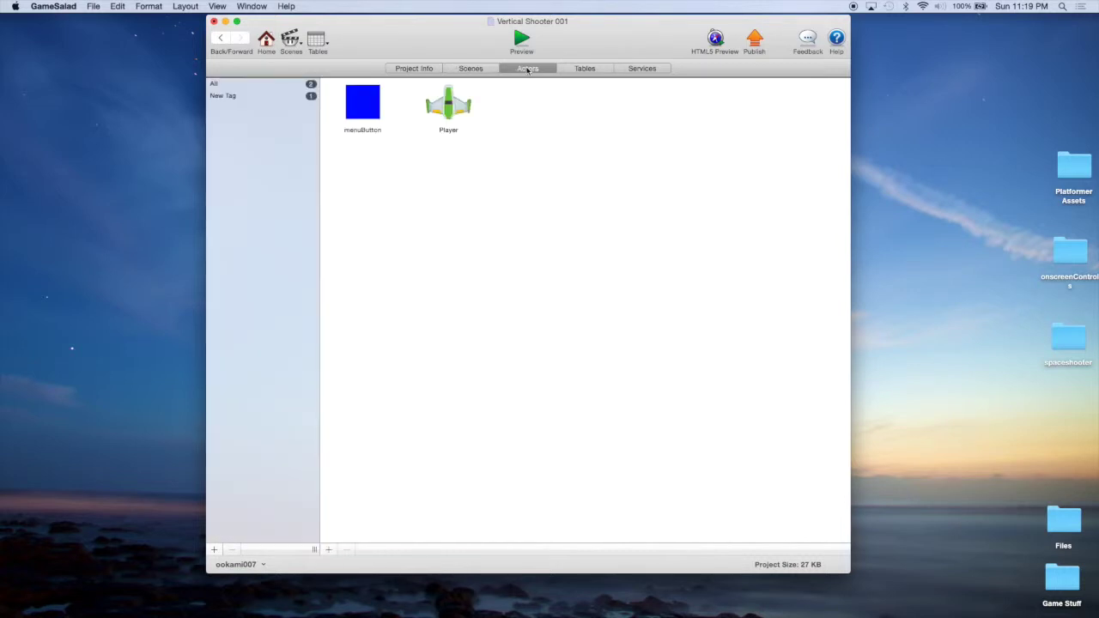
pyautogui.click(330, 552)
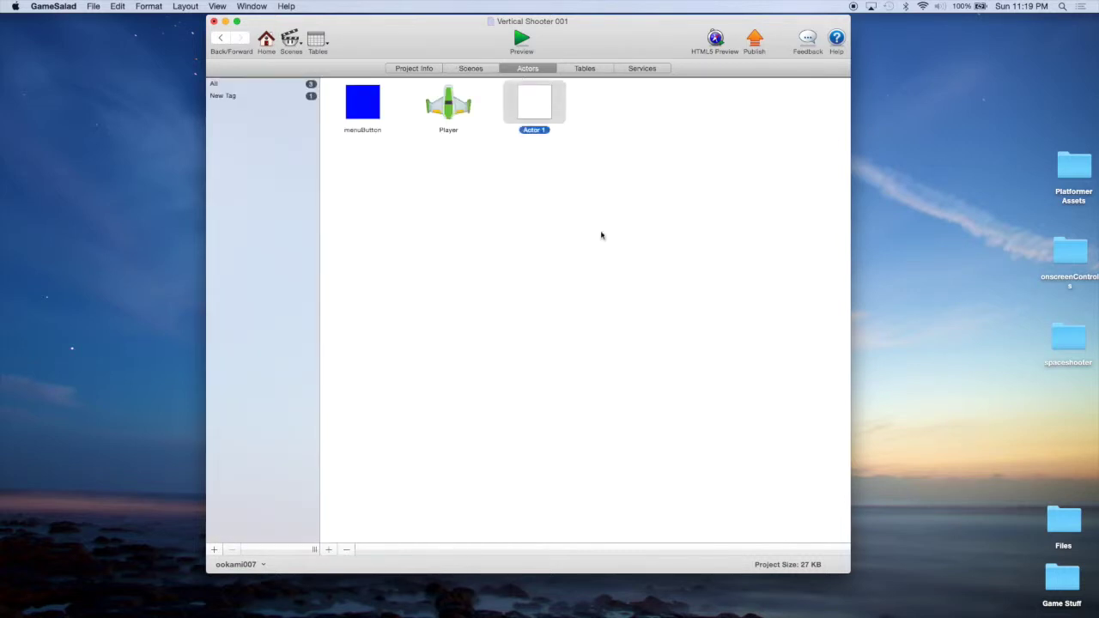
pyautogui.click(329, 553)
pyautogui.click(329, 552)
# Rename the first new actor, Actor 1, as HUDLeft.
pyautogui.doubleClick(550, 130)
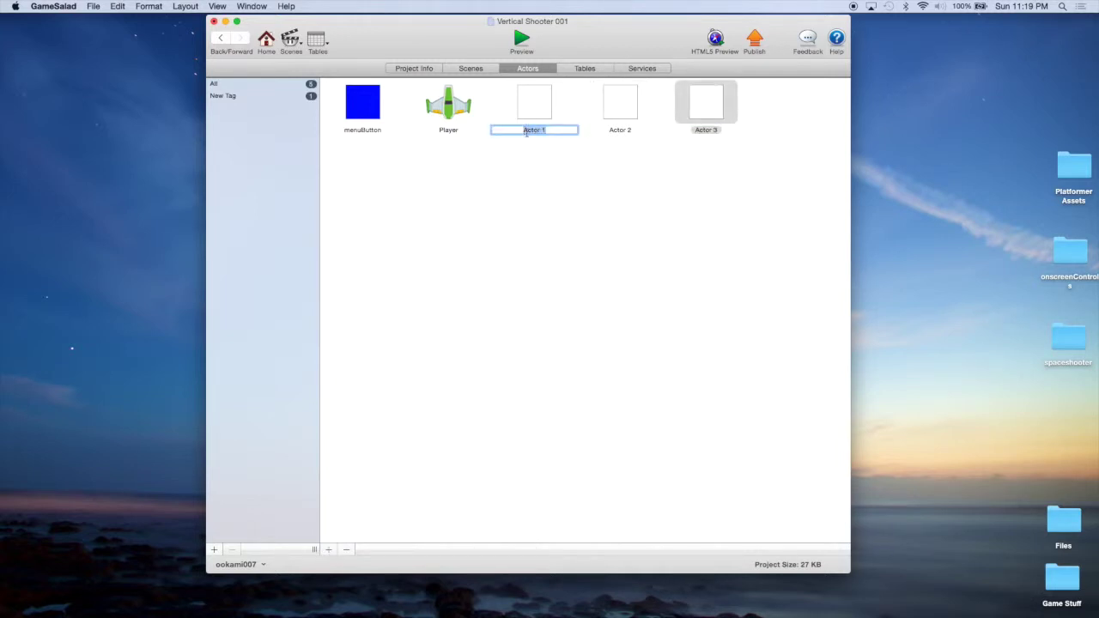
pyautogui.write('H')
pyautogui.write('UDLeft')
pyautogui.press('Return')
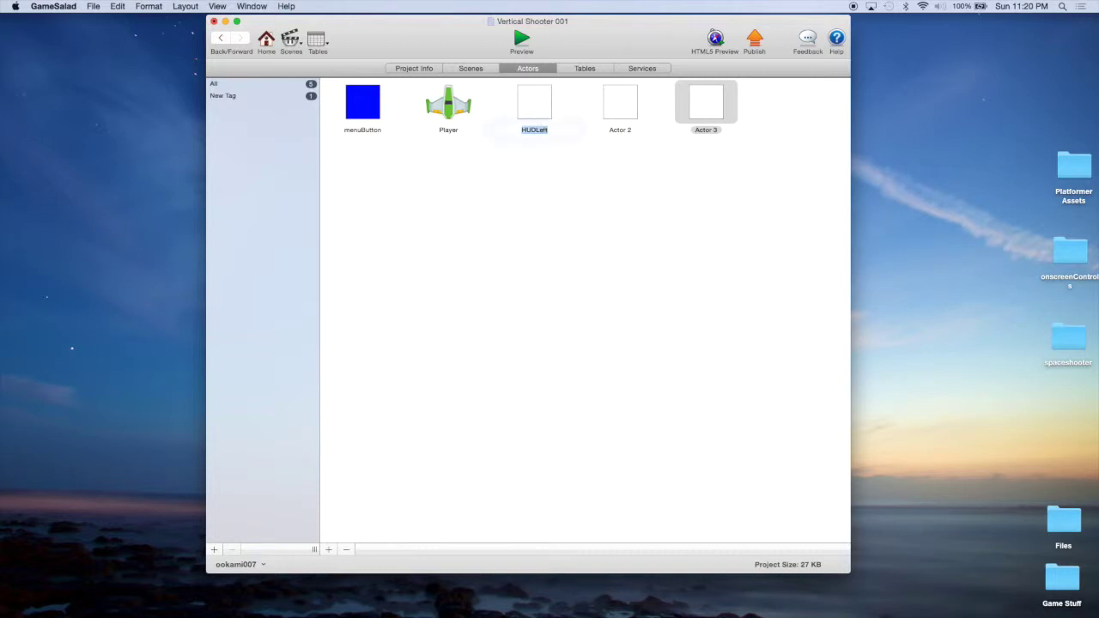
# Rename the second new actor, Actor 2, as HUDRight.
pyautogui.doubleClick(622, 129)
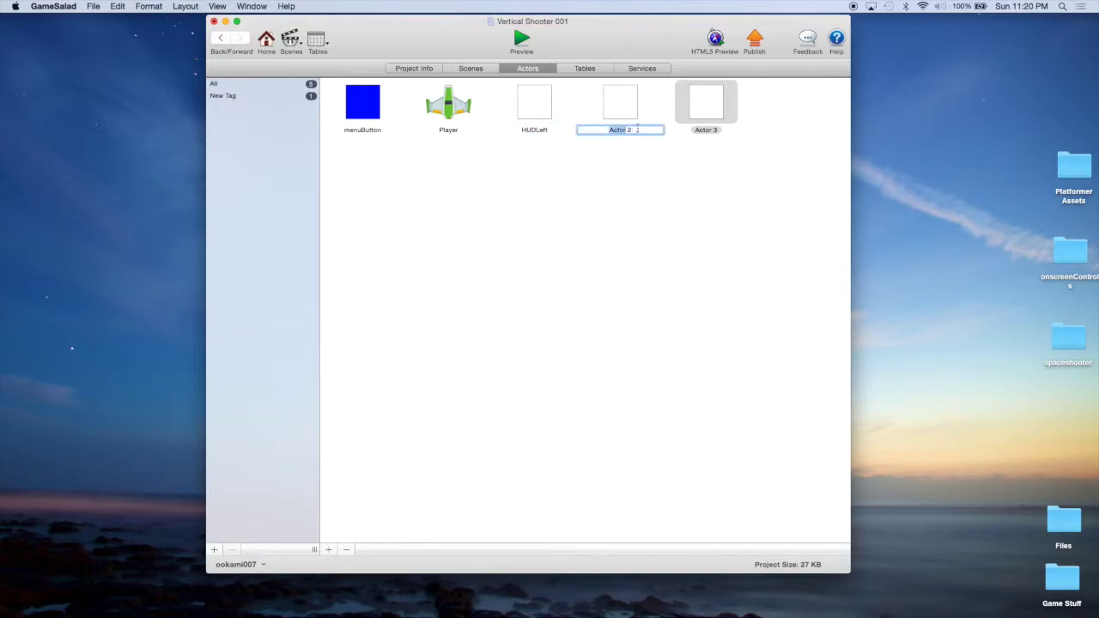
pyautogui.write('HUDRigt')
pyautogui.press('Return')
pyautogui.click(641, 128)
pyautogui.press('BackSpace')
pyautogui.write('ht')
pyautogui.press('Return')
# Rename the third new actor, Actor 3, as HUDButton1.
pyautogui.click(714, 130)
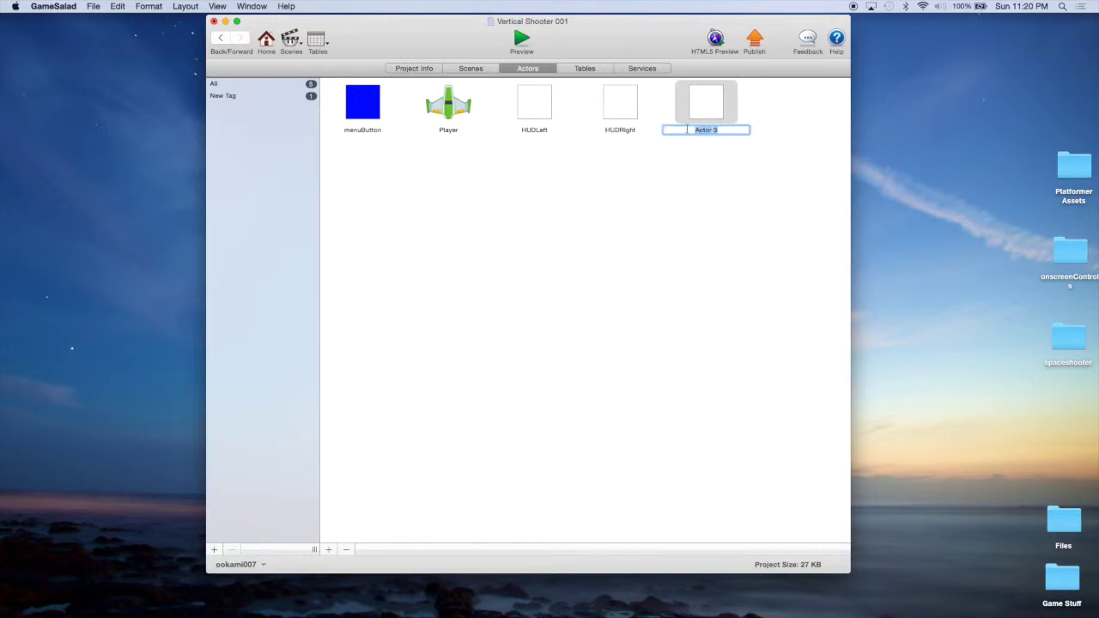
pyautogui.write('HUDButton1')
pyautogui.press('Return')
pyautogui.click(681, 160)
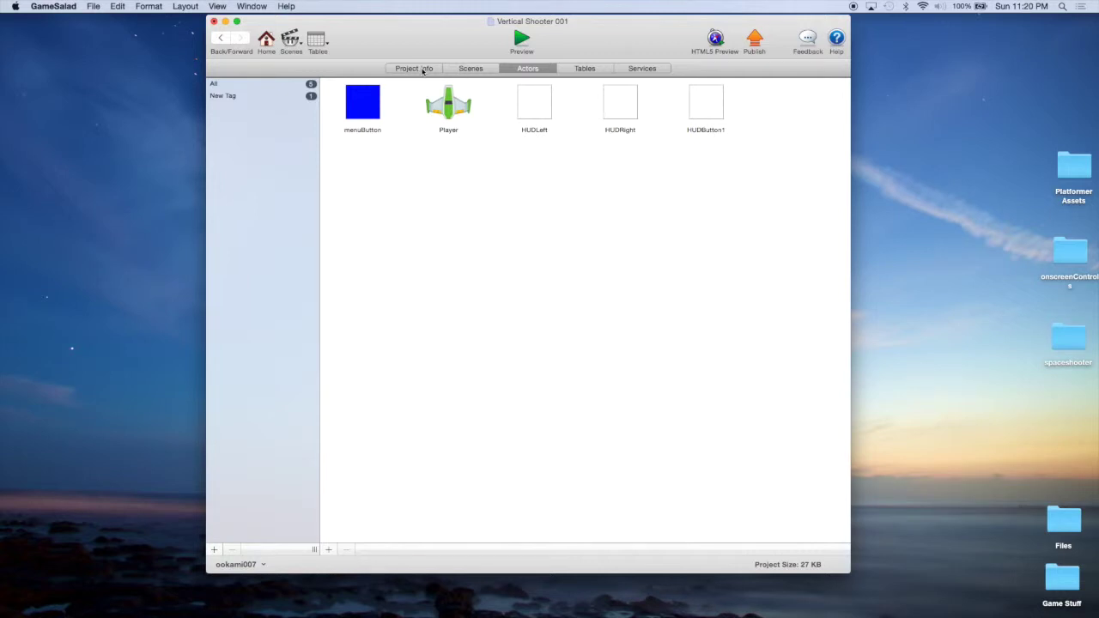
# Open the Play scene and add three boolean attributes to the game attributes.
pyautogui.click(473, 69)
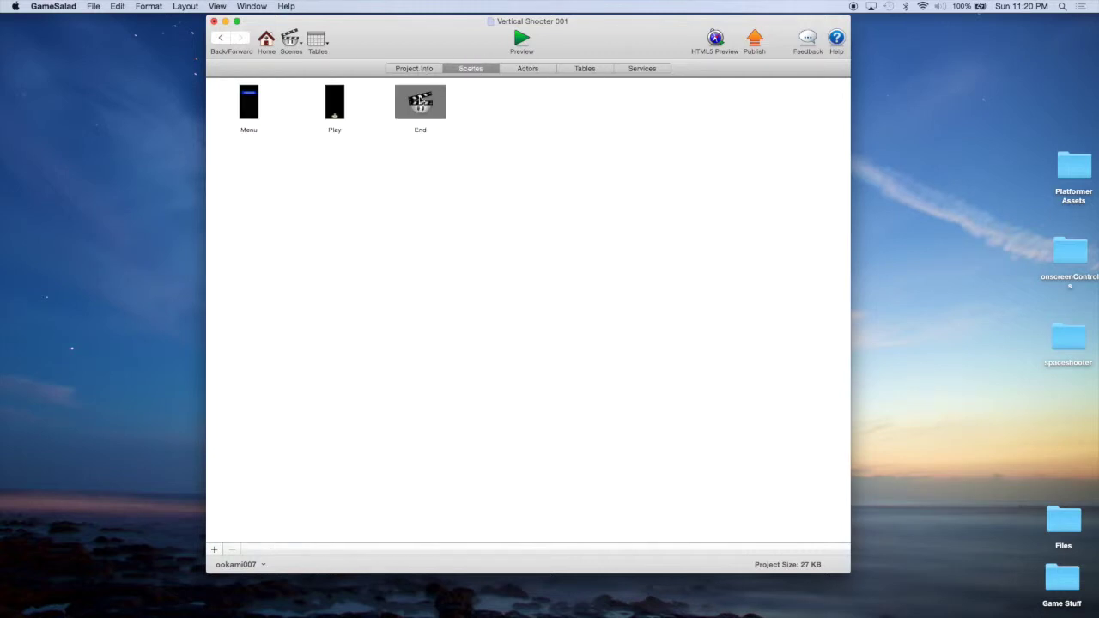
pyautogui.doubleClick(341, 109)
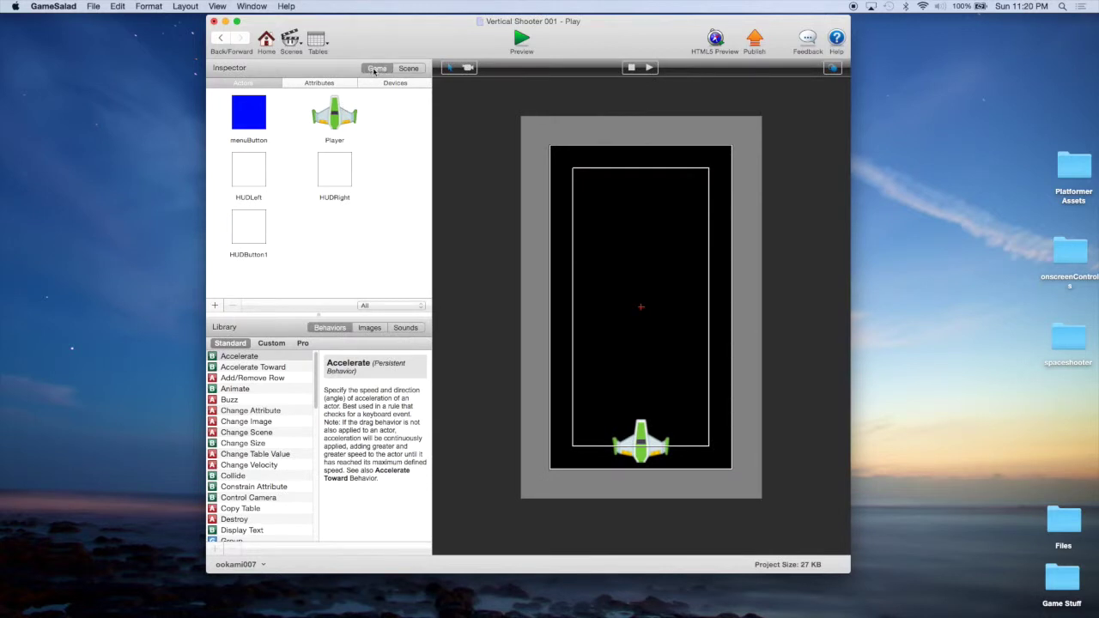
pyautogui.click(328, 83)
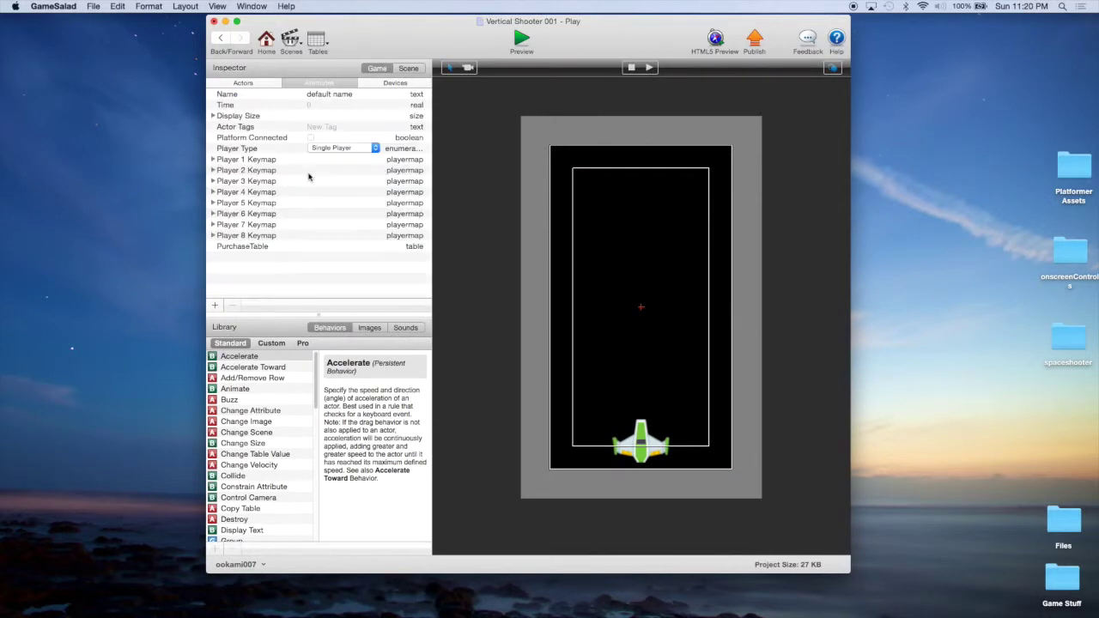
pyautogui.click(214, 306)
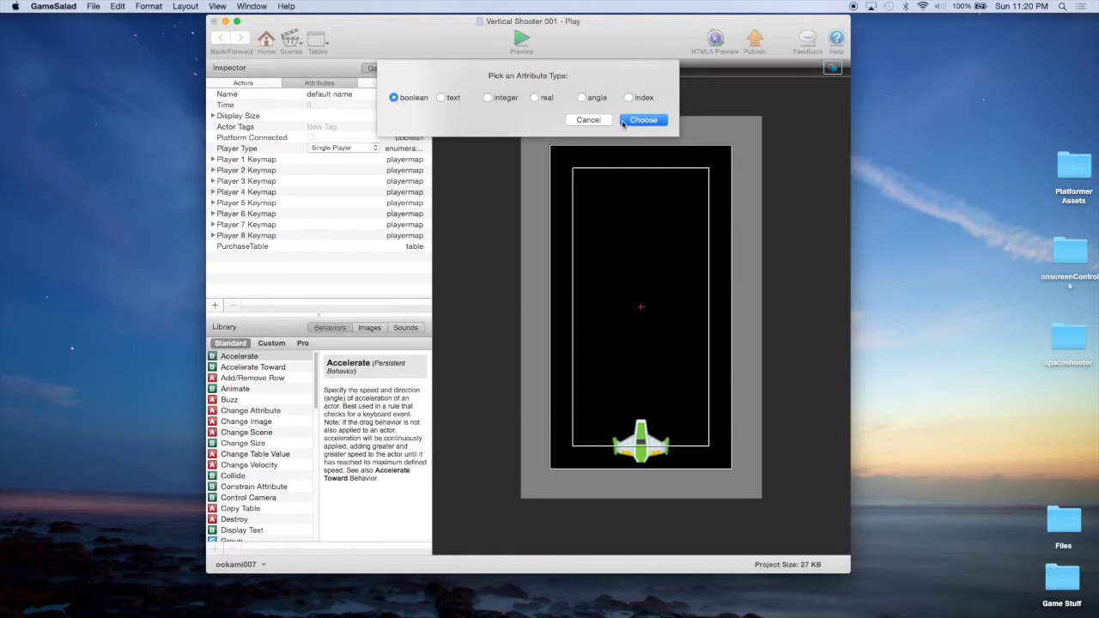
pyautogui.click(638, 122)
pyautogui.click(217, 307)
pyautogui.click(645, 122)
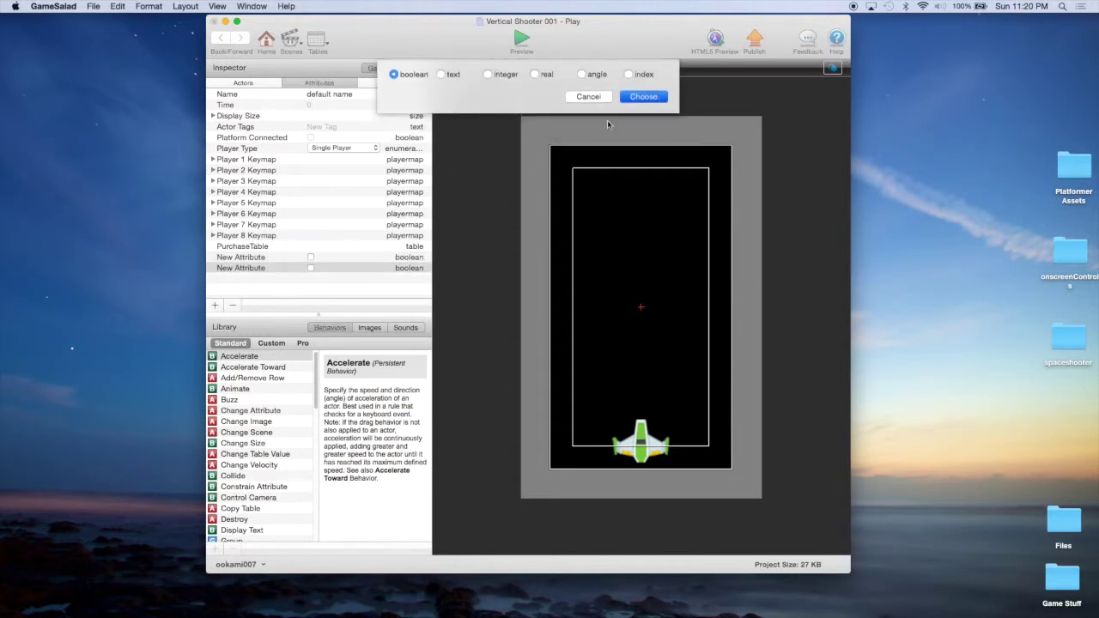
pyautogui.click(216, 306)
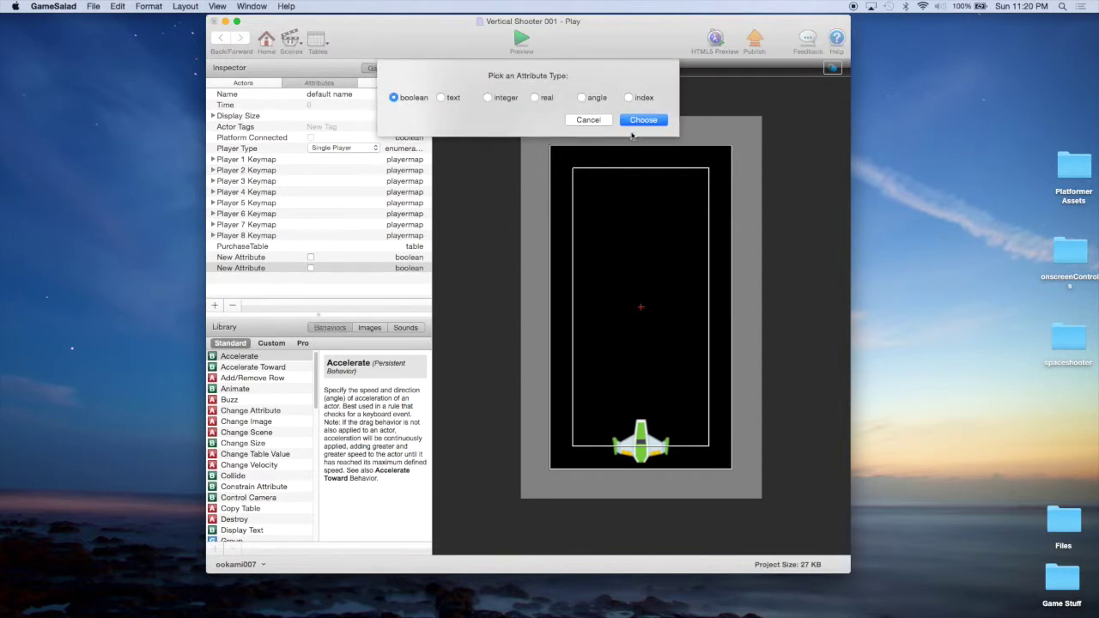
pyautogui.click(642, 122)
# Name the three new boolean game attributes moveLeft, moveRight and button1.
pyautogui.click(255, 257)
pyautogui.click(256, 257)
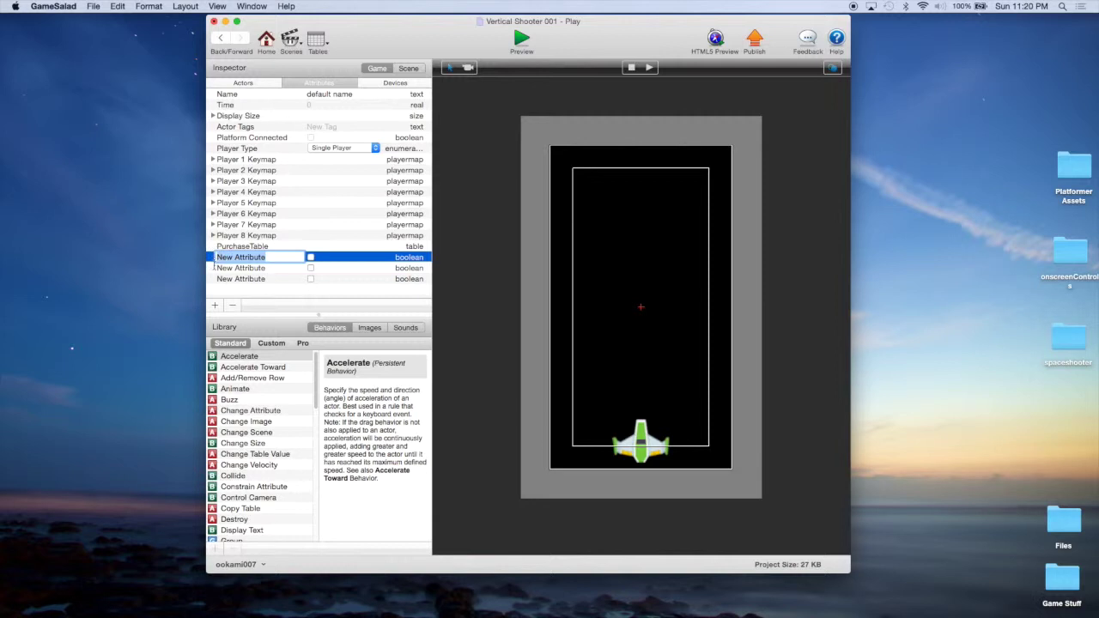
pyautogui.write('moveLeft')
pyautogui.press('Tab')
pyautogui.write('mo')
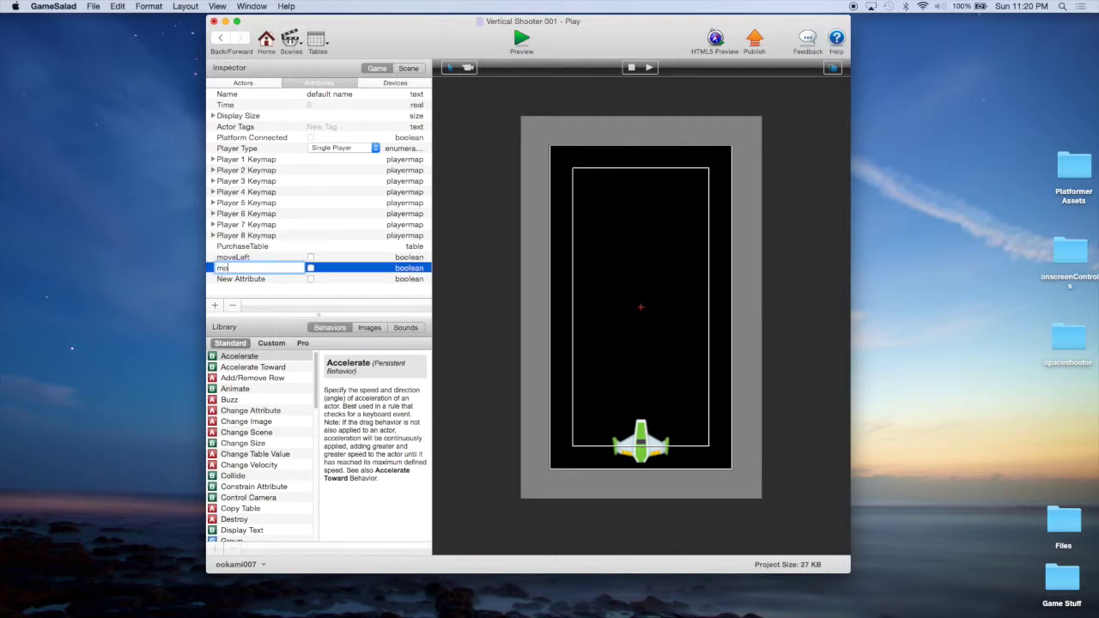
pyautogui.press('Tab')
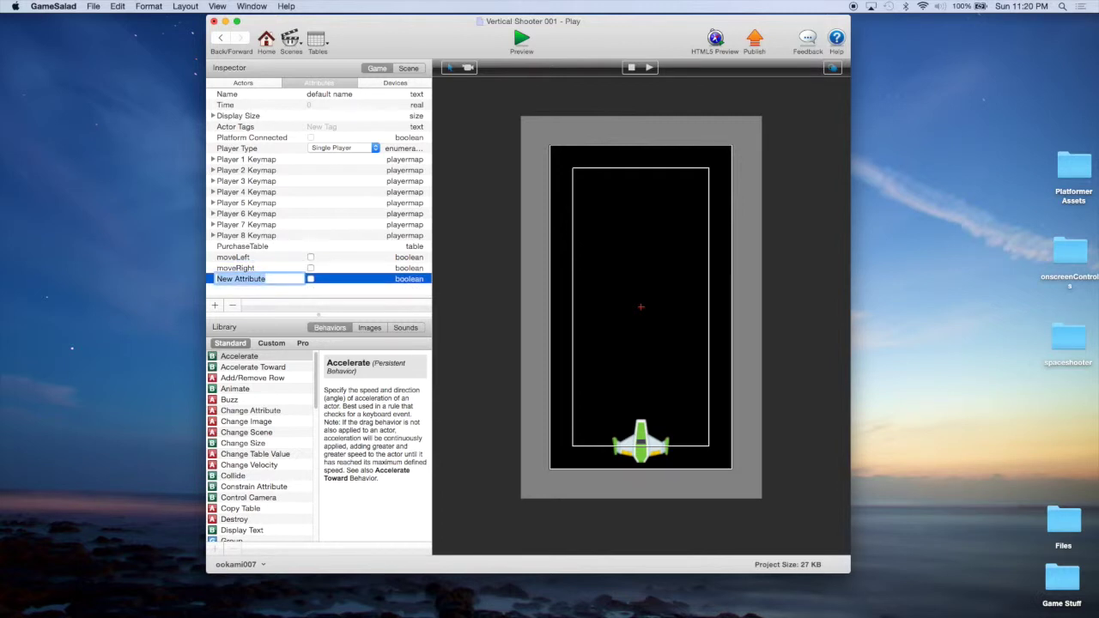
pyautogui.write('but')
pyautogui.press('Return')
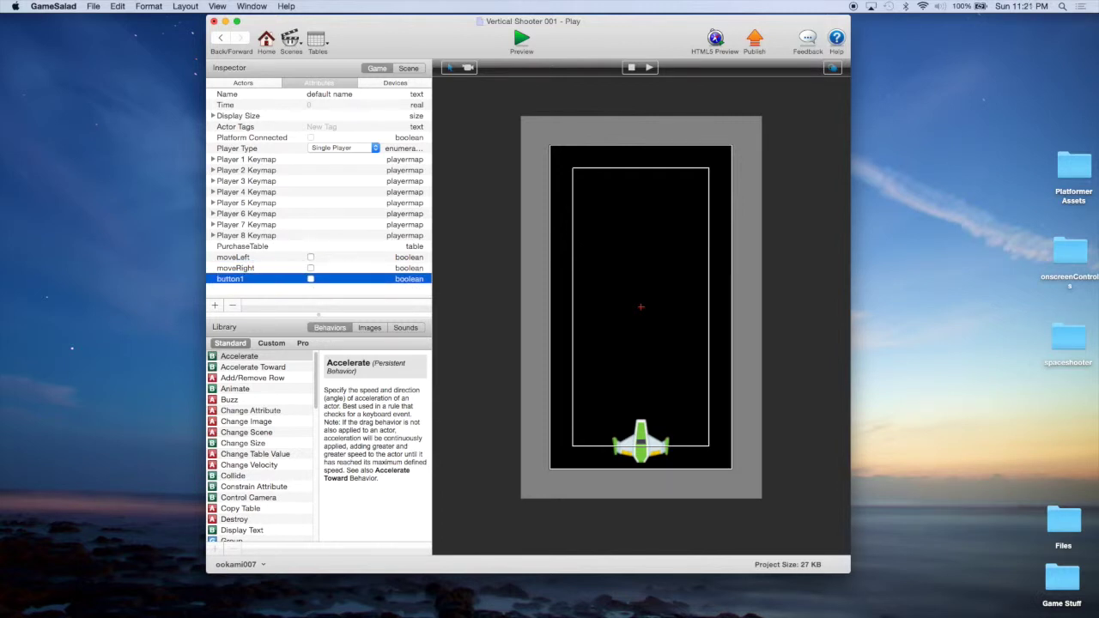
pyautogui.click(254, 268)
pyautogui.click(251, 258)
pyautogui.click(247, 279)
# Open the HUDLeft actor for editing and save the project.
pyautogui.click(244, 83)
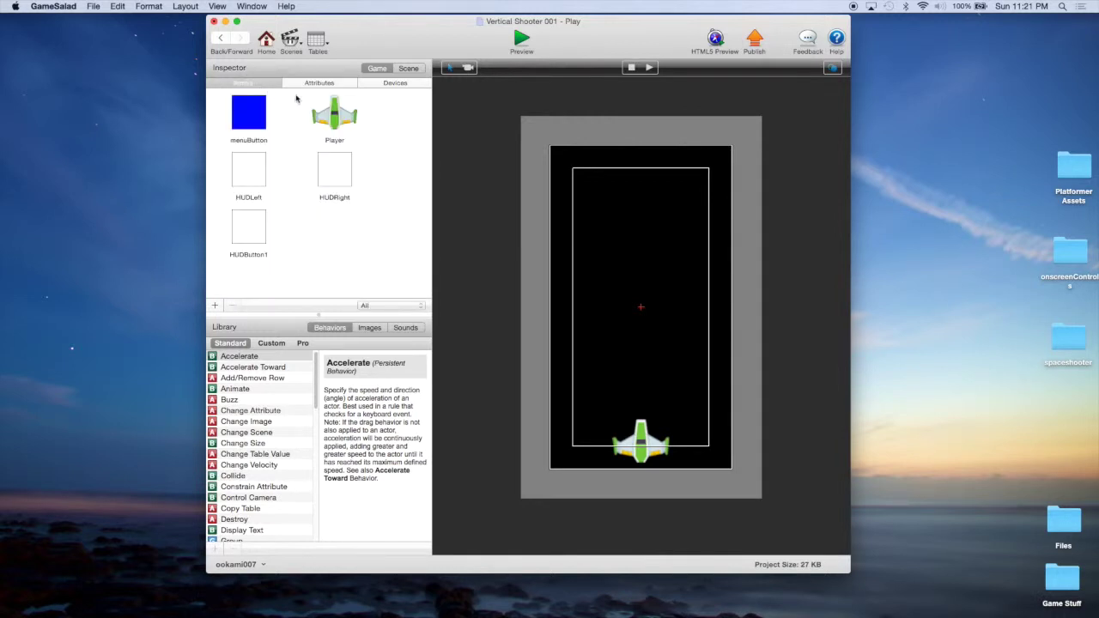
pyautogui.doubleClick(249, 171)
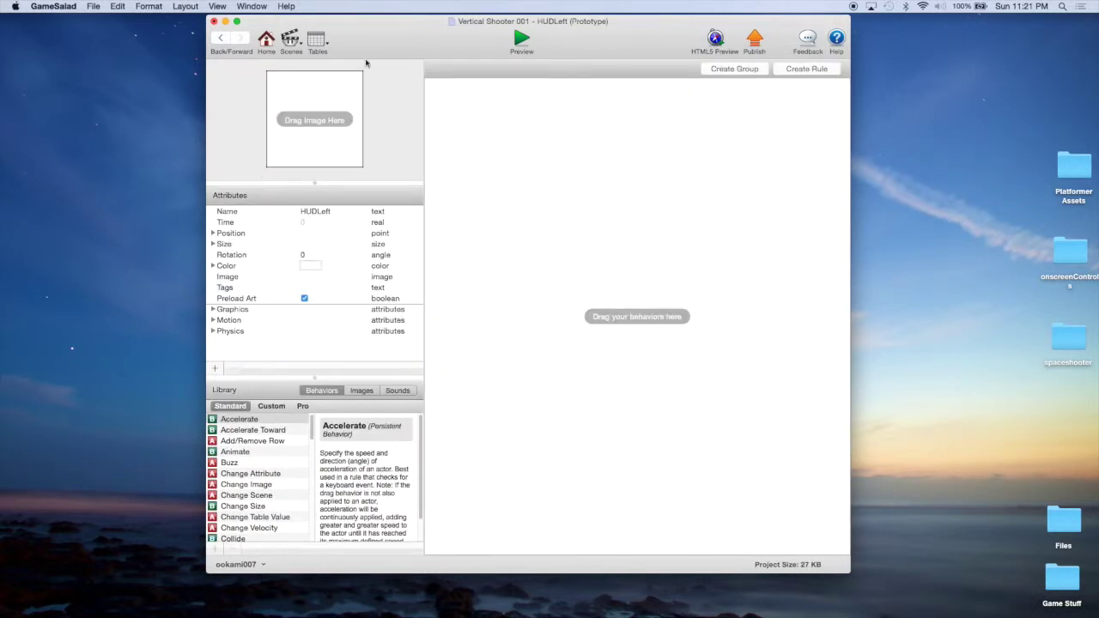
pyautogui.click(93, 7)
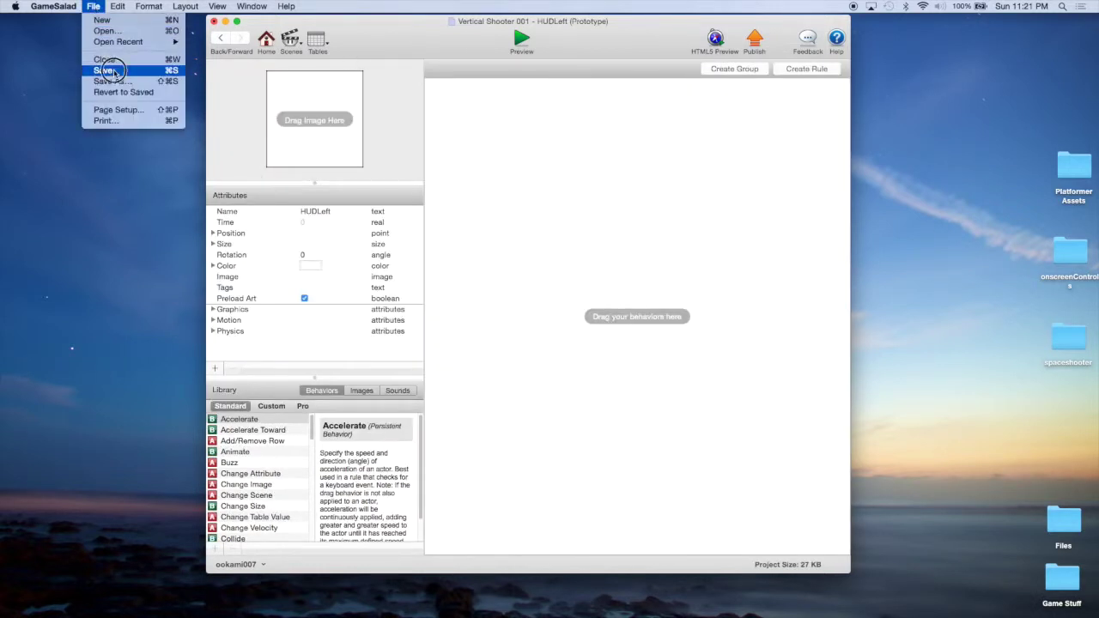
pyautogui.click(103, 73)
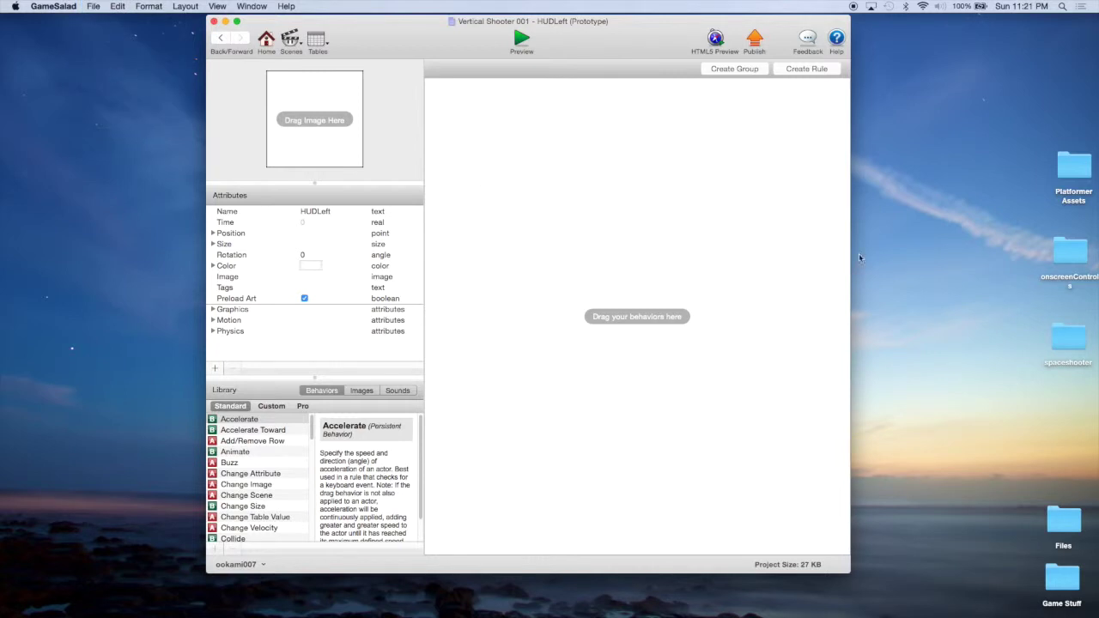
# Open the onscreenControls folder on the desktop and browse the lineLight images for a left-arrow button graphic.
pyautogui.doubleClick(1076, 259)
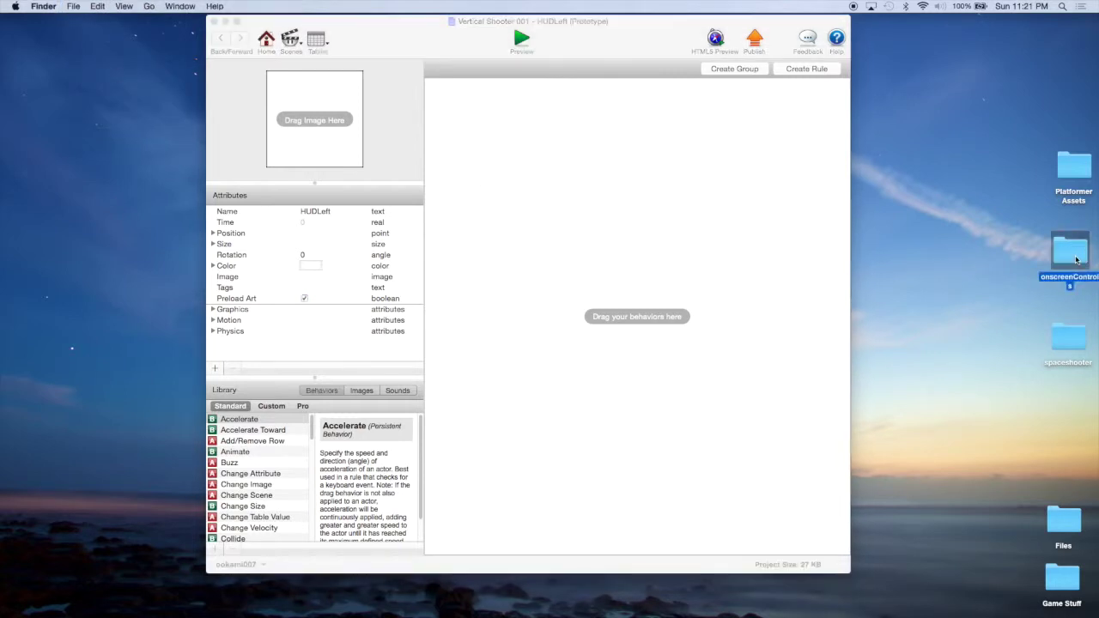
pyautogui.scroll(-5, 459, 221)
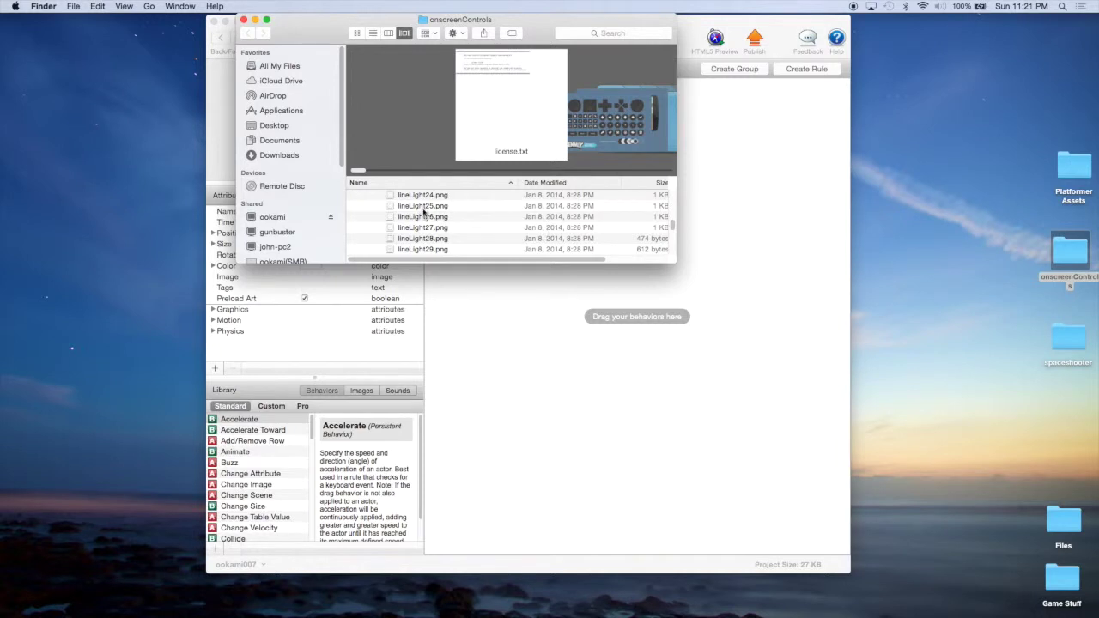
pyautogui.click(672, 224)
pyautogui.moveTo(673, 224)
pyautogui.mouseDown()
pyautogui.moveTo(674, 195)
pyautogui.moveTo(673, 212)
pyautogui.mouseUp()
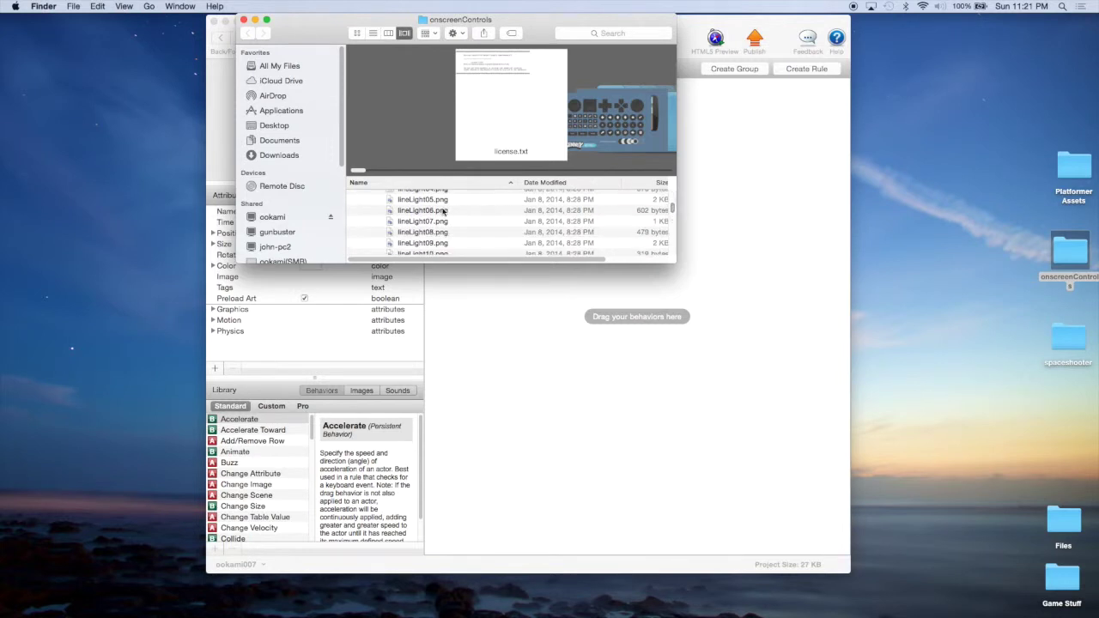
pyautogui.click(444, 211)
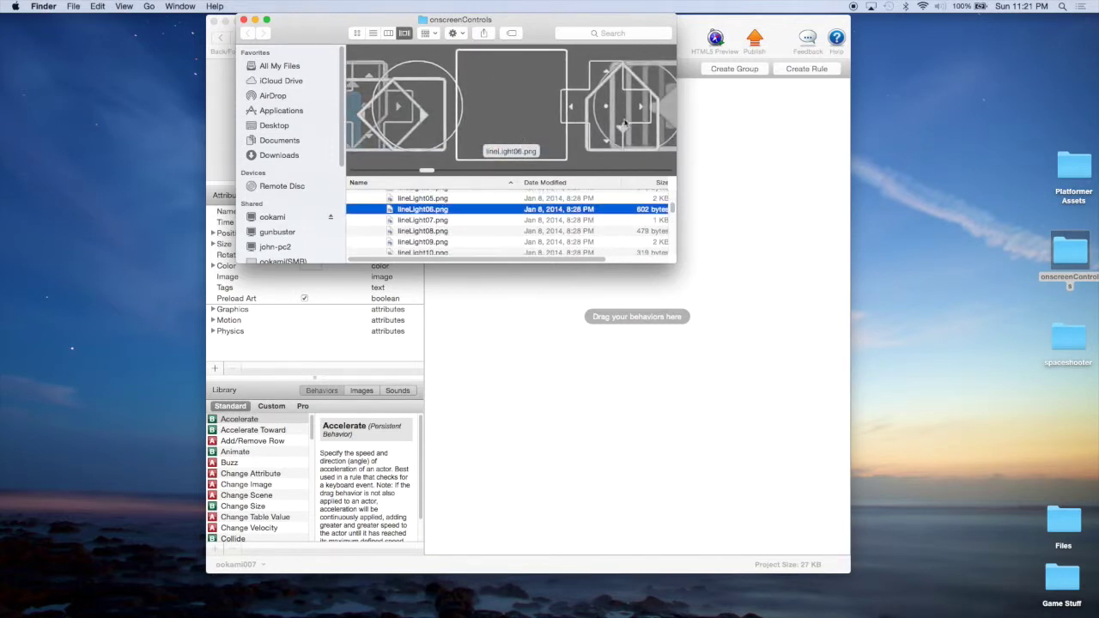
pyautogui.click(653, 120)
pyautogui.click(674, 117)
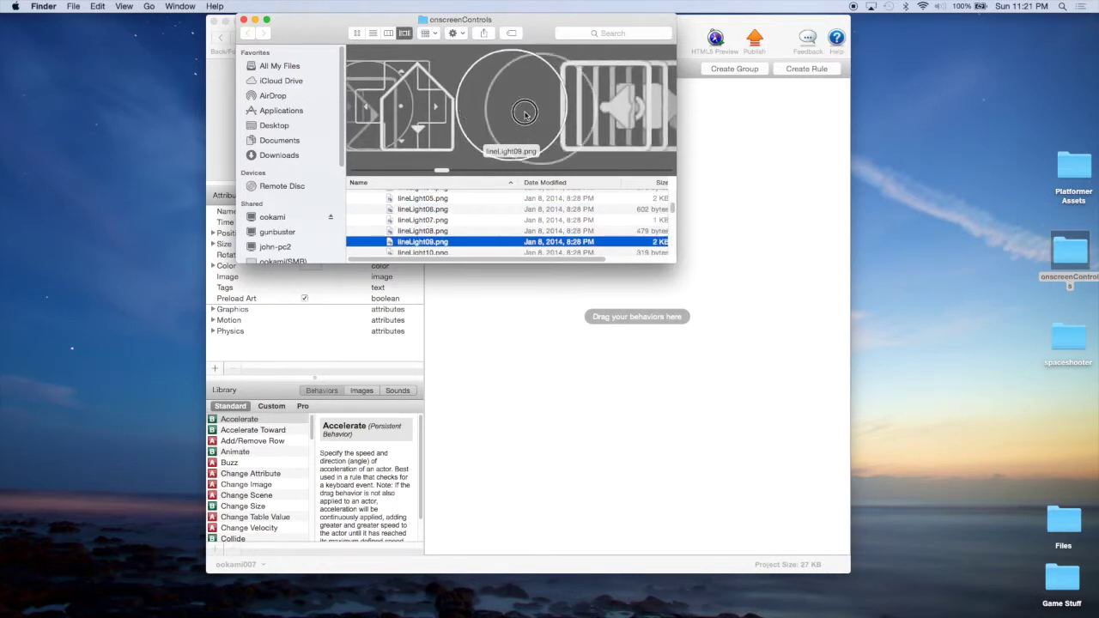
pyautogui.hscroll(-7, 557, 117)
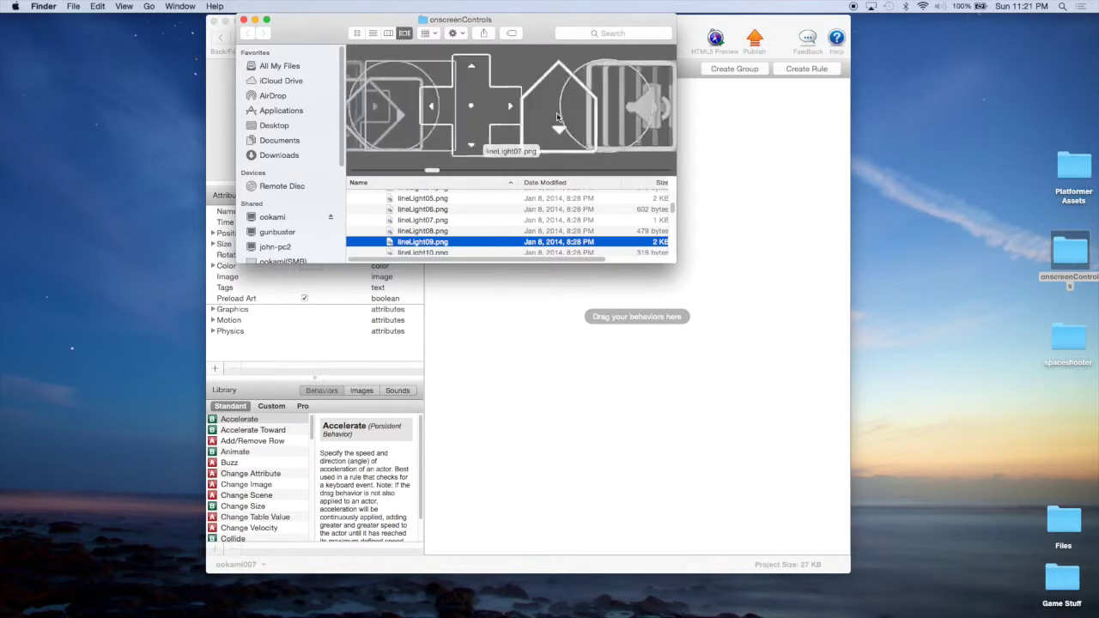
pyautogui.hscroll(-3, 557, 117)
pyautogui.hscroll(7, 557, 116)
pyautogui.hscroll(2, 557, 117)
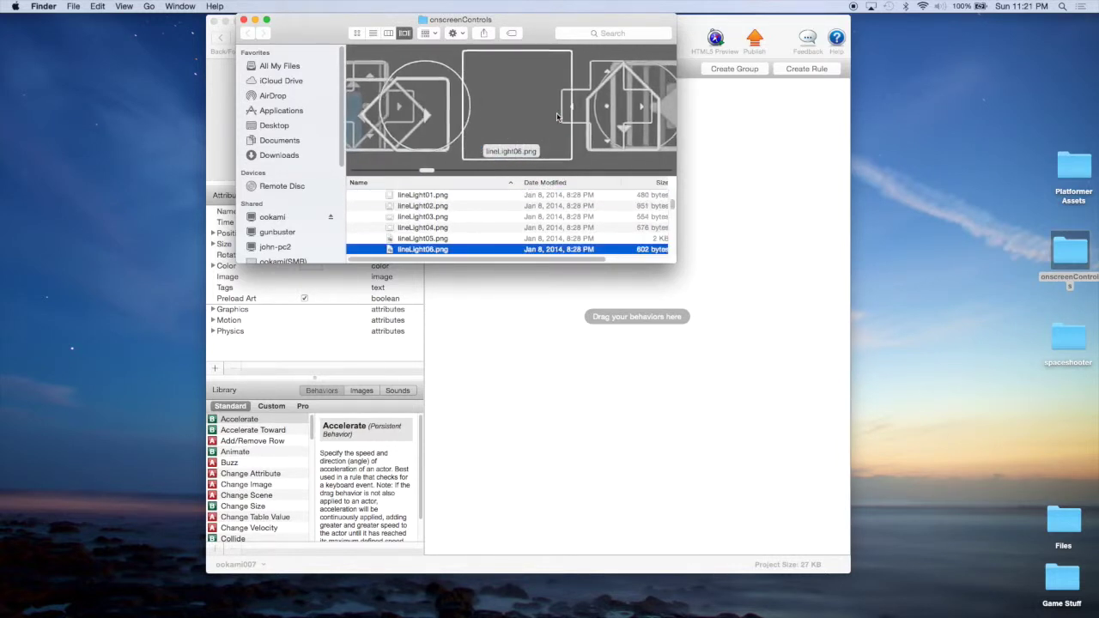
pyautogui.hscroll(15, 556, 117)
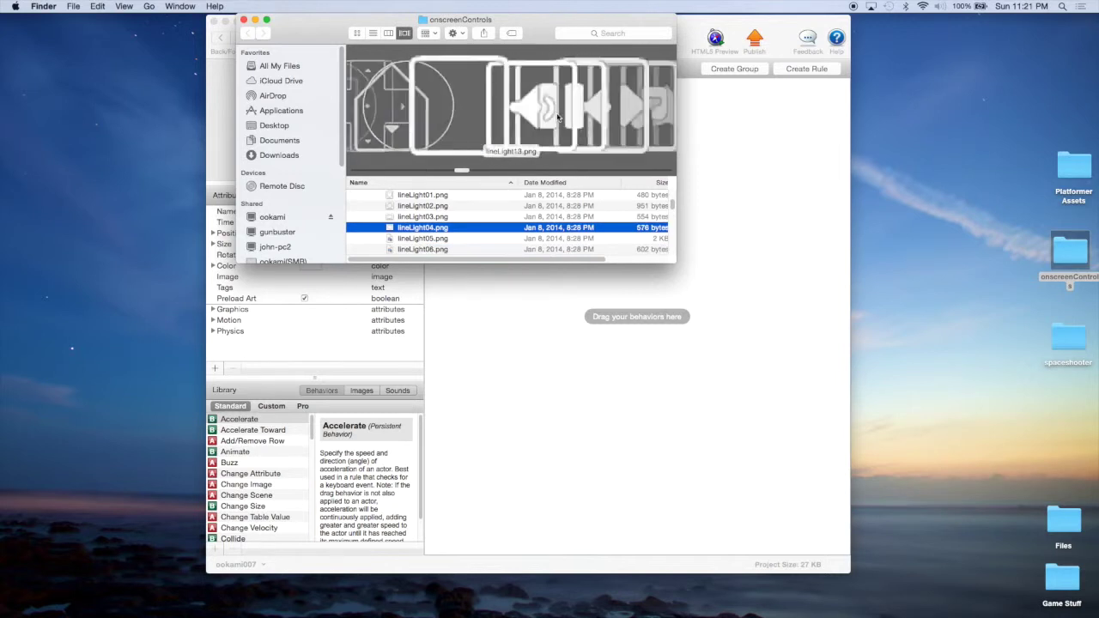
pyautogui.hscroll(-4, 557, 121)
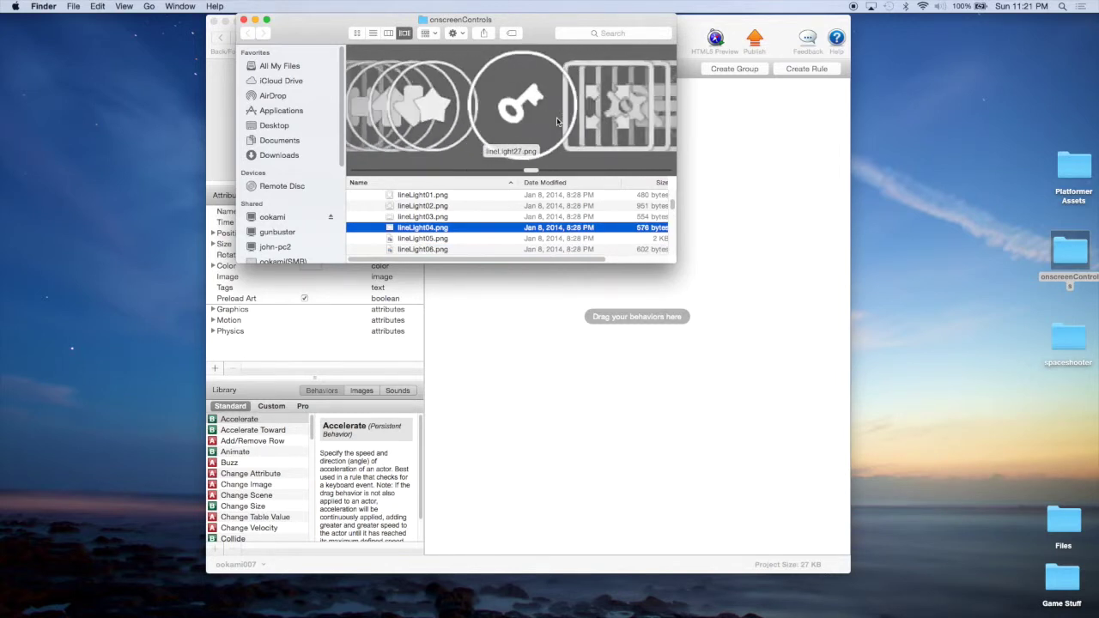
pyautogui.hscroll(1, 556, 121)
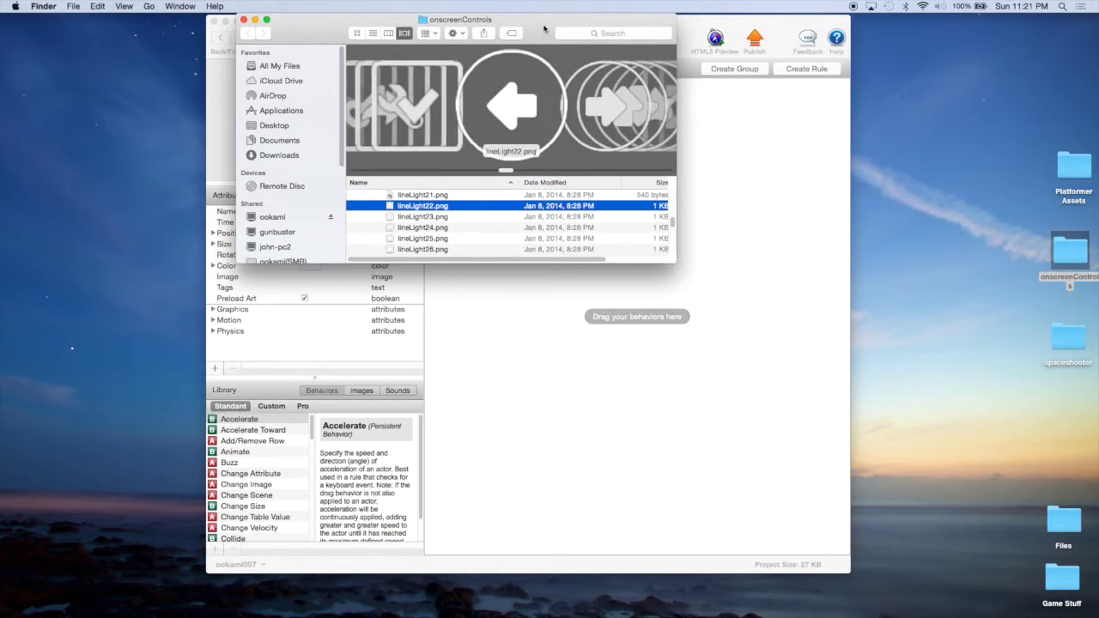
# Assign lineLight22.png from the onscreenControls folder as the HUDLeft actor's image.
pyautogui.moveTo(543, 30); pyautogui.dragTo(824, 67)
pyautogui.moveTo(797, 148); pyautogui.dragTo(310, 123)
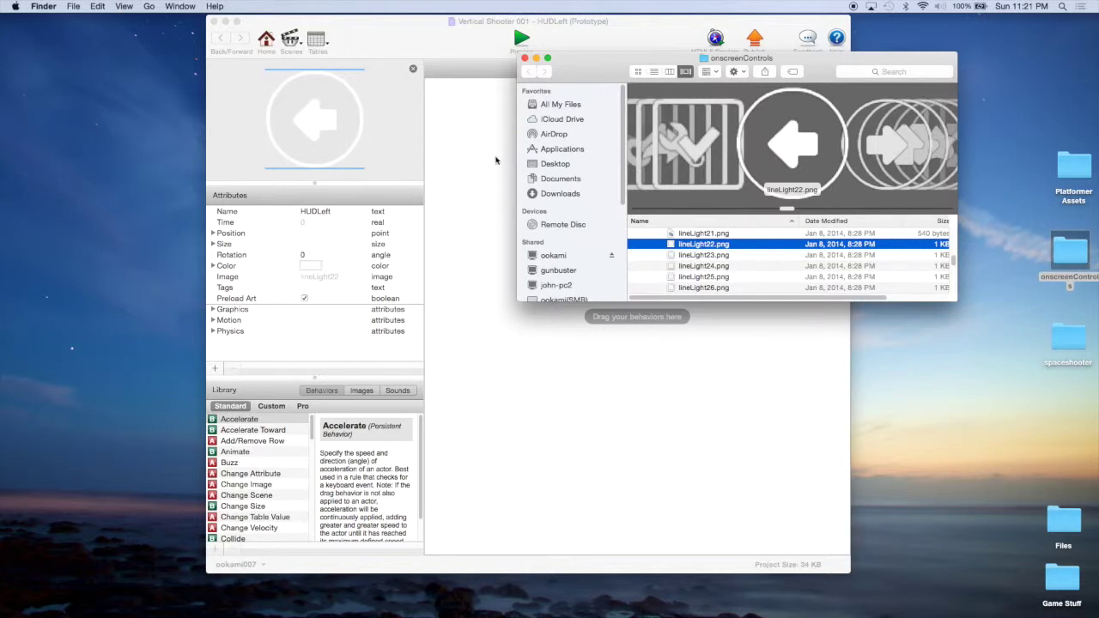
pyautogui.moveTo(662, 60); pyautogui.dragTo(1018, 66)
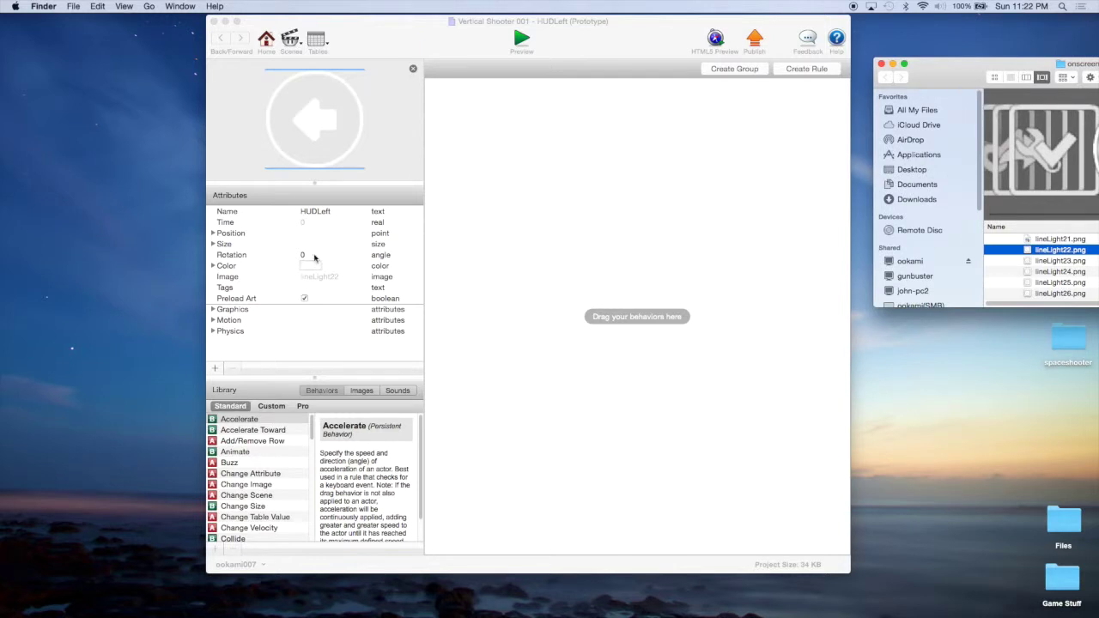
# Open lineLight22.png in Preview, check its pixel dimensions, and close the image.
pyautogui.doubleClick(1059, 251)
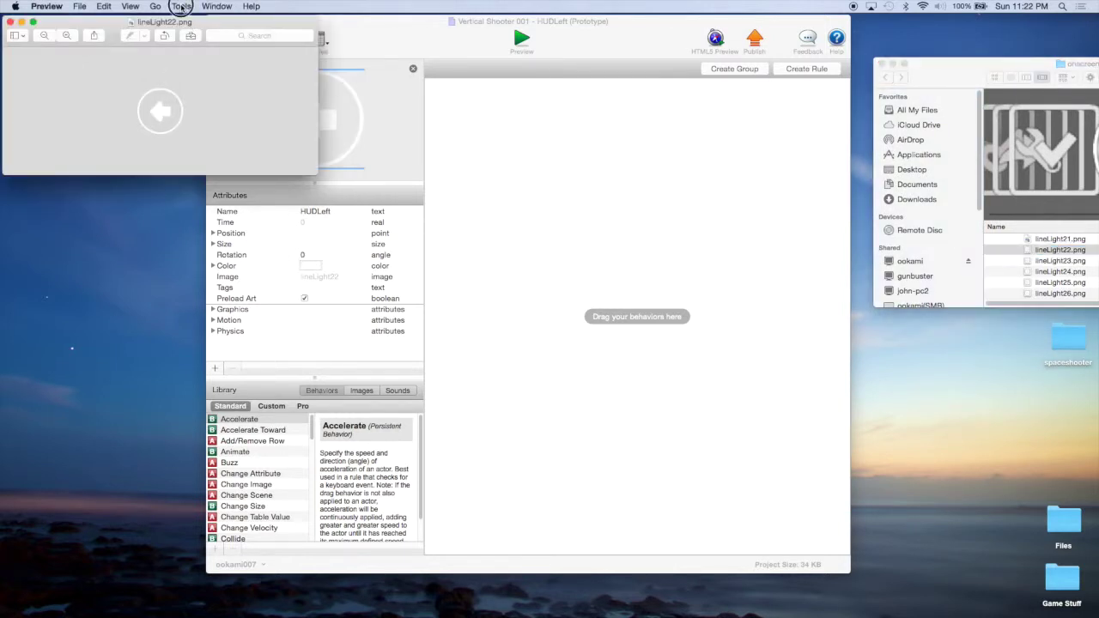
pyautogui.click(181, 6)
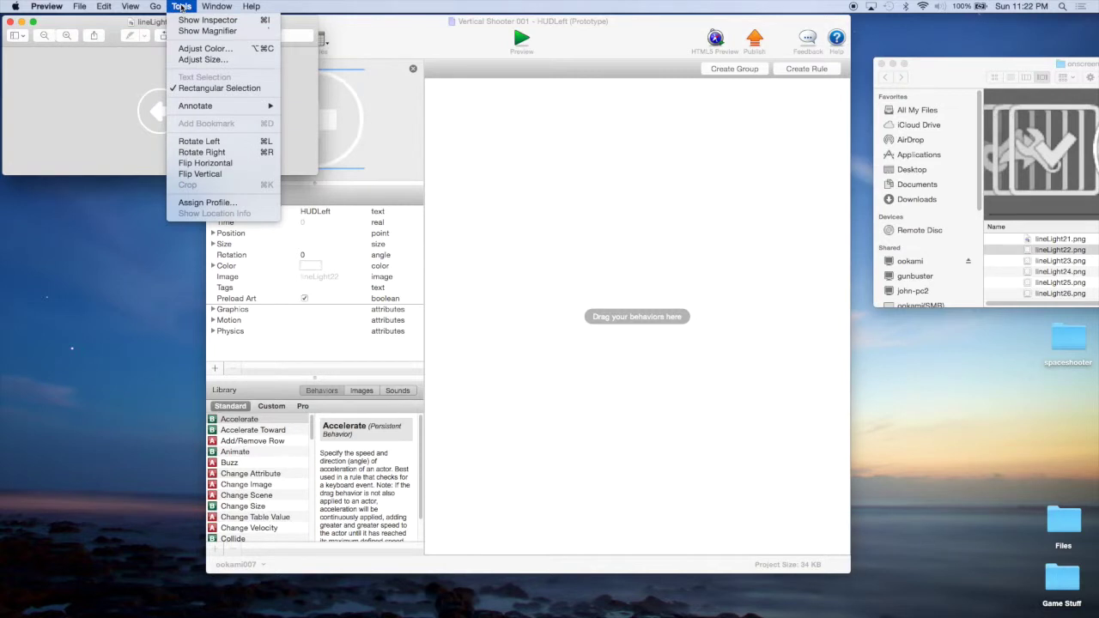
pyautogui.click(203, 60)
pyautogui.click(219, 268)
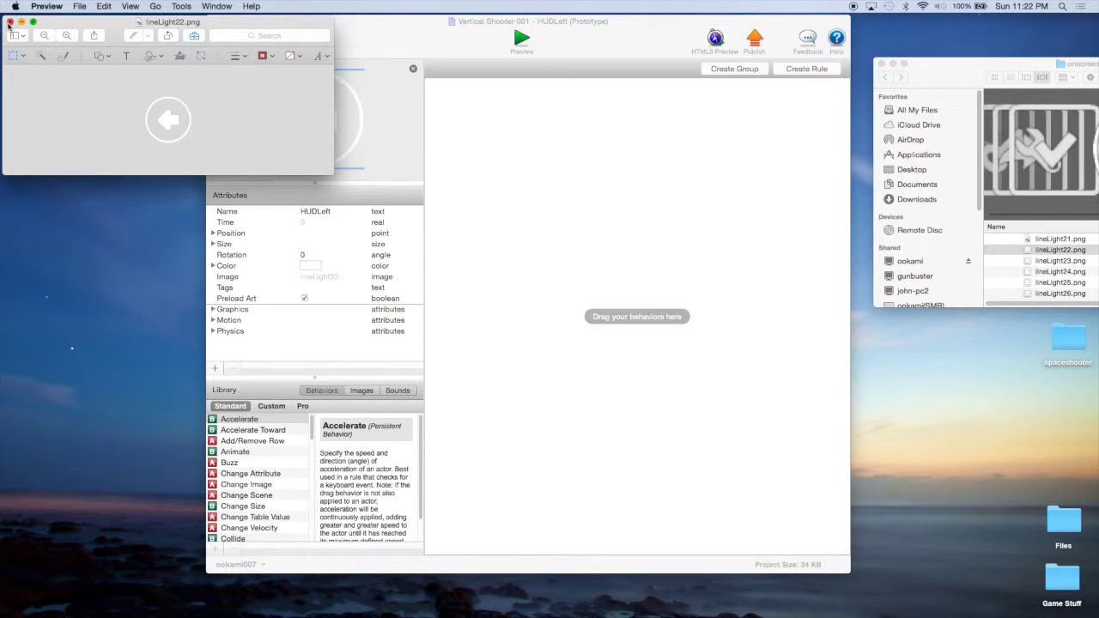
pyautogui.click(10, 22)
# Set the HUDLeft actor's width and height to 80 each.
pyautogui.click(213, 244)
pyautogui.doubleClick(314, 254)
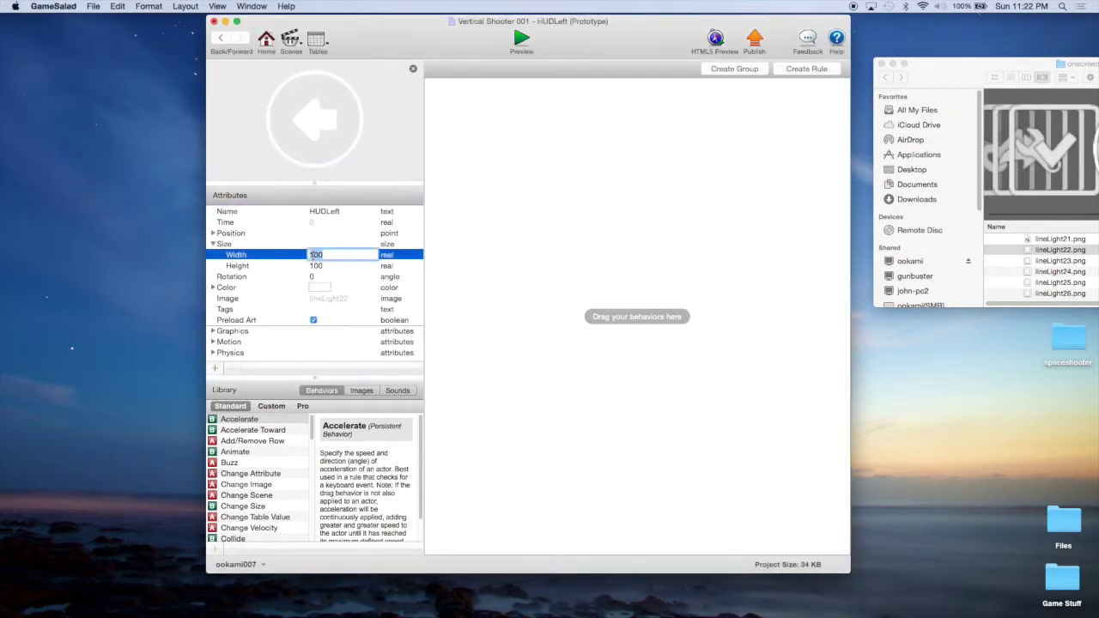
pyautogui.write('80')
pyautogui.doubleClick(316, 265)
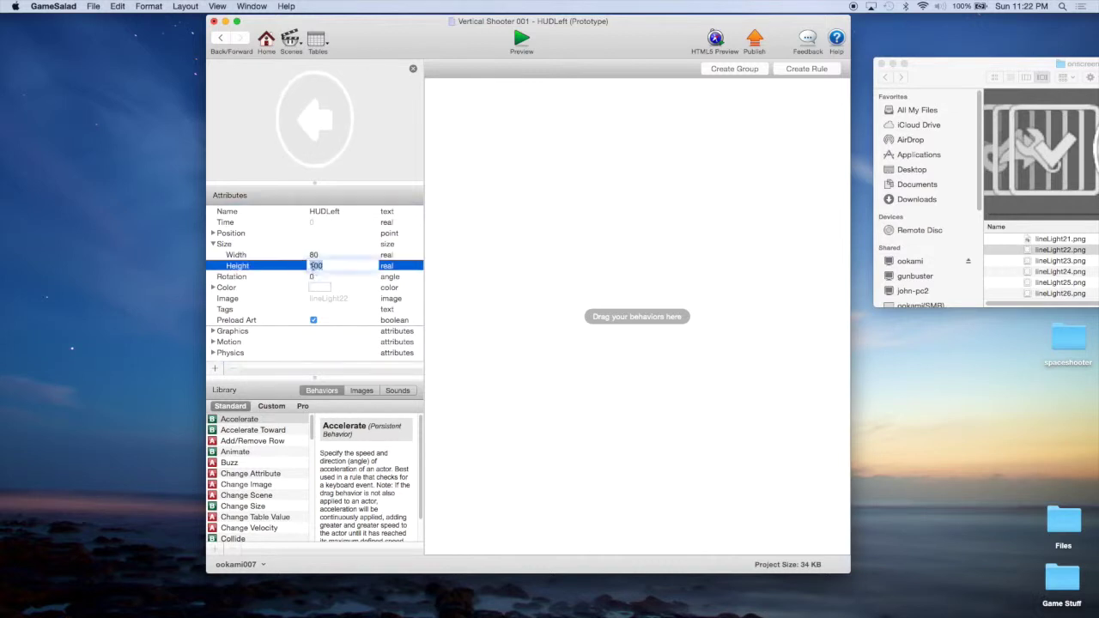
pyautogui.write('80')
pyautogui.click(317, 258)
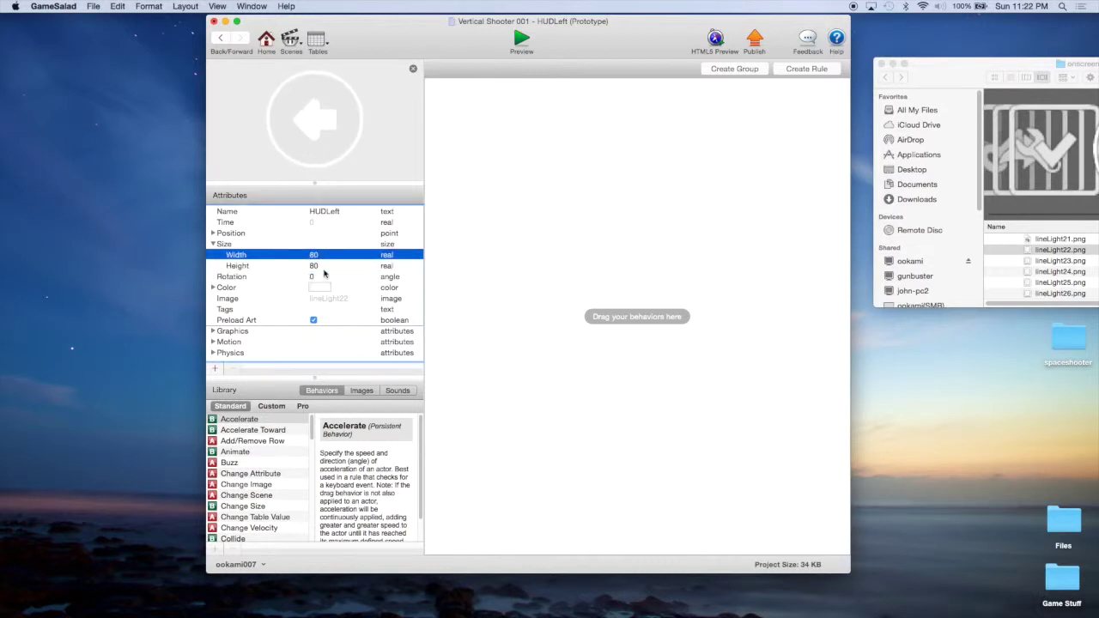
pyautogui.click(213, 244)
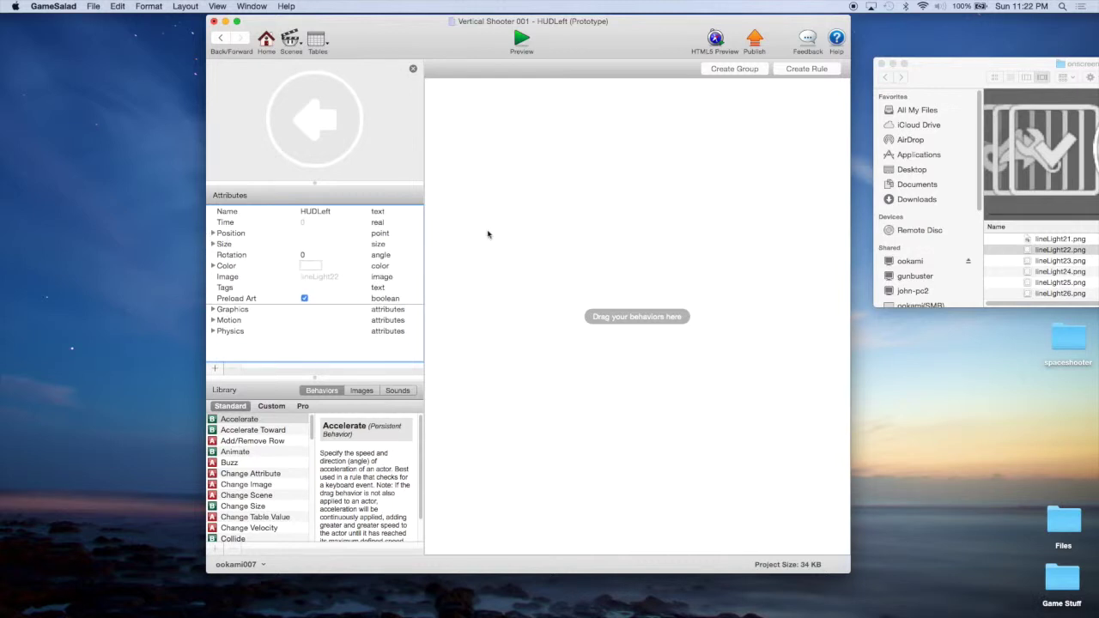
pyautogui.click(582, 226)
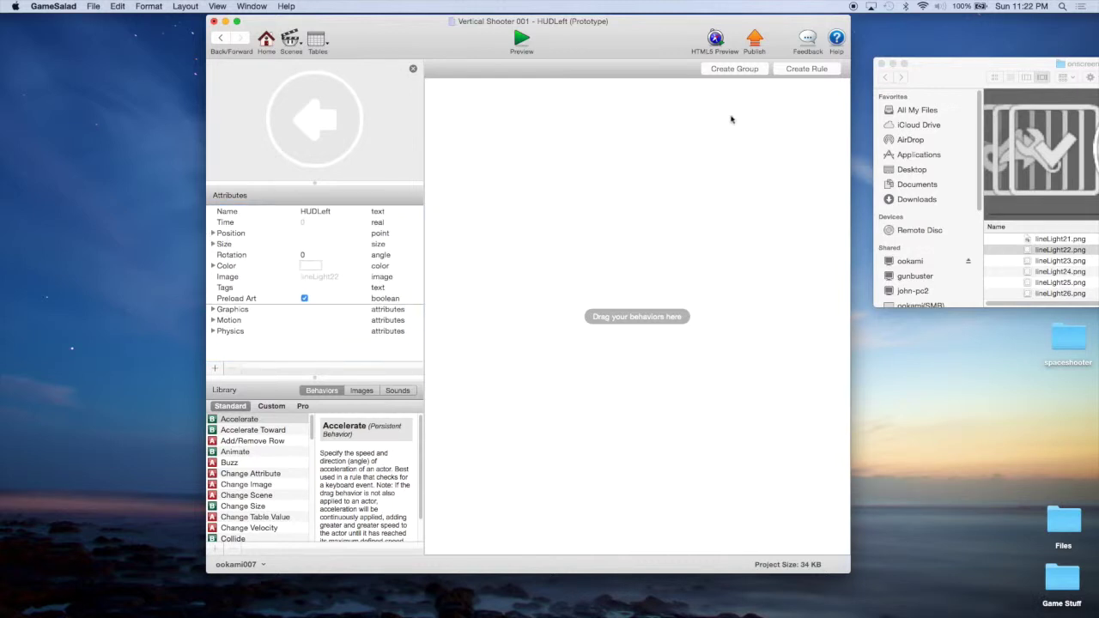
# Create a rule on HUDLeft requiring both touch is pressed and touch is inside, and expand its Otherwise section.
pyautogui.click(799, 70)
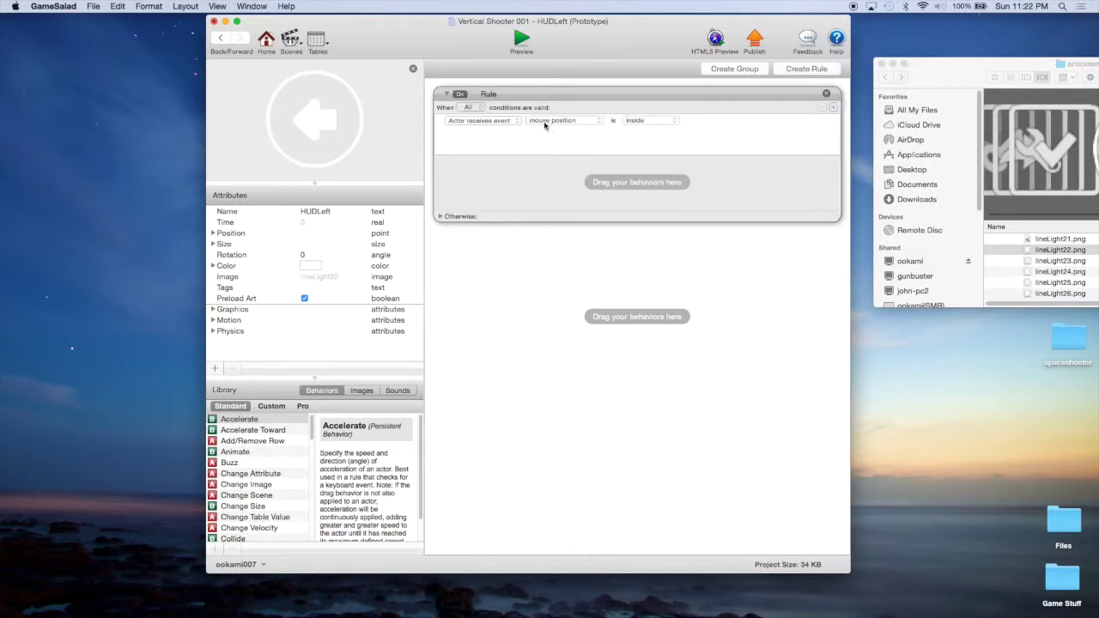
pyautogui.click(557, 121)
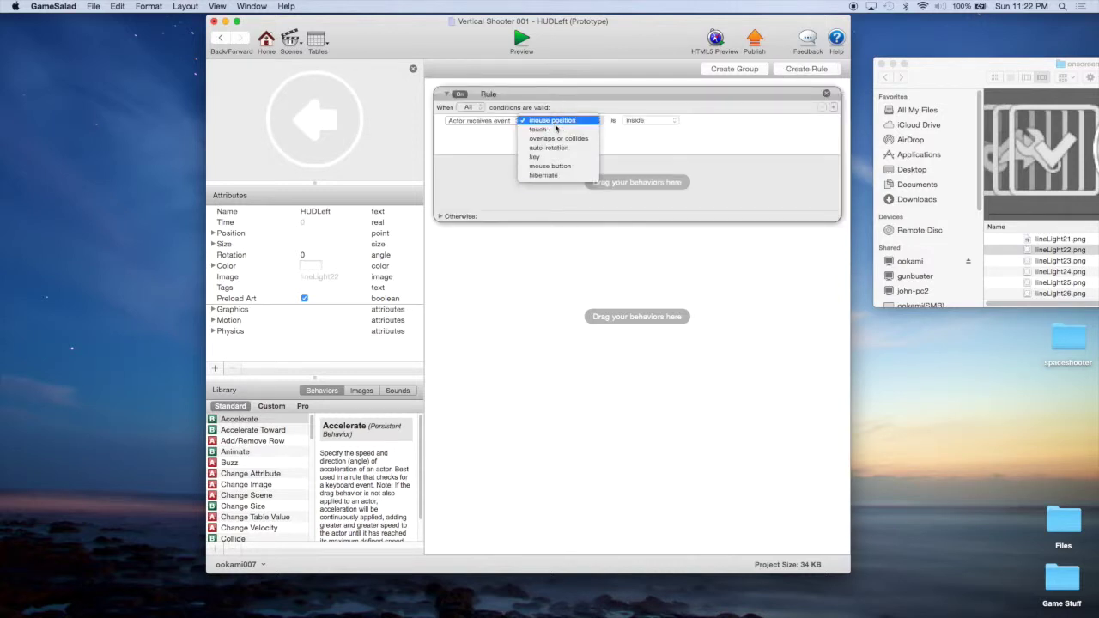
pyautogui.click(555, 130)
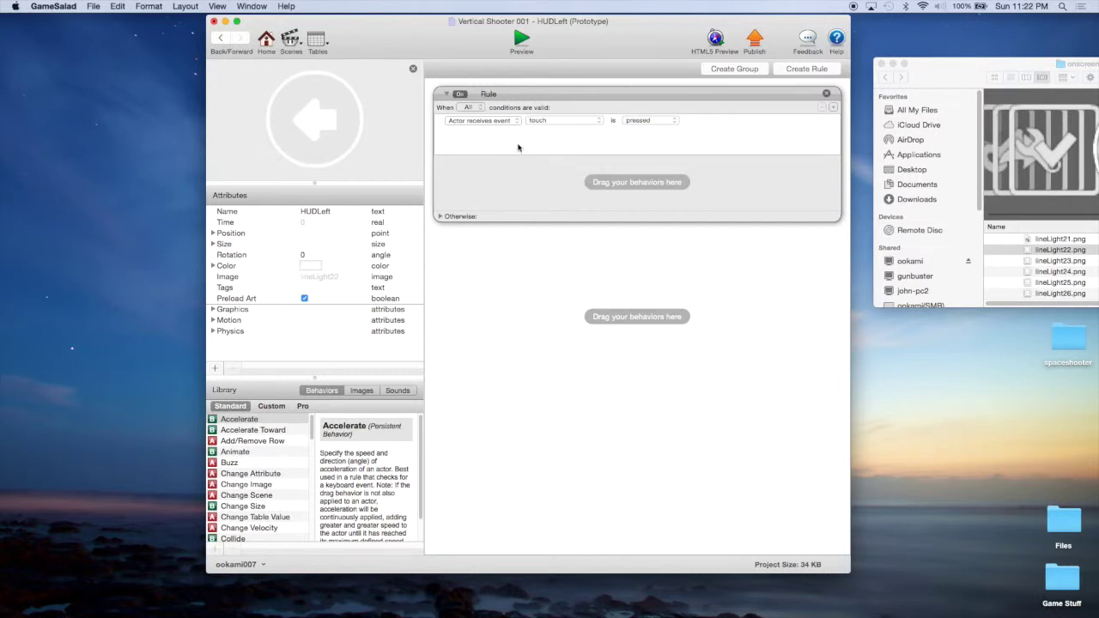
pyautogui.click(832, 109)
pyautogui.click(563, 136)
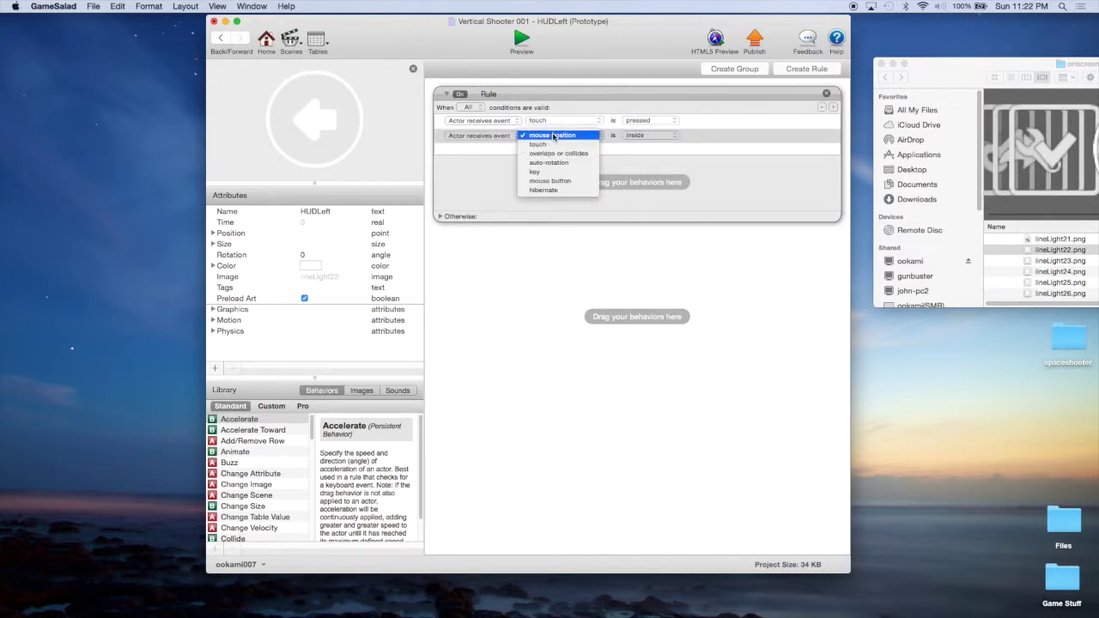
pyautogui.click(555, 144)
pyautogui.click(625, 139)
pyautogui.click(638, 152)
pyautogui.click(440, 216)
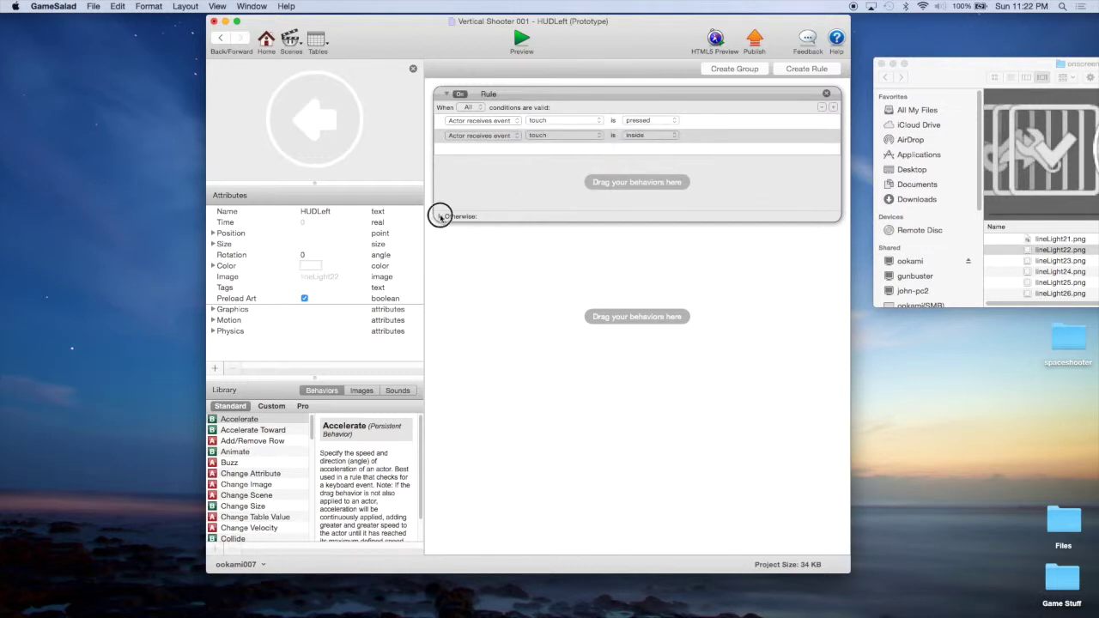
# Add a Change Attribute behavior to the HUDLeft rule that sets game.moveLeft to true.
pyautogui.moveTo(257, 475); pyautogui.dragTo(534, 190)
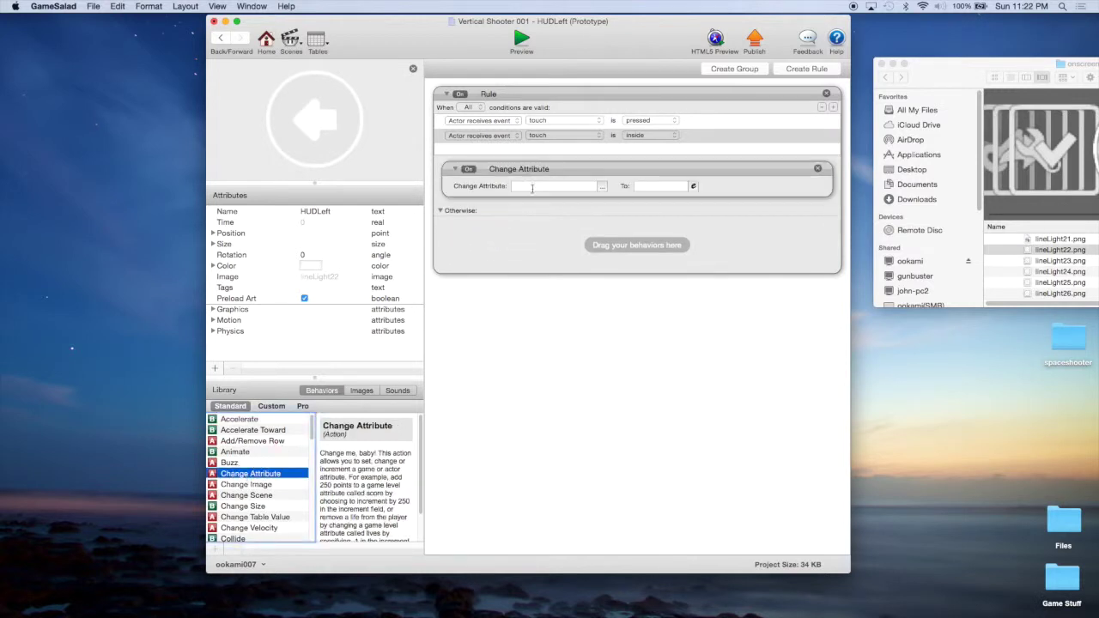
pyautogui.click(604, 188)
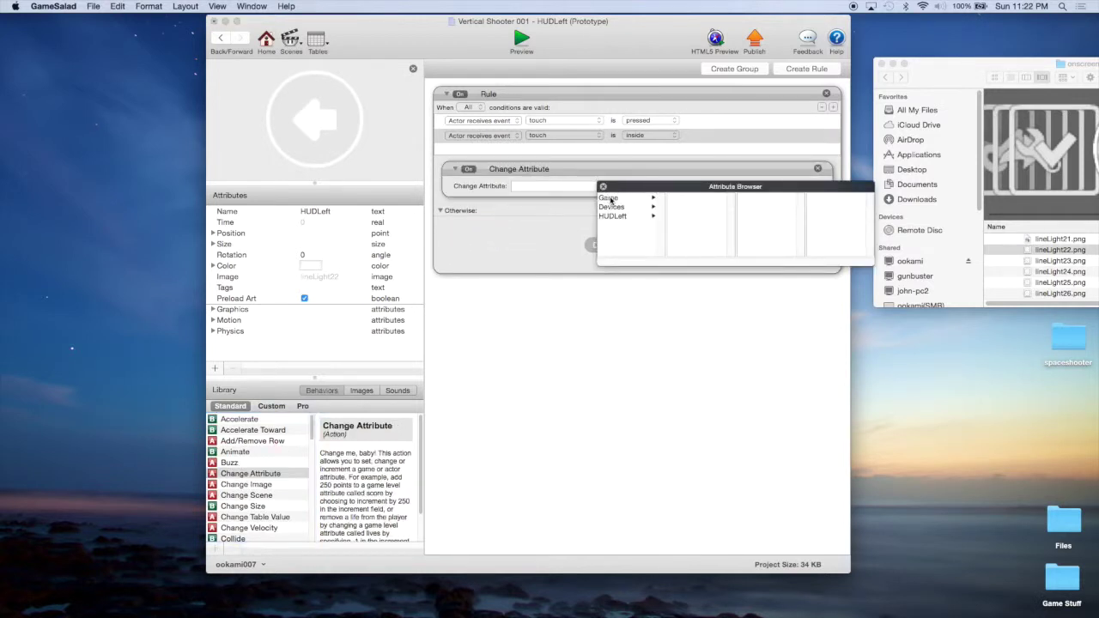
pyautogui.click(611, 199)
pyautogui.moveTo(731, 209); pyautogui.dragTo(730, 247)
pyautogui.click(695, 235)
pyautogui.click(652, 186)
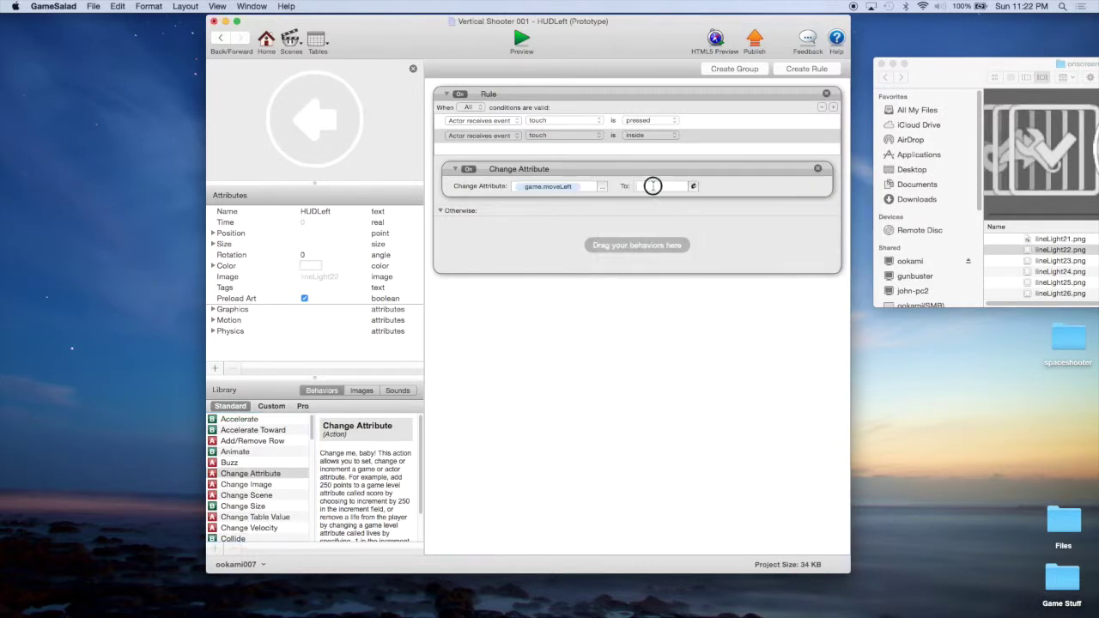
pyautogui.write('true')
# Copy the Change Attribute behavior into the rule's Otherwise section and set game.moveLeft to false there.
pyautogui.click(569, 249)
pyautogui.keyDown('alt'); pyautogui.moveTo(565, 170); pyautogui.dragTo(568, 241); pyautogui.keyUp('alt')
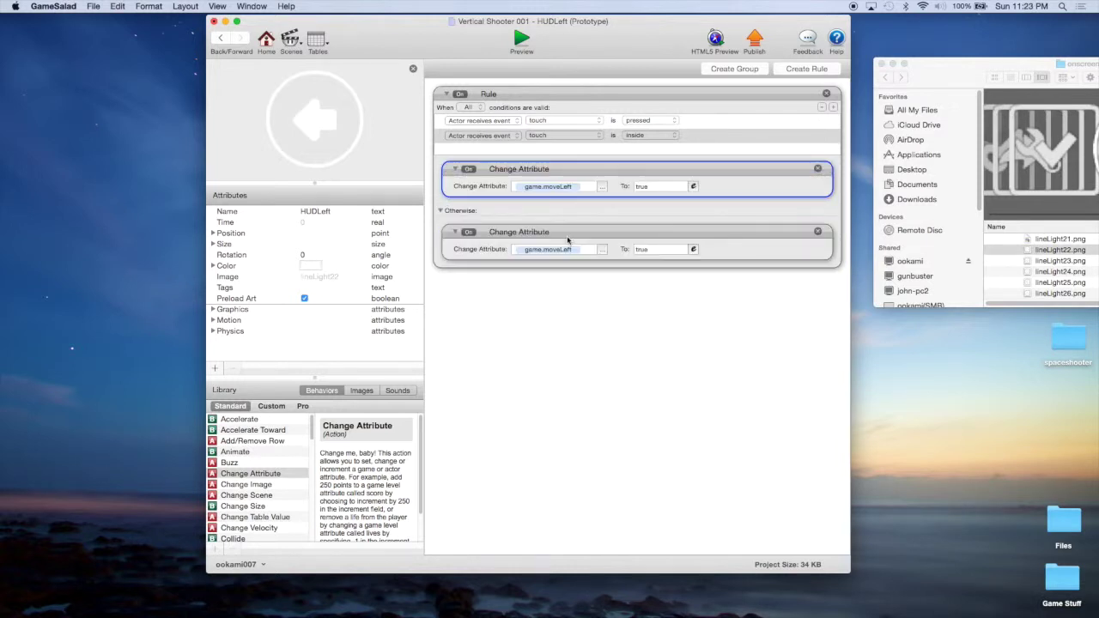
pyautogui.click(665, 249)
pyautogui.write('false')
pyautogui.press('Return')
pyautogui.click(525, 92)
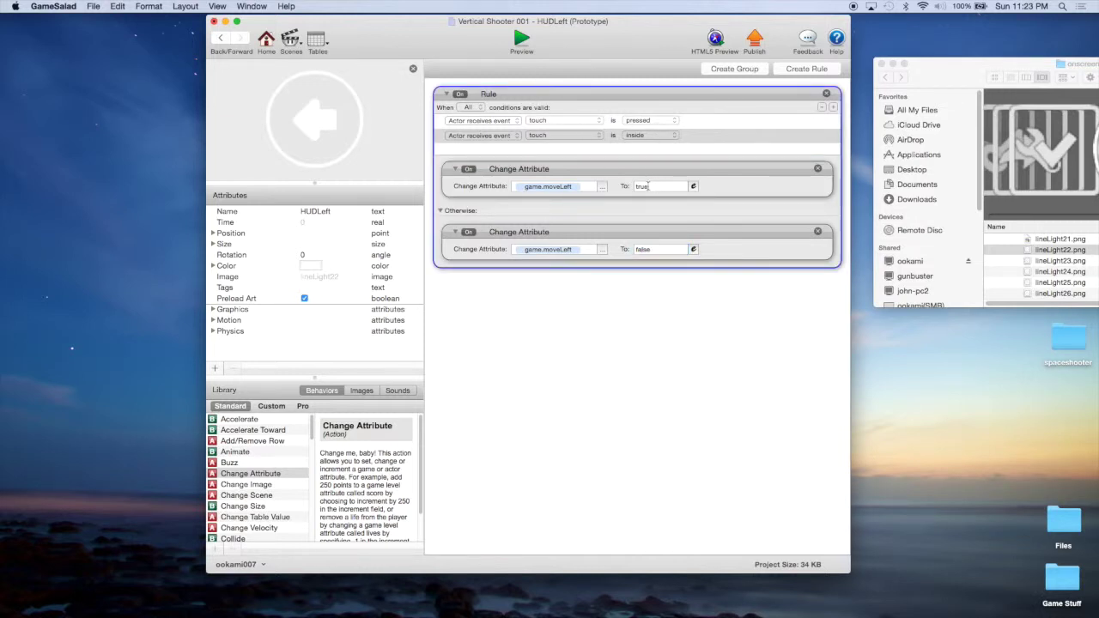
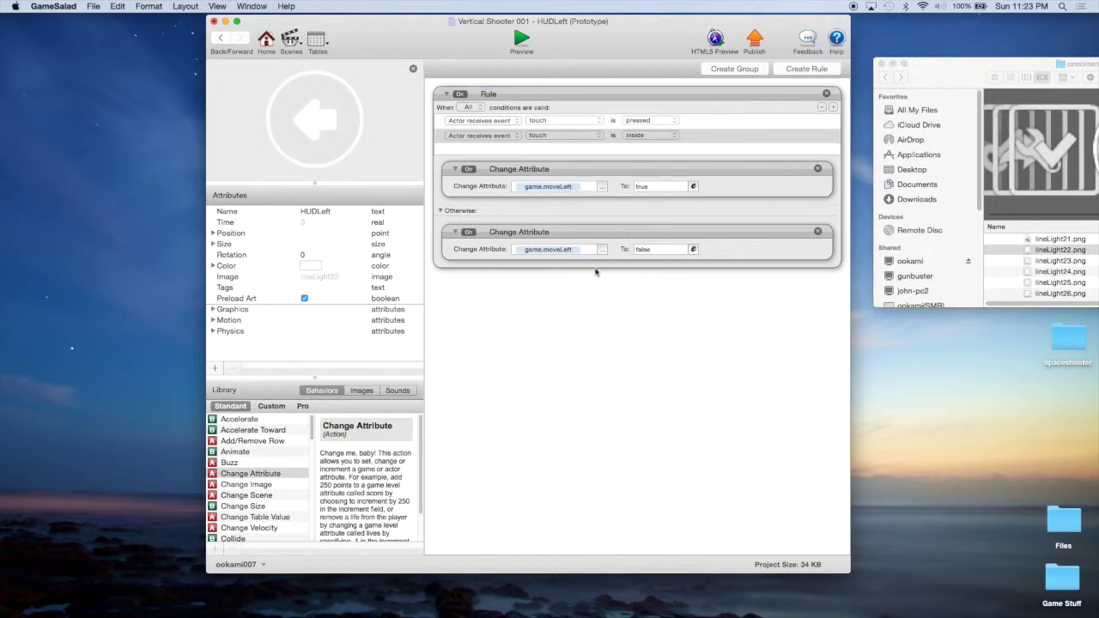
# Open the HUDRight actor for editing and assign lineLight23.png from the onscreenControls folder as its image.
pyautogui.click(267, 41)
pyautogui.click(526, 69)
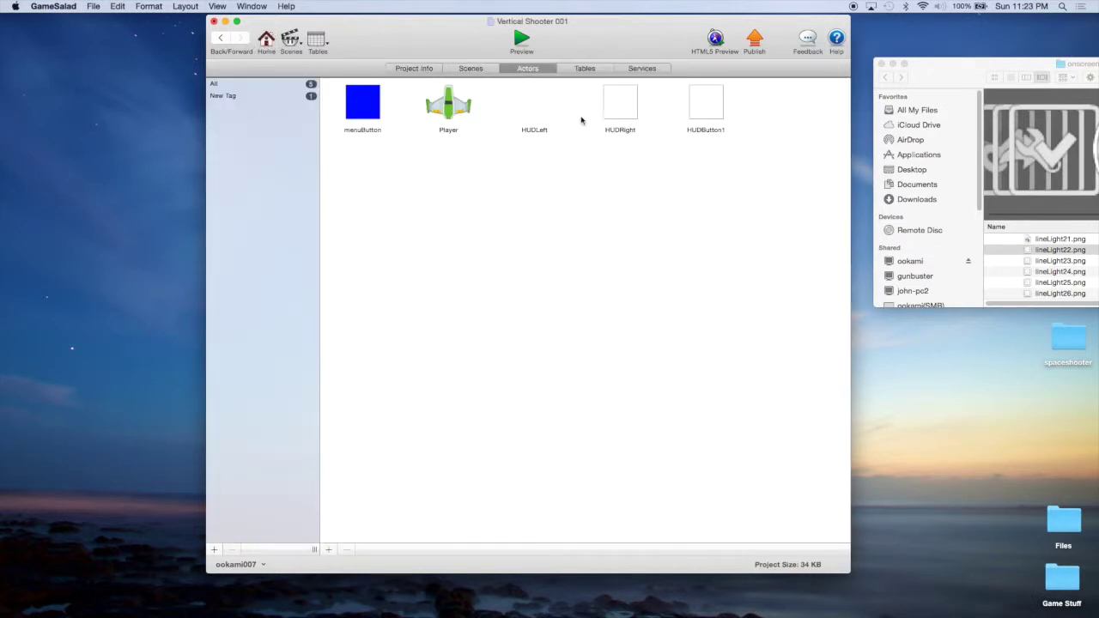
pyautogui.doubleClick(613, 110)
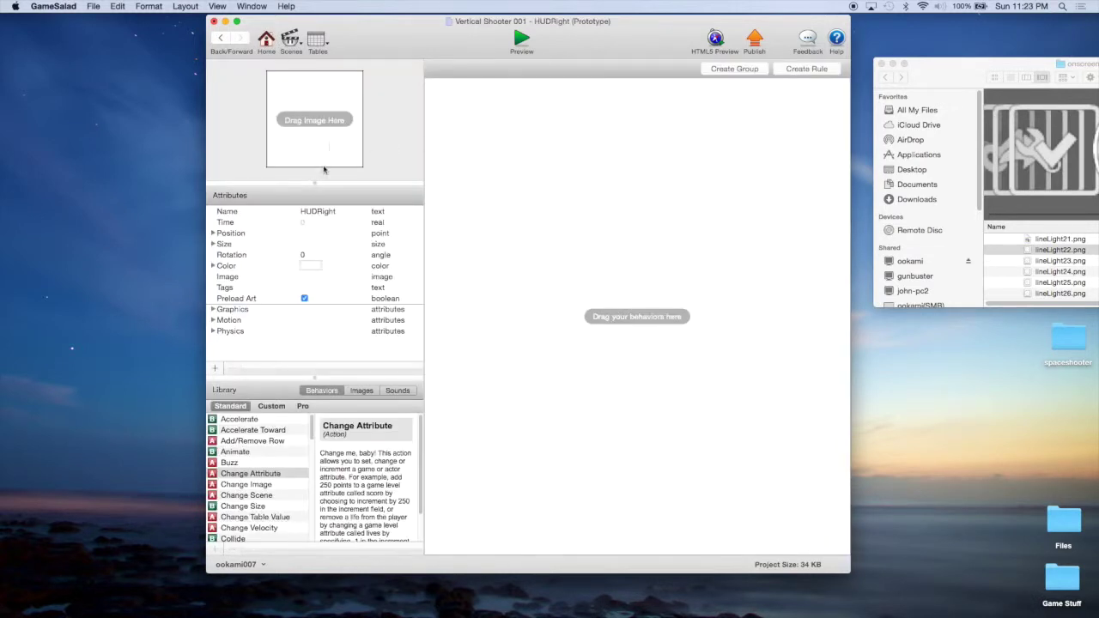
pyautogui.click(1048, 250)
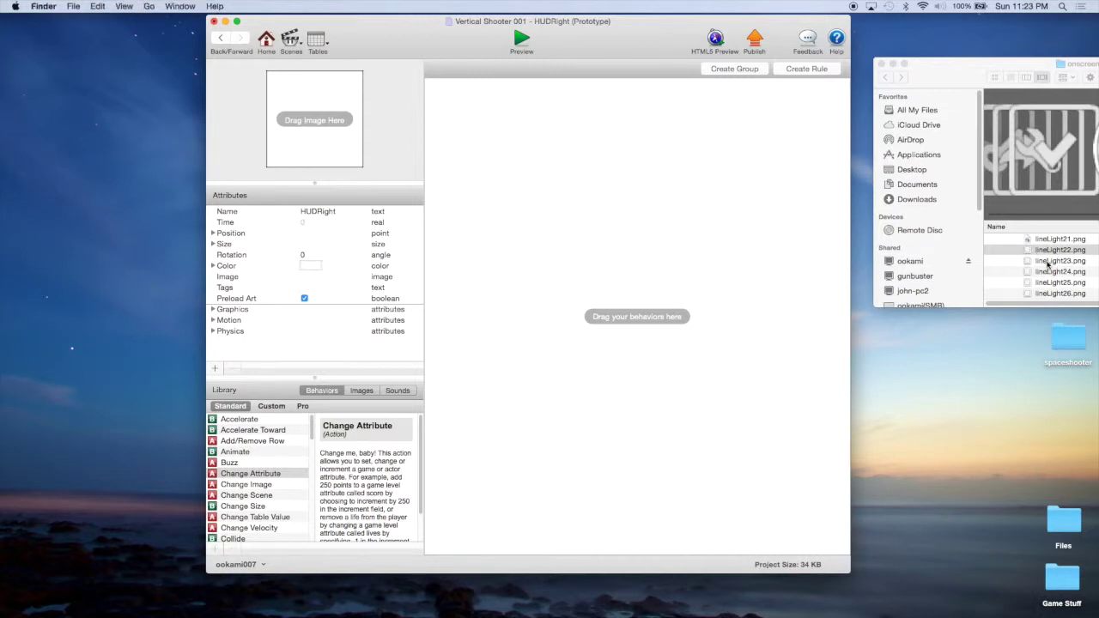
pyautogui.moveTo(1026, 63); pyautogui.dragTo(763, 58)
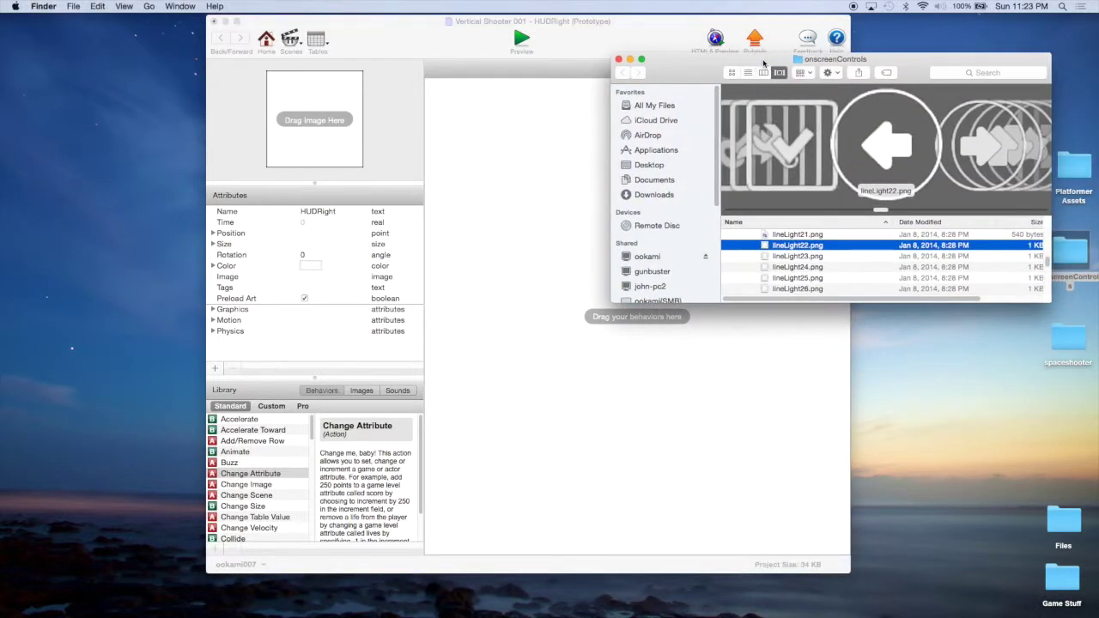
pyautogui.click(821, 257)
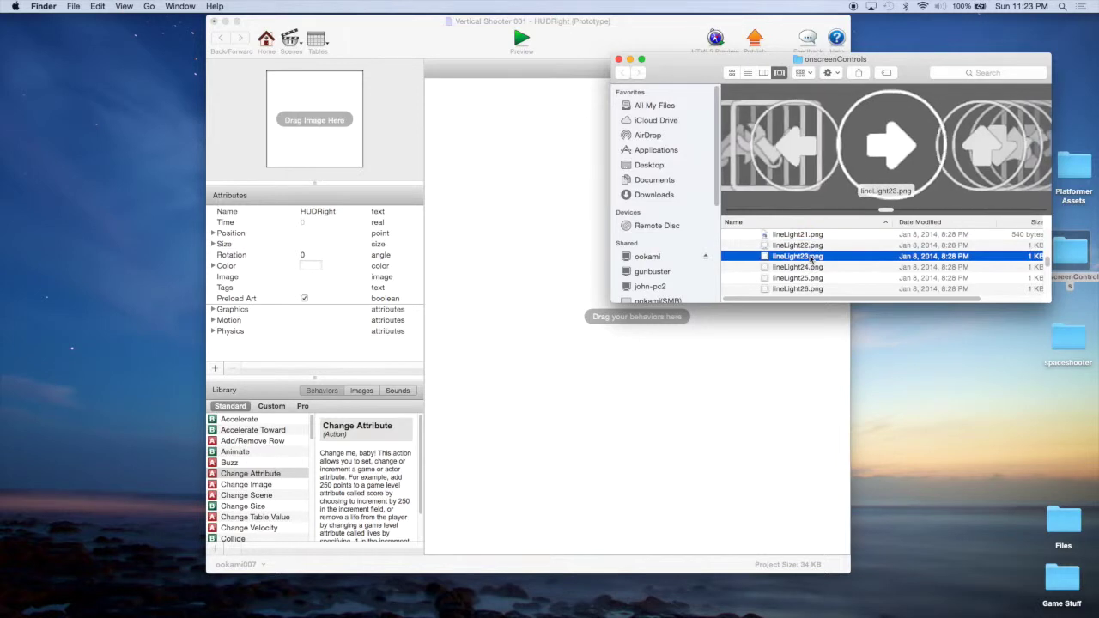
pyautogui.moveTo(822, 258); pyautogui.dragTo(298, 111)
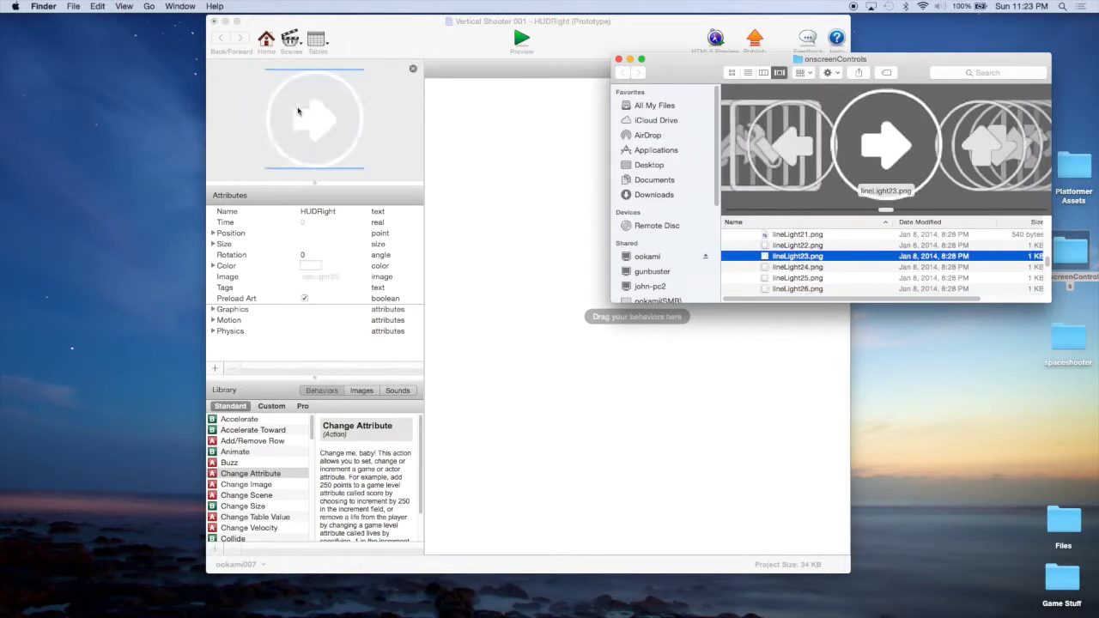
# Set the HUDRight actor's width and height to 80 each.
pyautogui.click(213, 244)
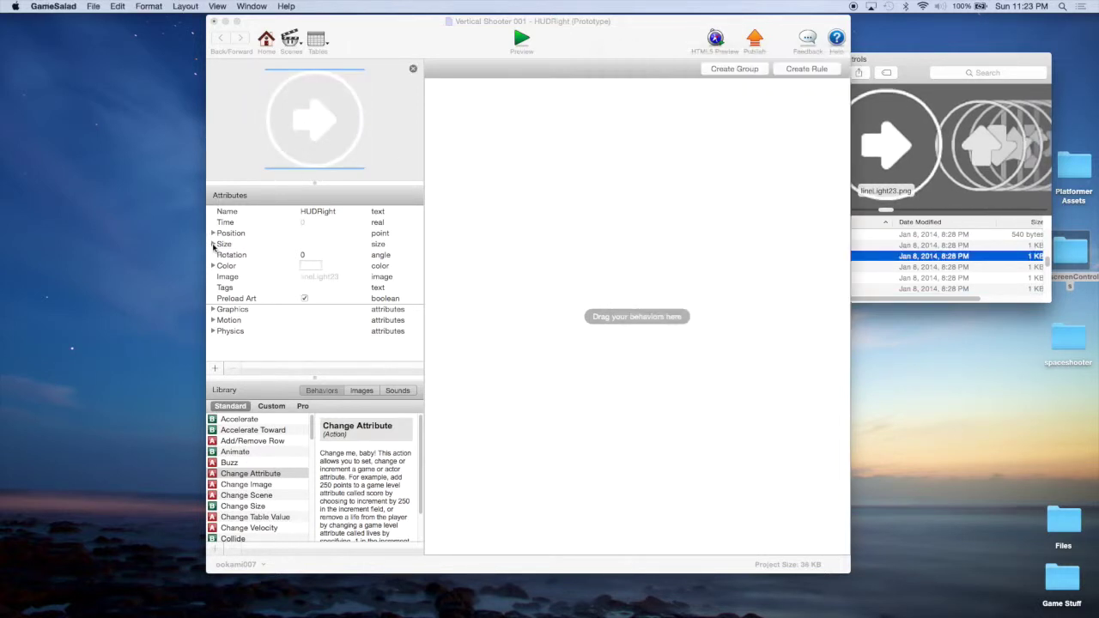
pyautogui.click(317, 255)
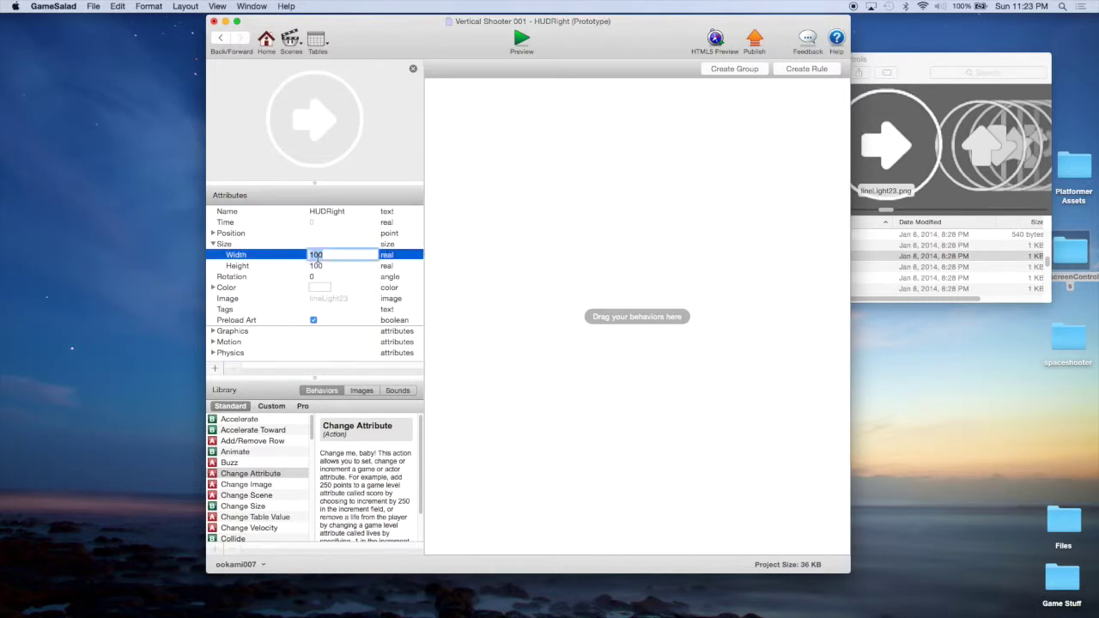
pyautogui.write('80')
pyautogui.press('Tab')
pyautogui.write('80')
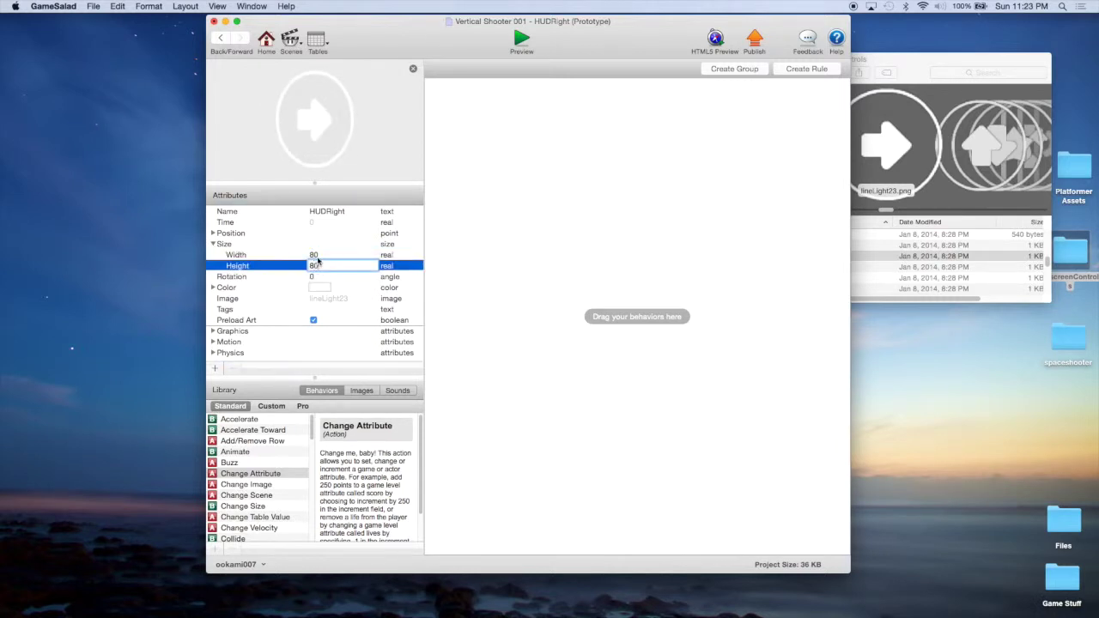
pyautogui.click(275, 256)
pyautogui.click(213, 245)
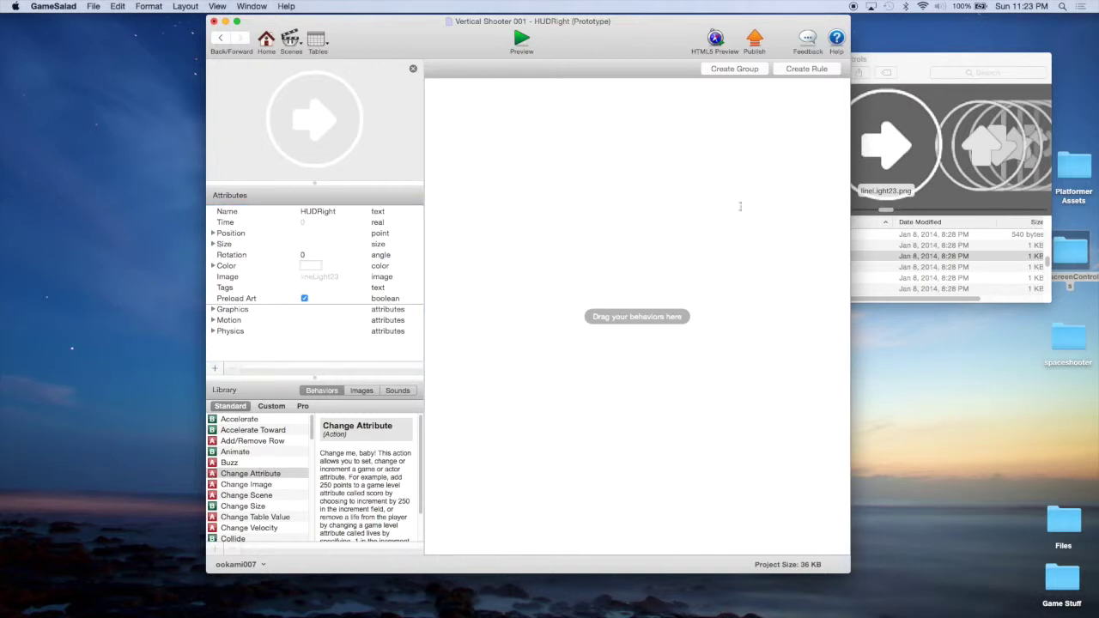
# Create a rule on HUDRight requiring both touch is pressed and touch is inside, and expand its Otherwise section.
pyautogui.click(807, 69)
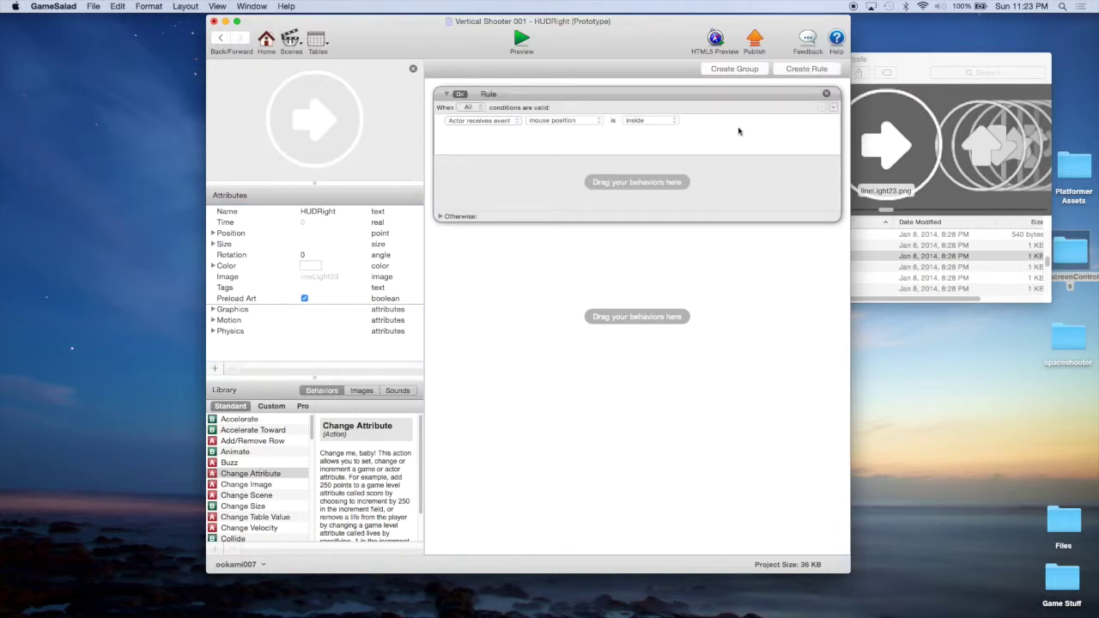
pyautogui.click(598, 125)
pyautogui.click(553, 131)
pyautogui.click(834, 108)
pyautogui.click(558, 136)
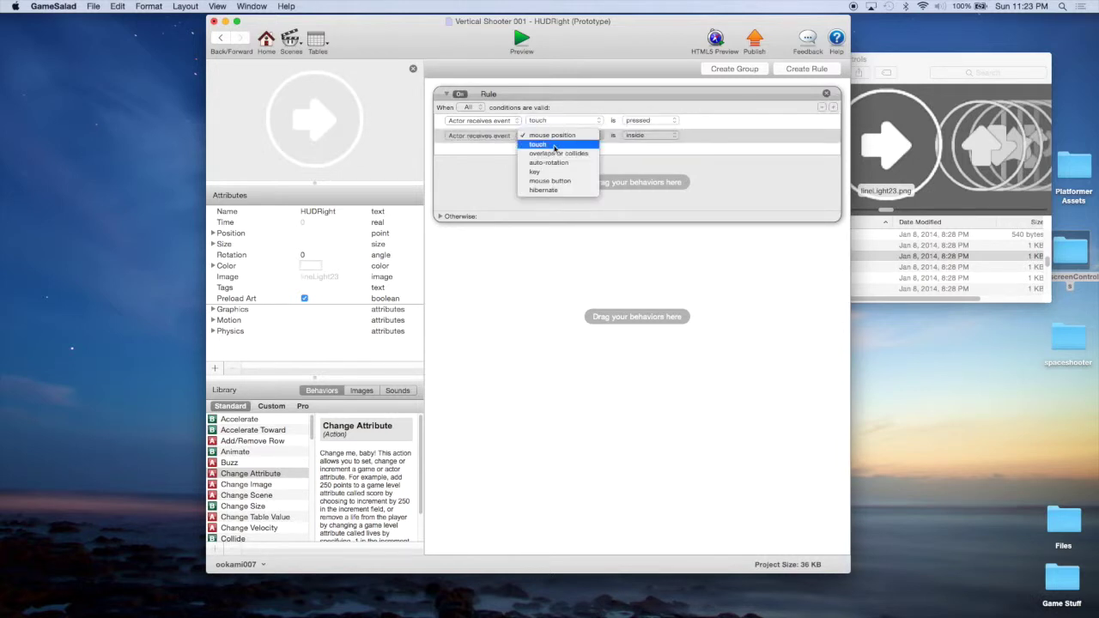
pyautogui.click(549, 142)
pyautogui.click(638, 135)
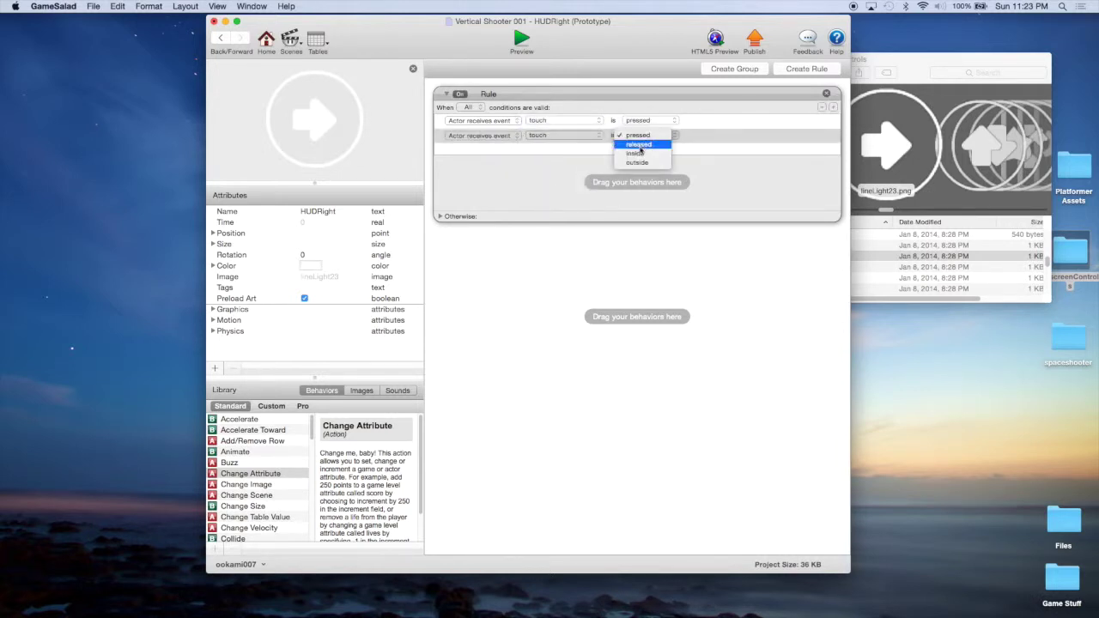
pyautogui.click(636, 155)
pyautogui.click(439, 216)
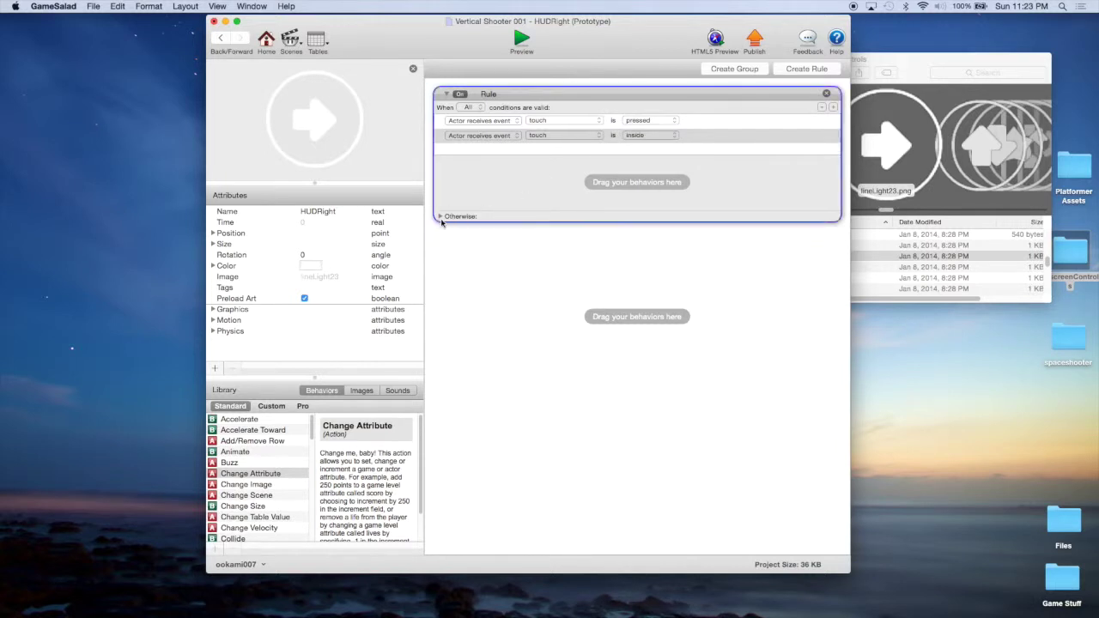
# Add a Change Attribute behavior to HUDRight's touch rule that sets game.moveRight to true.
pyautogui.click(440, 217)
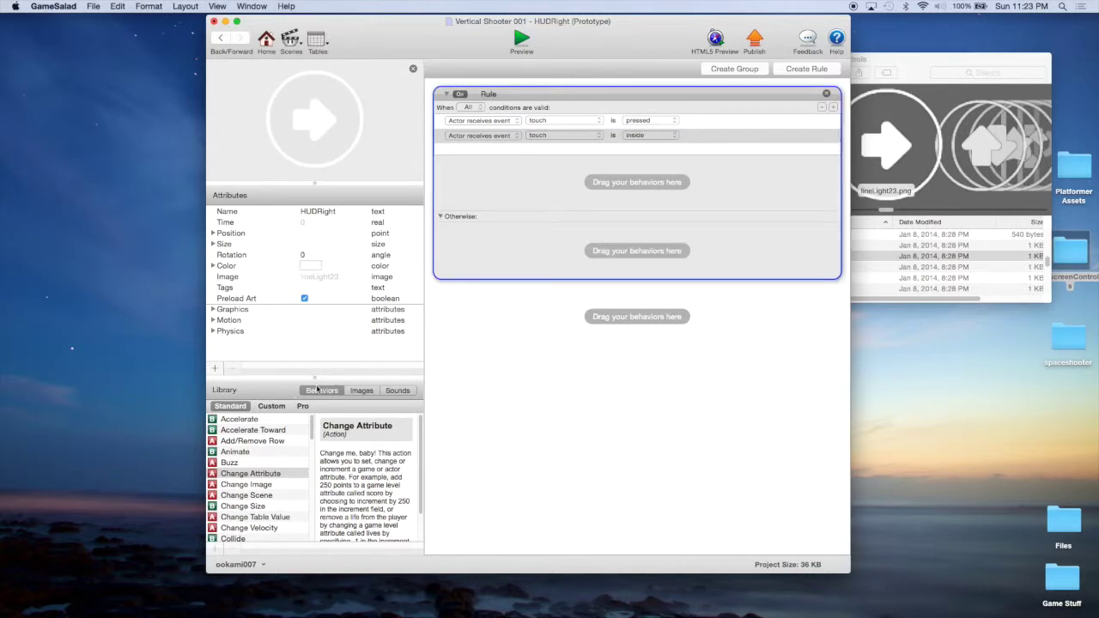
pyautogui.moveTo(249, 473); pyautogui.dragTo(541, 184)
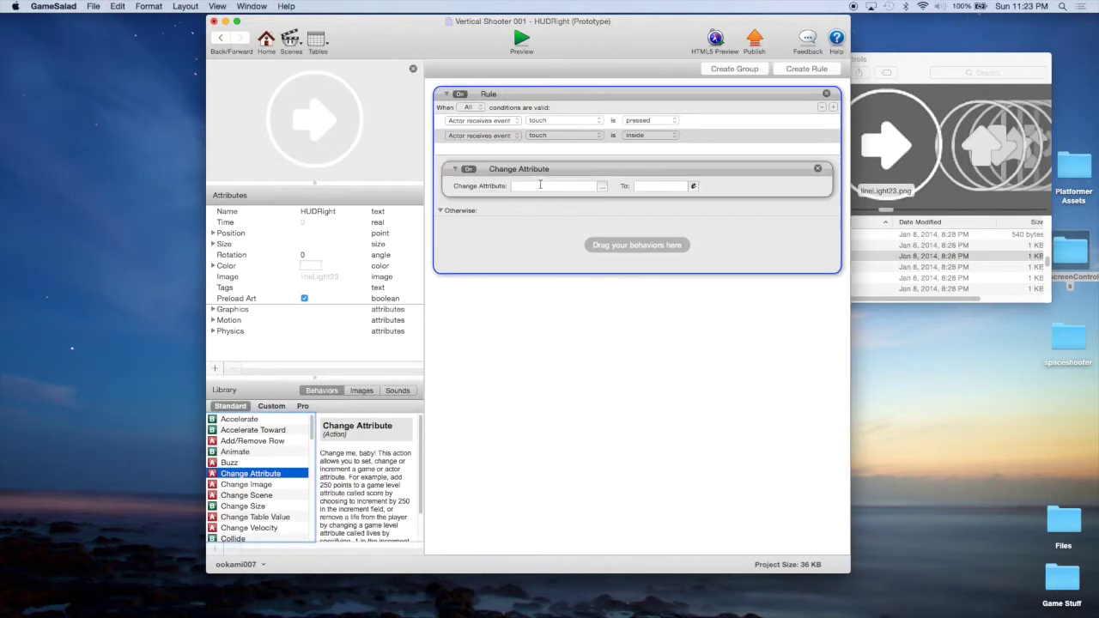
pyautogui.click(601, 187)
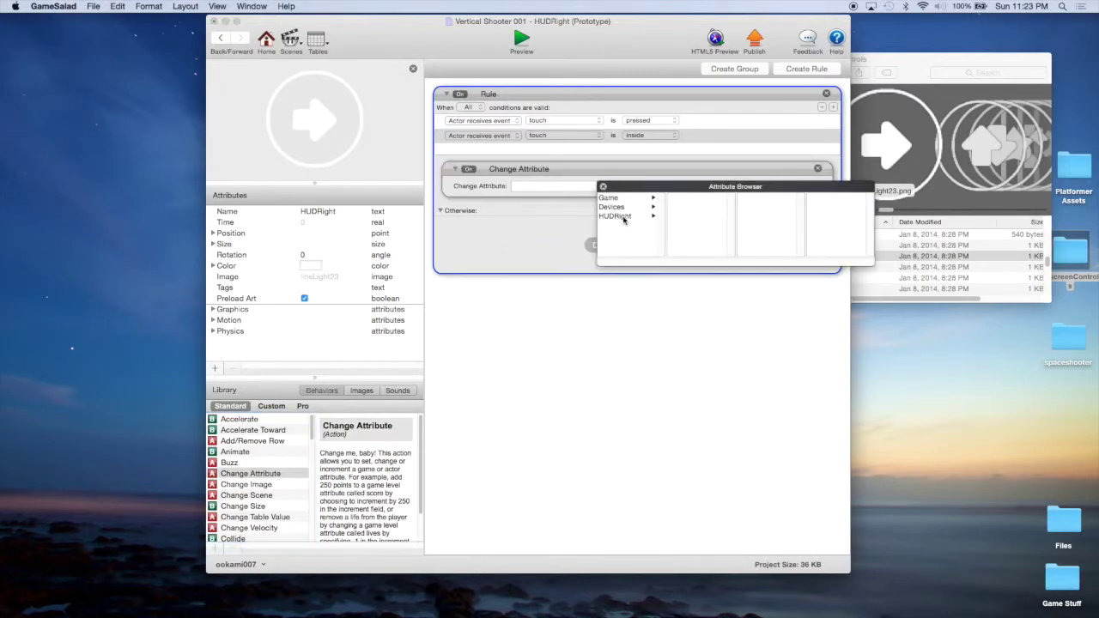
pyautogui.click(625, 217)
pyautogui.click(608, 198)
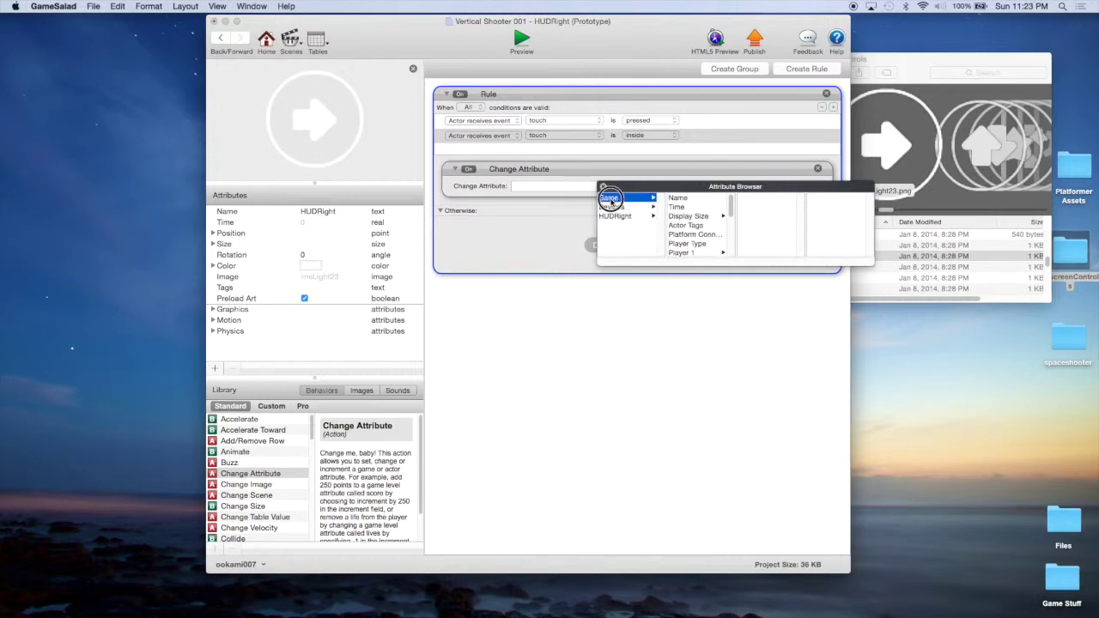
pyautogui.moveTo(727, 210); pyautogui.dragTo(734, 254)
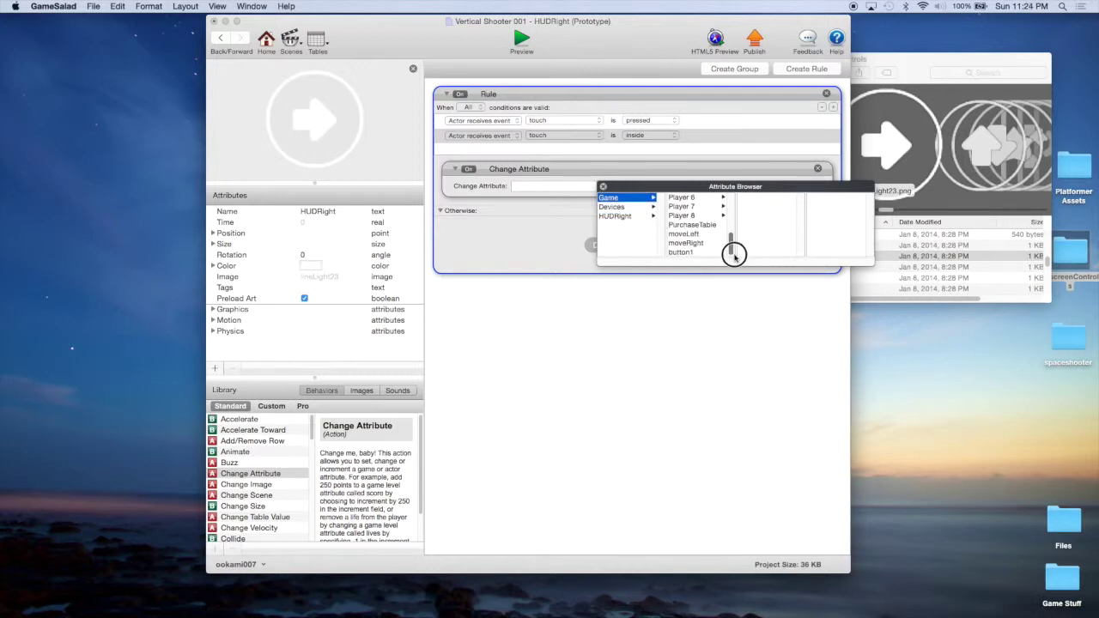
pyautogui.click(691, 243)
pyautogui.click(663, 185)
pyautogui.write('true')
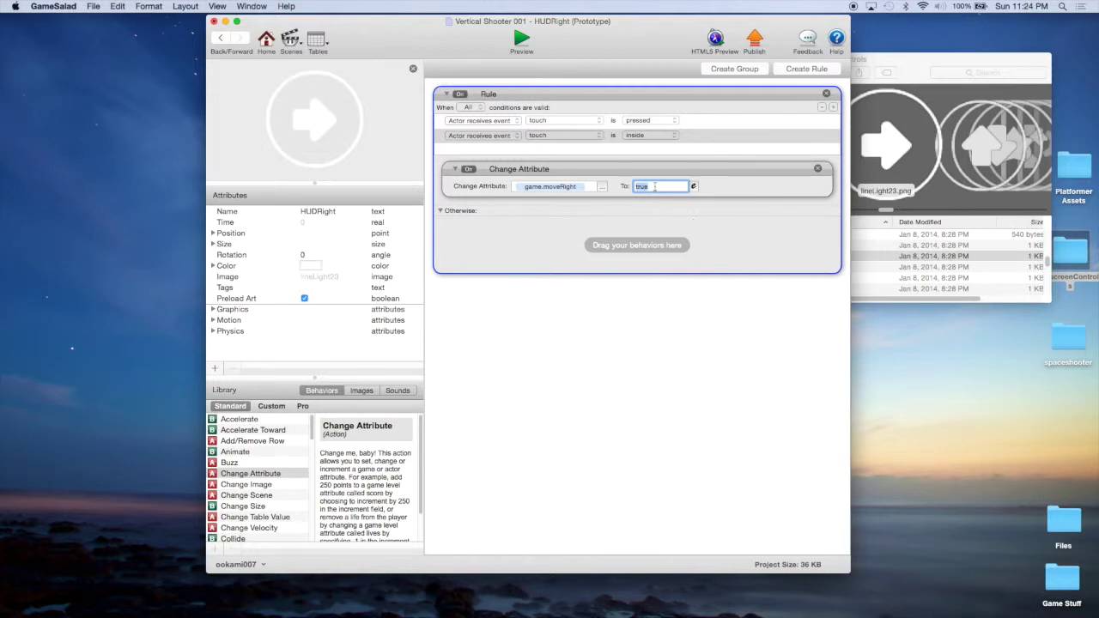
# Copy the Change Attribute behavior into the Otherwise section, set game.moveRight to false there, and save the project.
pyautogui.click(644, 176)
pyautogui.keyDown('alt'); pyautogui.moveTo(644, 172); pyautogui.dragTo(657, 234); pyautogui.keyUp('alt')
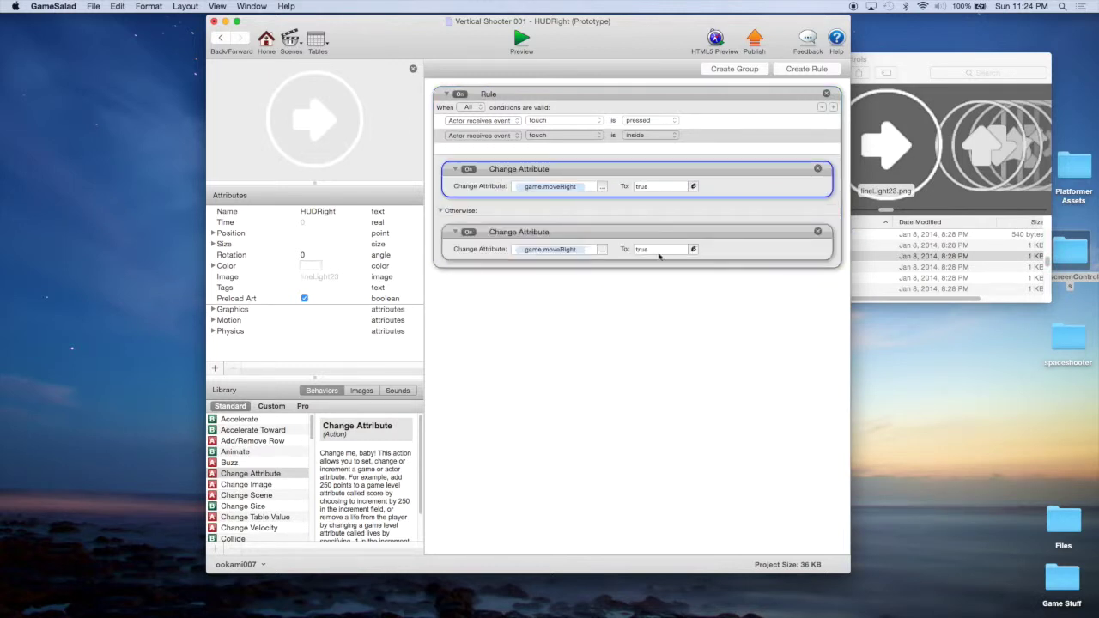
pyautogui.click(657, 249)
pyautogui.write('false')
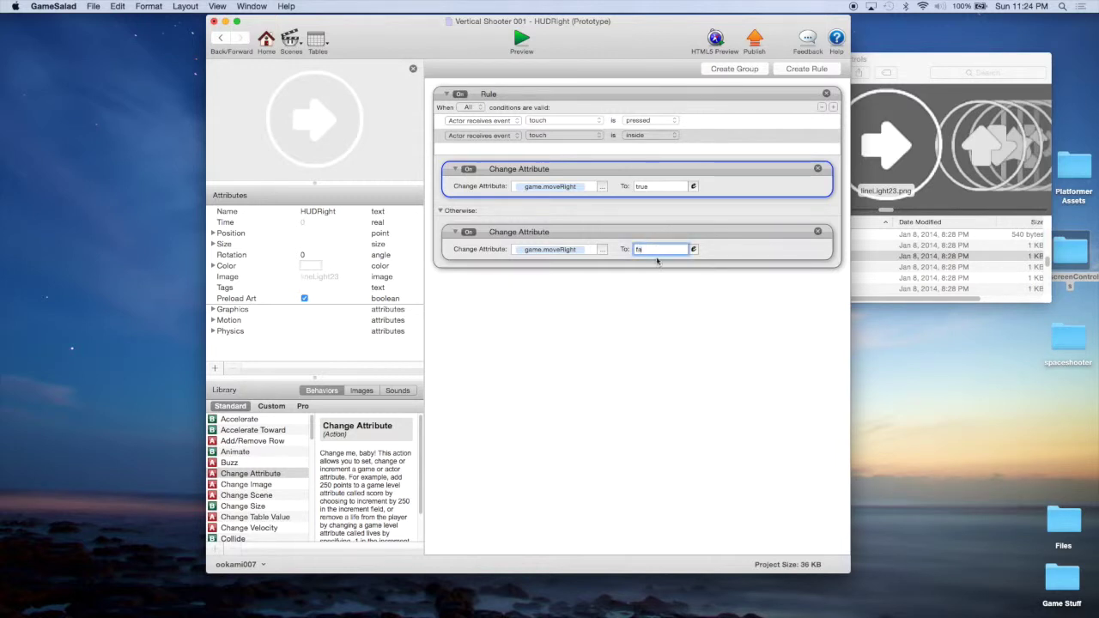
pyautogui.click(668, 305)
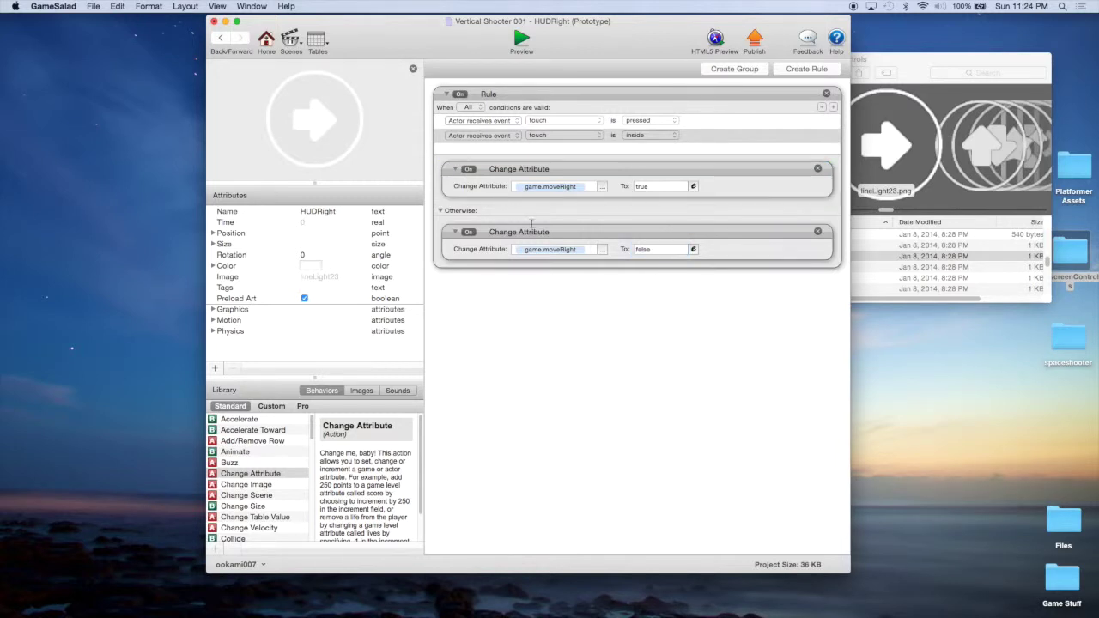
pyautogui.click(96, 7)
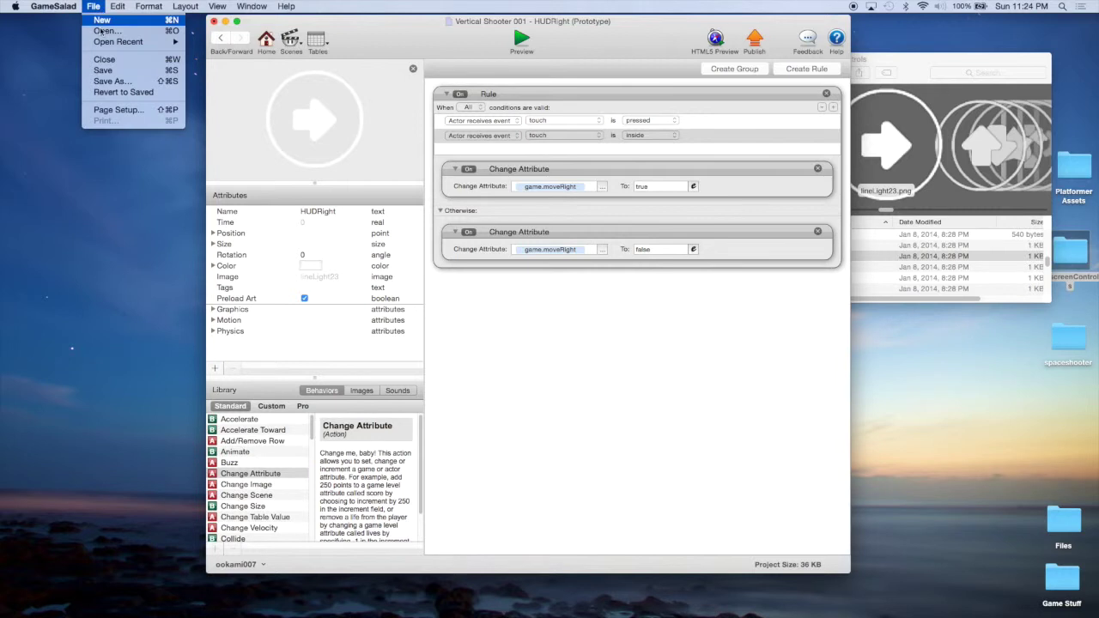
pyautogui.click(100, 74)
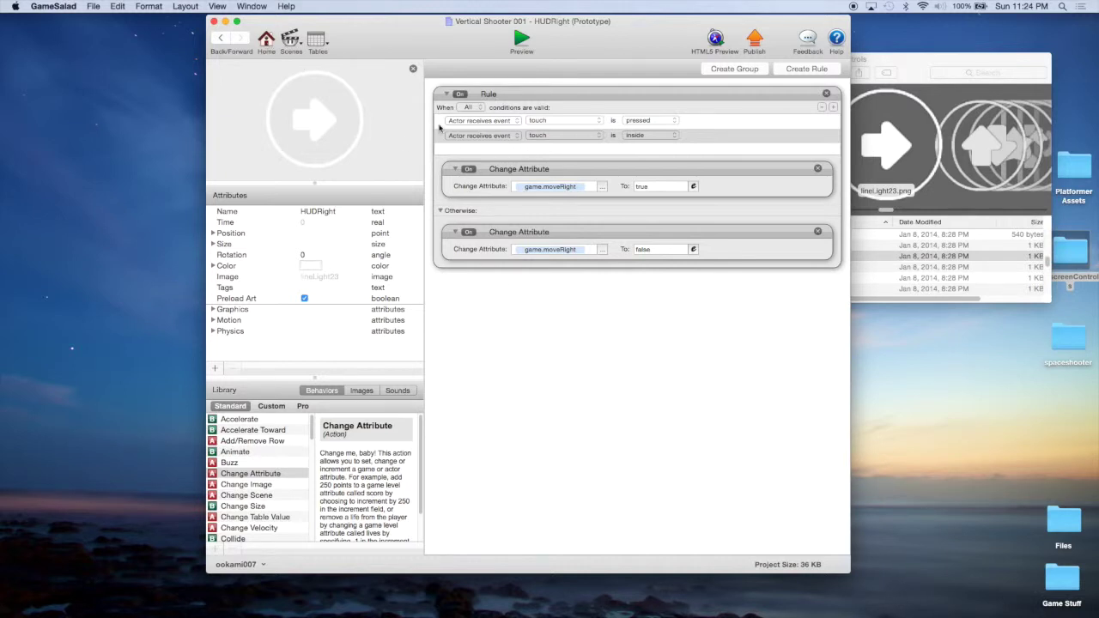
# Open the HUDButton1 actor for editing and assign lineLight26.png from the onscreenControls folder as its image.
pyautogui.click(266, 41)
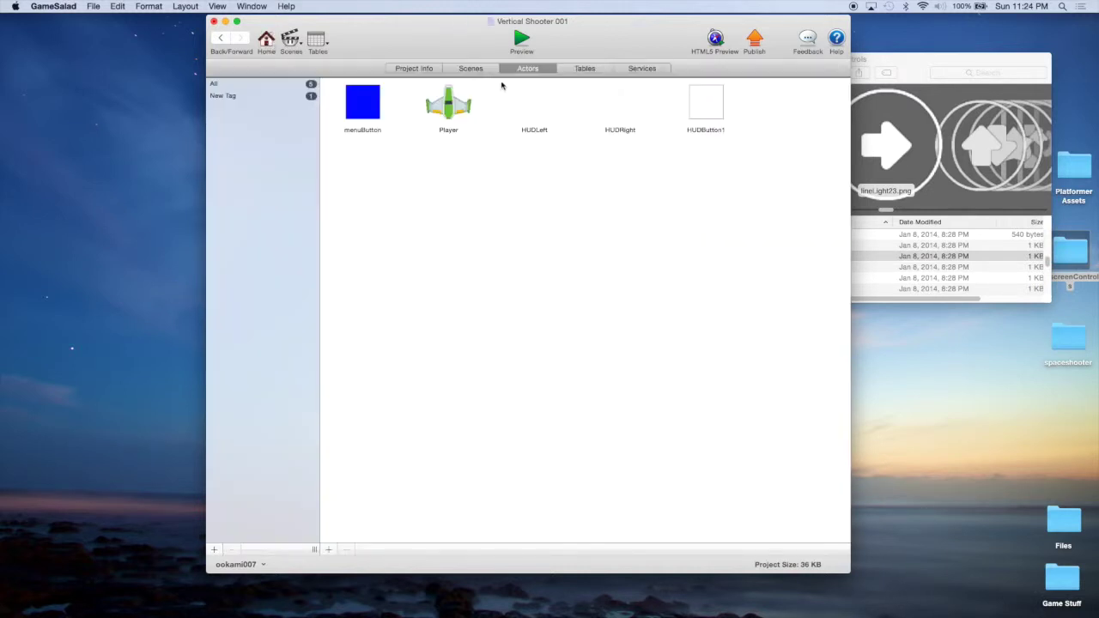
pyautogui.doubleClick(703, 116)
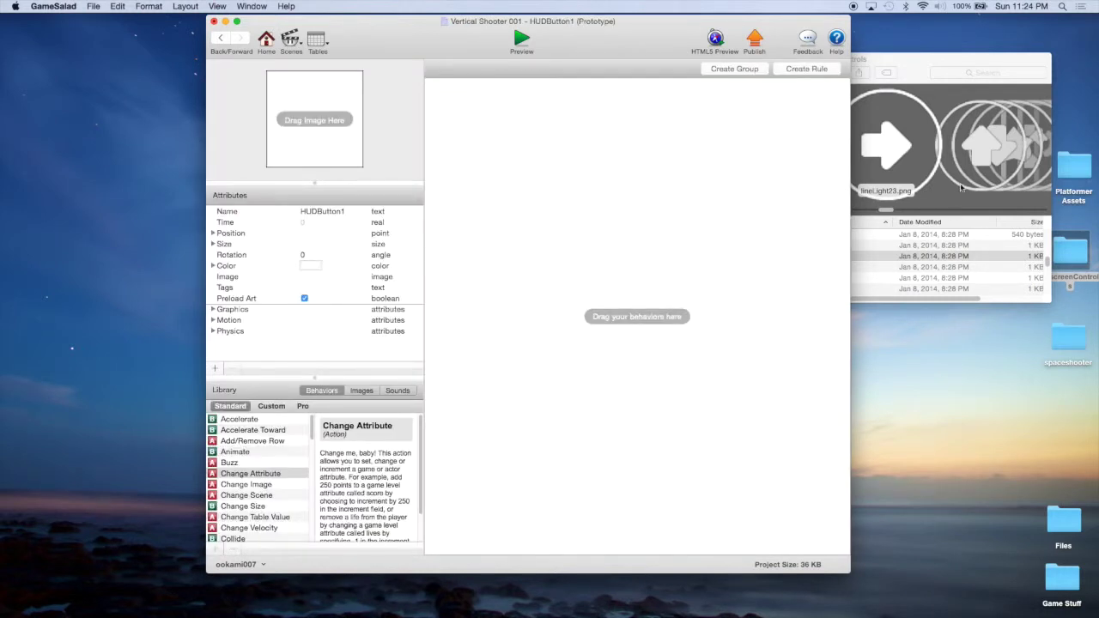
pyautogui.click(952, 295)
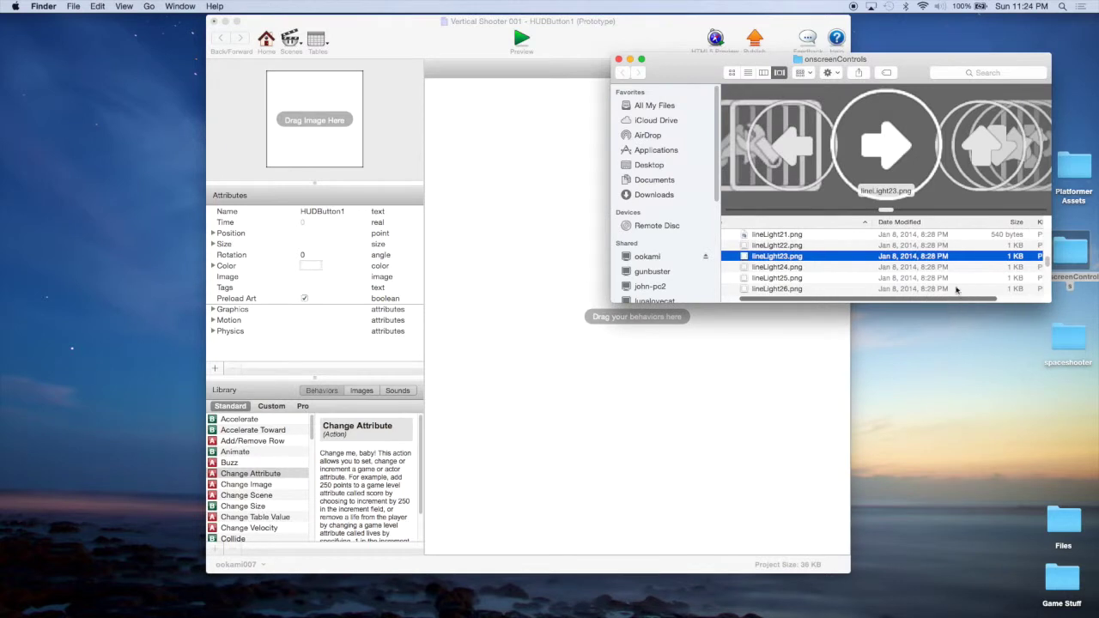
pyautogui.moveTo(887, 212); pyautogui.dragTo(899, 211)
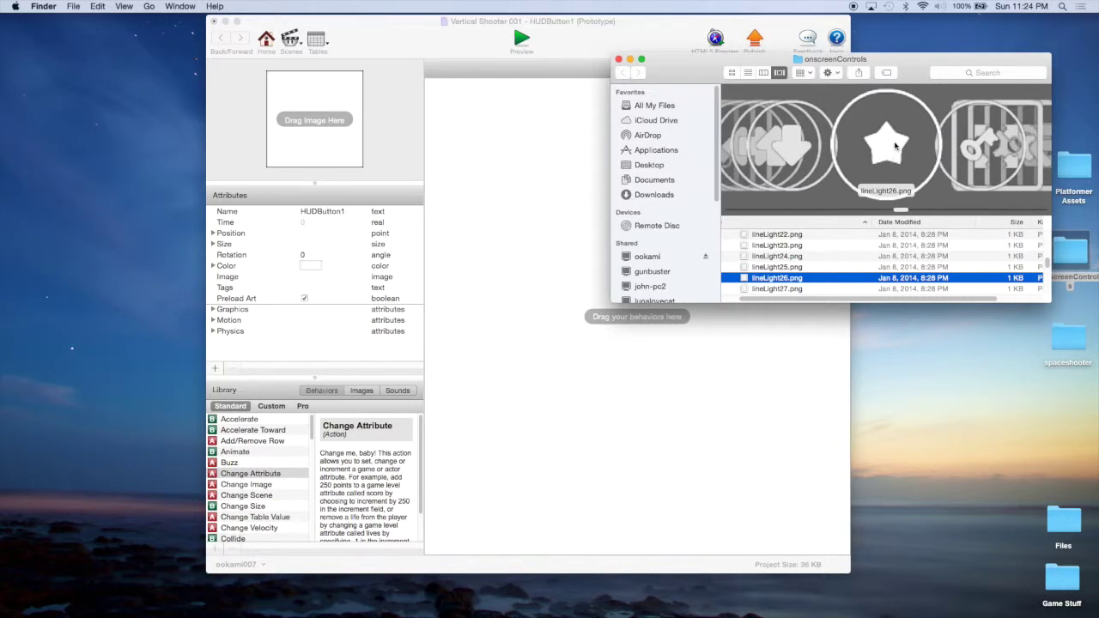
pyautogui.moveTo(895, 149); pyautogui.dragTo(356, 124)
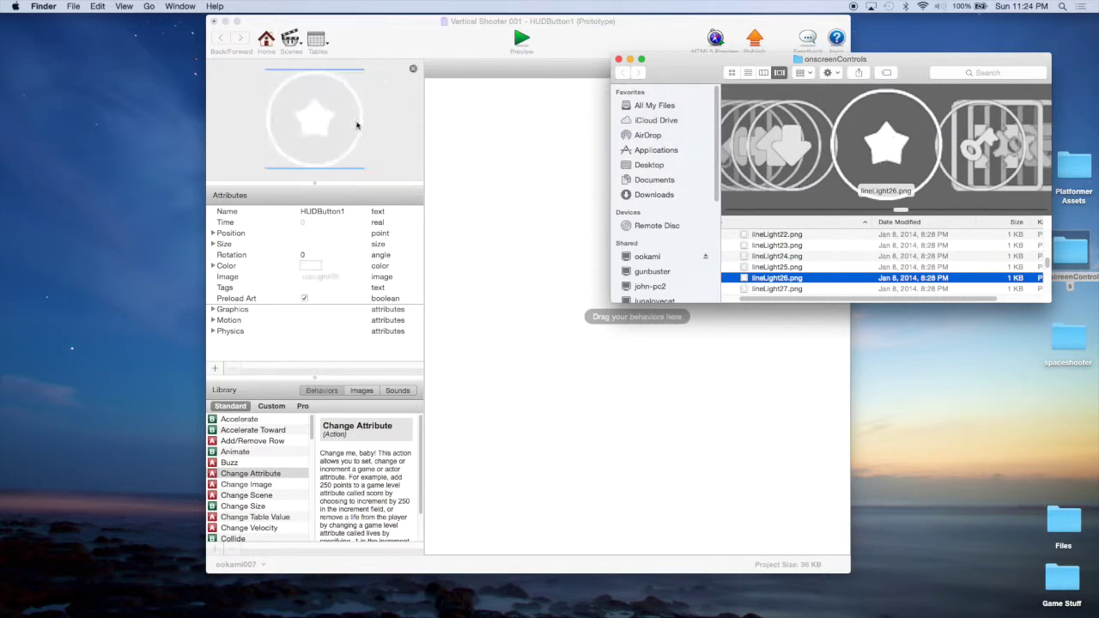
# Set the HUDButton1 actor's width and height to 80 each.
pyautogui.click(213, 244)
pyautogui.doubleClick(315, 254)
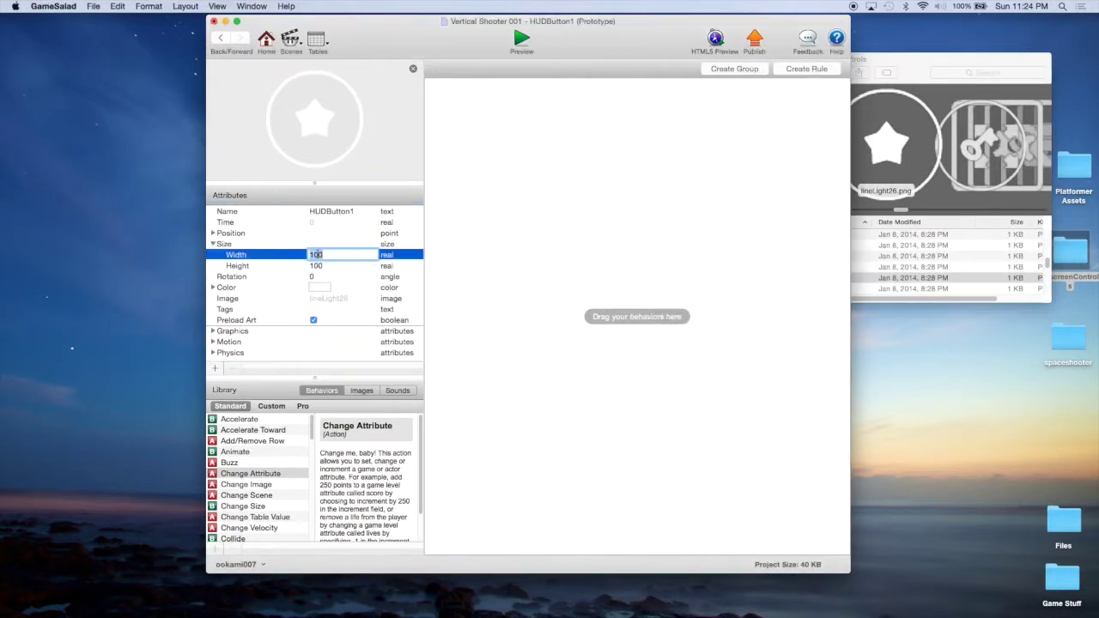
pyautogui.write('80')
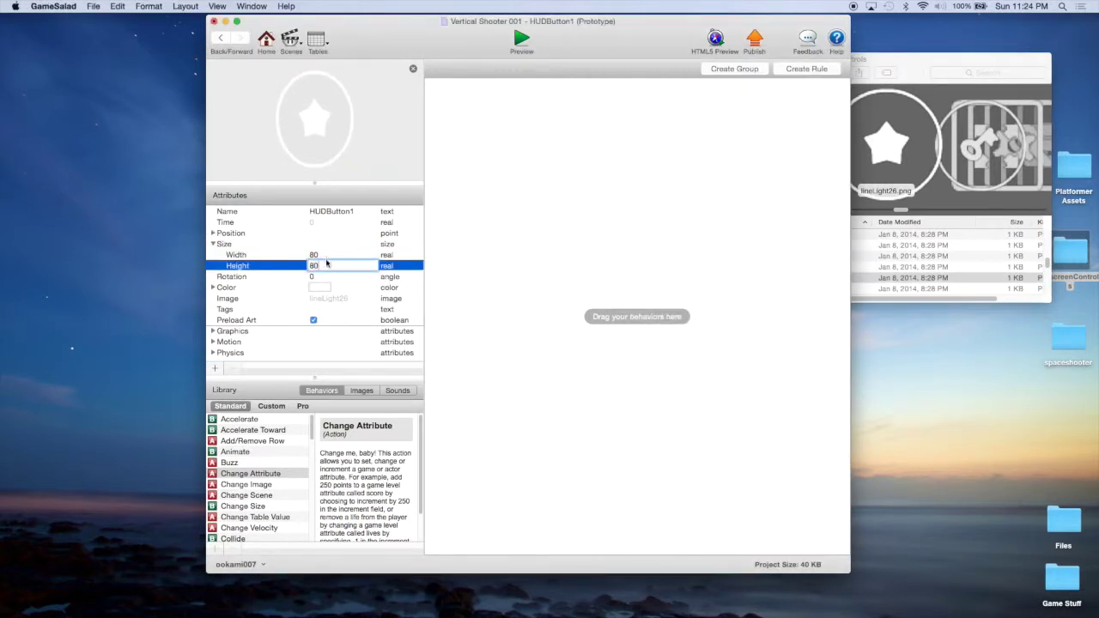
pyautogui.click(327, 256)
# Create a rule on HUDButton1 requiring both touch is pressed and touch is inside.
pyautogui.click(816, 72)
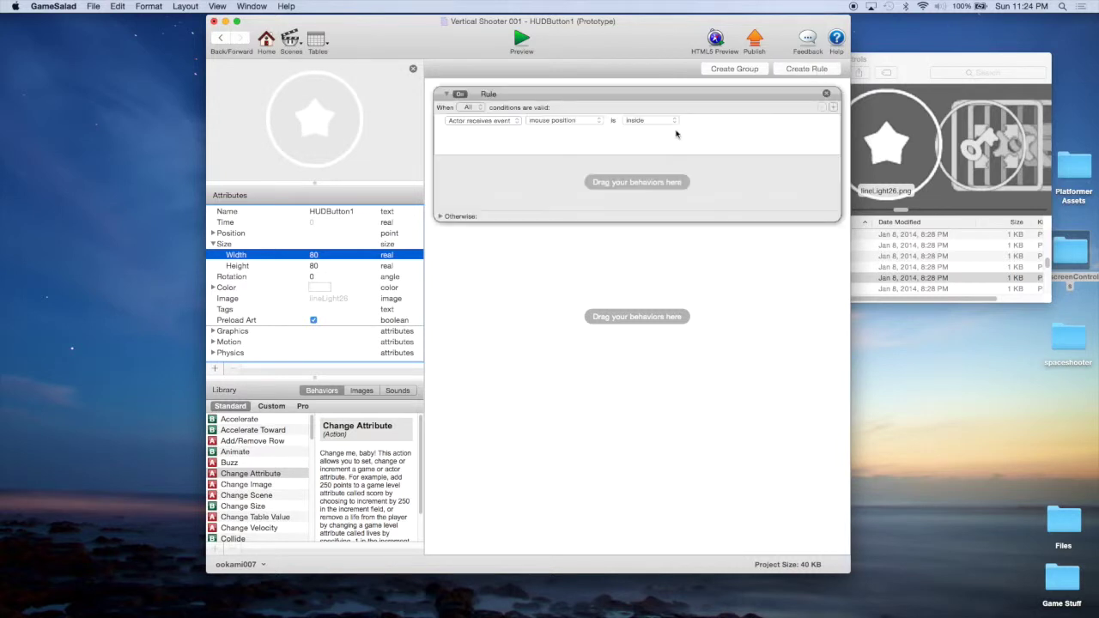
pyautogui.click(571, 122)
pyautogui.click(563, 129)
pyautogui.click(833, 107)
pyautogui.click(563, 136)
pyautogui.click(541, 137)
pyautogui.click(635, 137)
pyautogui.click(637, 149)
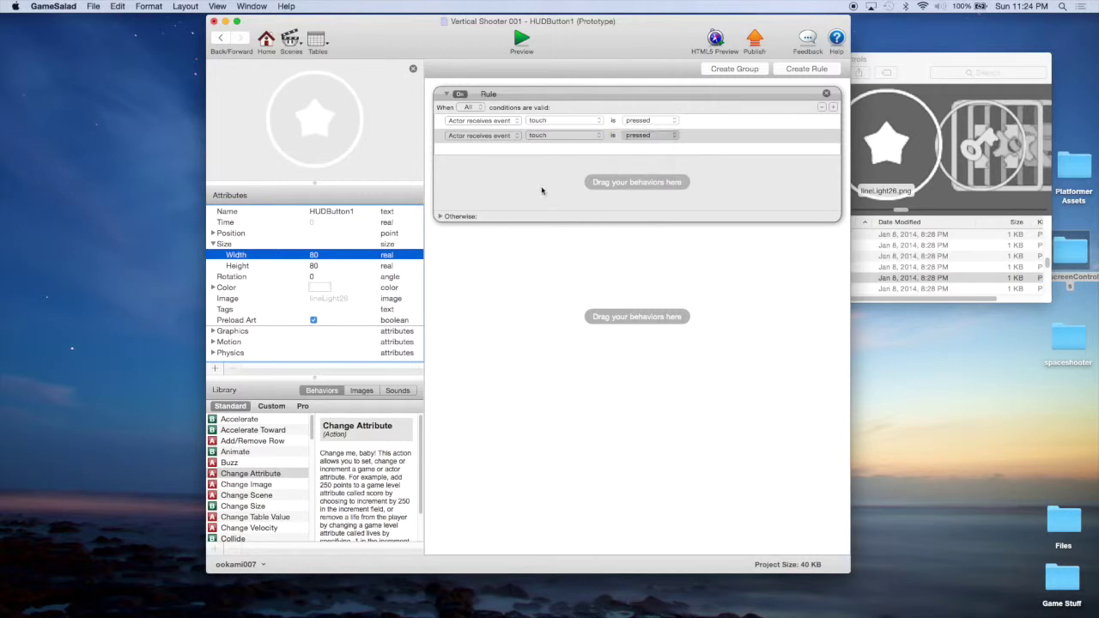
# Add a Change Attribute behavior to HUDButton1's rule that sets game.button1 to true.
pyautogui.moveTo(252, 477); pyautogui.dragTo(545, 183)
pyautogui.click(603, 188)
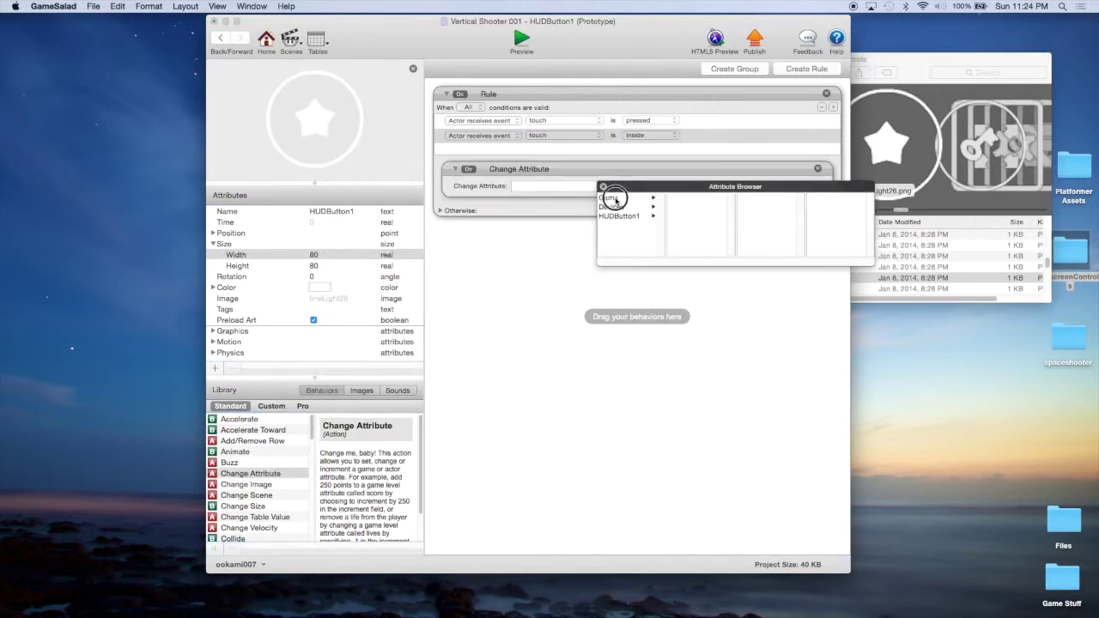
pyautogui.click(609, 198)
pyautogui.moveTo(733, 206); pyautogui.dragTo(733, 255)
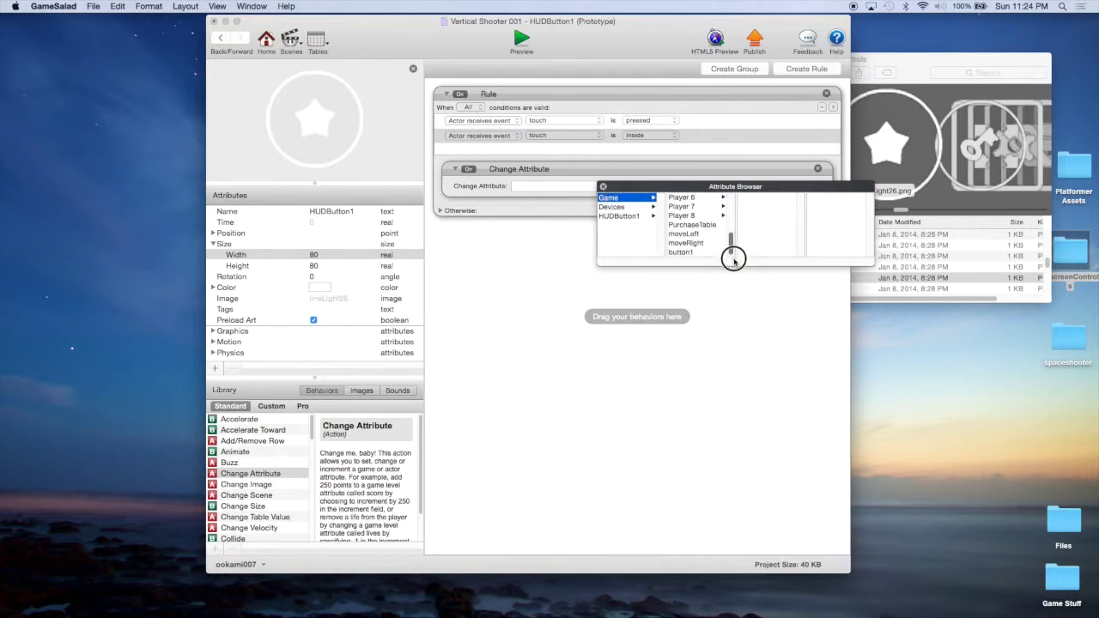
pyautogui.doubleClick(683, 252)
pyautogui.click(650, 186)
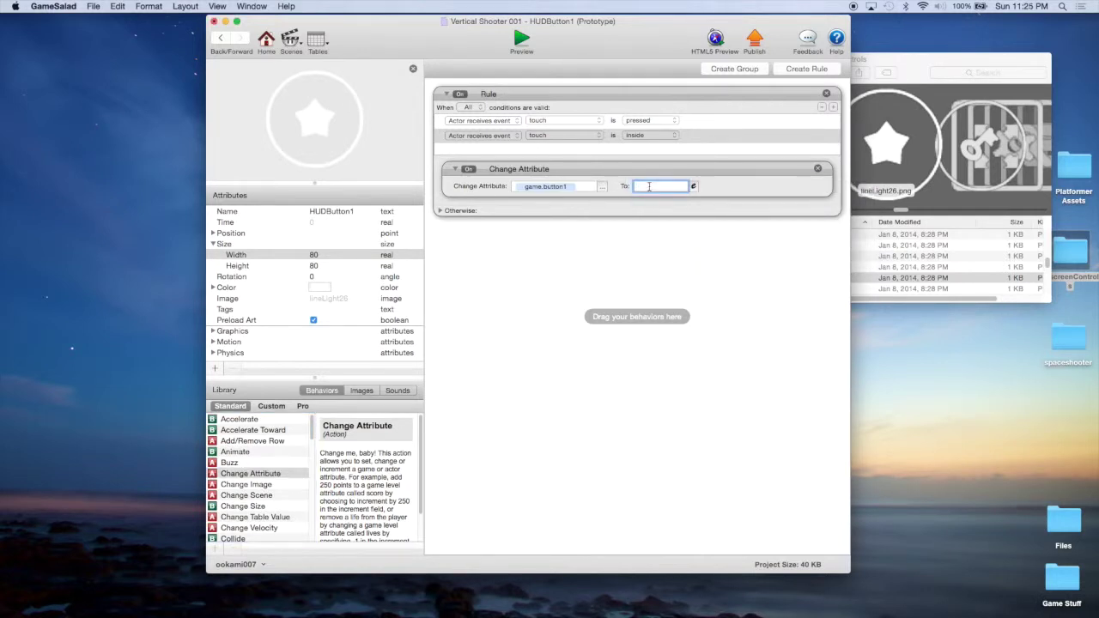
# Copy the Change Attribute behavior into the rule's Otherwise section and set game.button1 to false there.
pyautogui.click(441, 211)
pyautogui.click(528, 170)
pyautogui.keyDown('alt'); pyautogui.moveTo(528, 169); pyautogui.dragTo(530, 238); pyautogui.keyUp('alt')
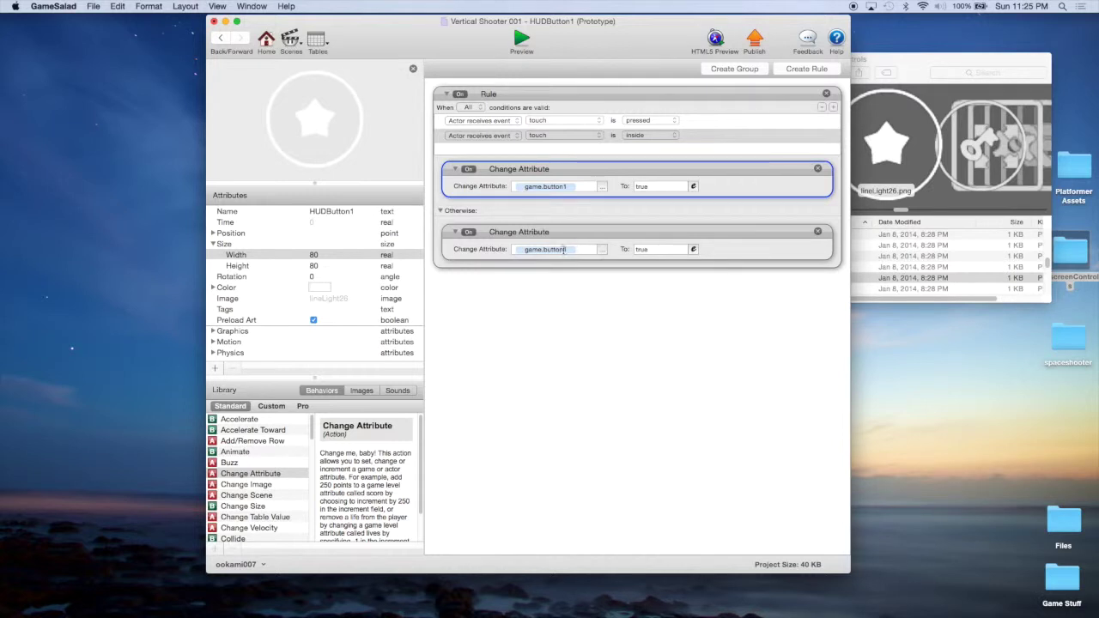
pyautogui.click(683, 249)
pyautogui.write('false')
pyautogui.click(780, 307)
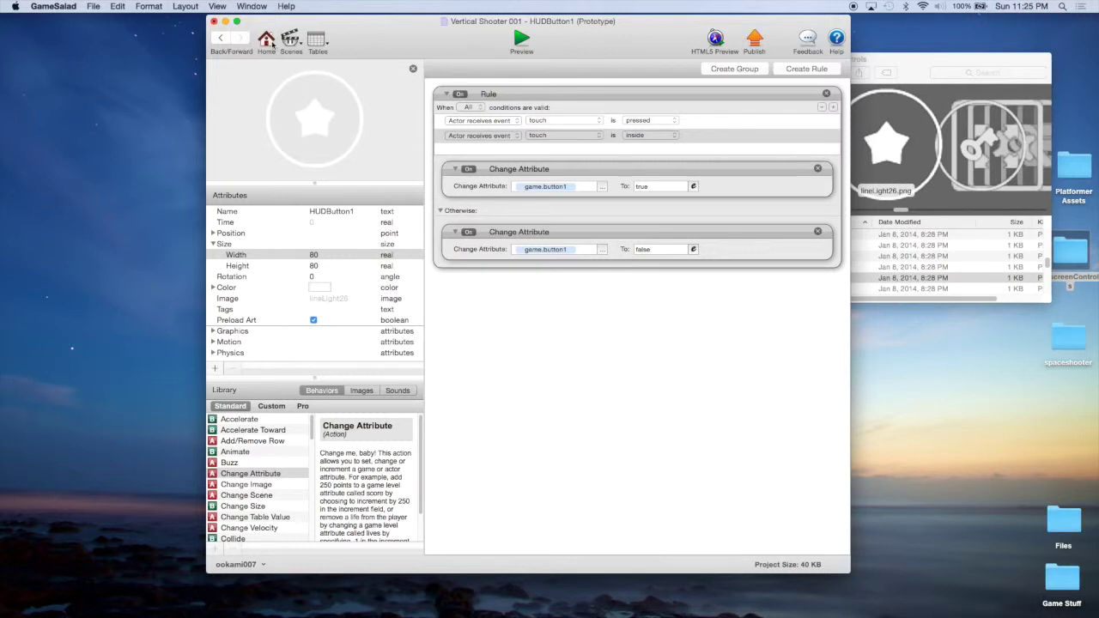
# Open the Play scene and place the HUDLeft actor in the scene's lower-left corner.
pyautogui.click(221, 40)
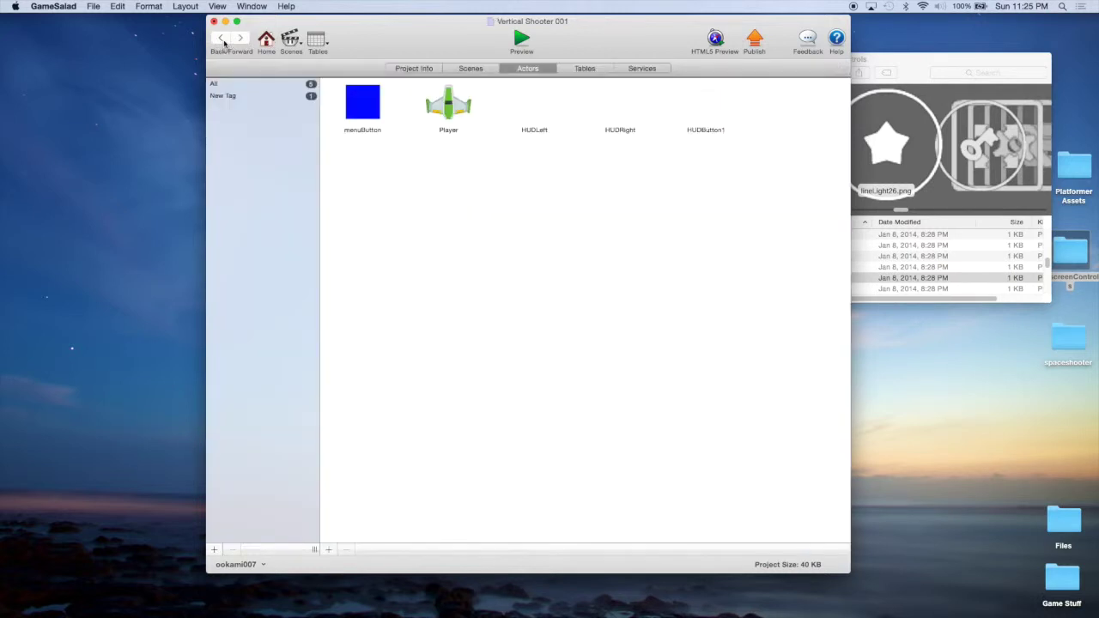
pyautogui.click(471, 69)
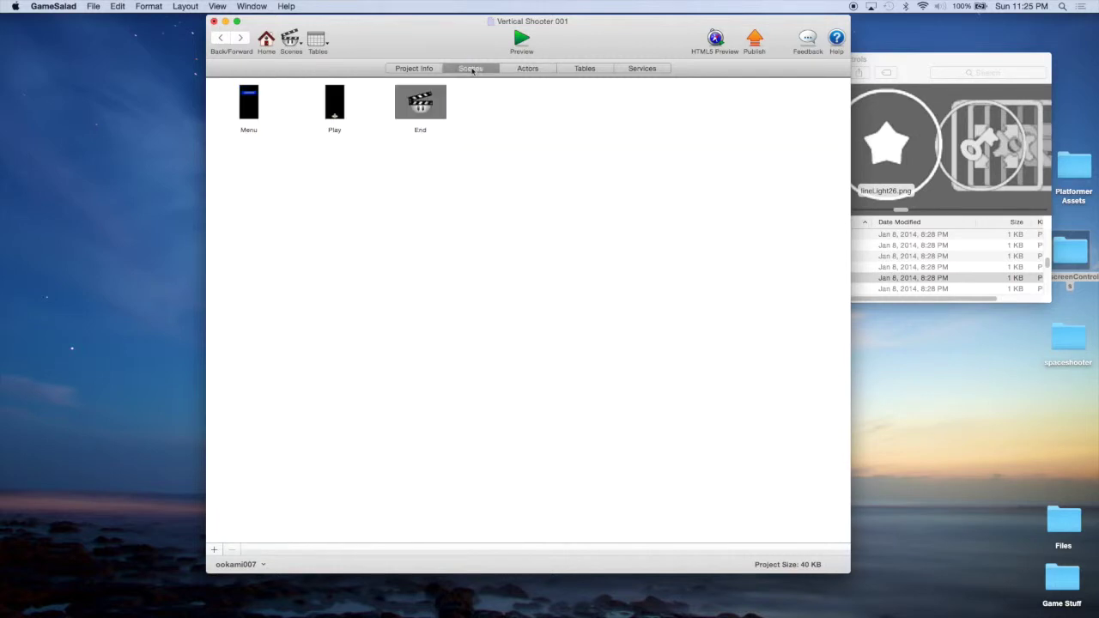
pyautogui.doubleClick(339, 106)
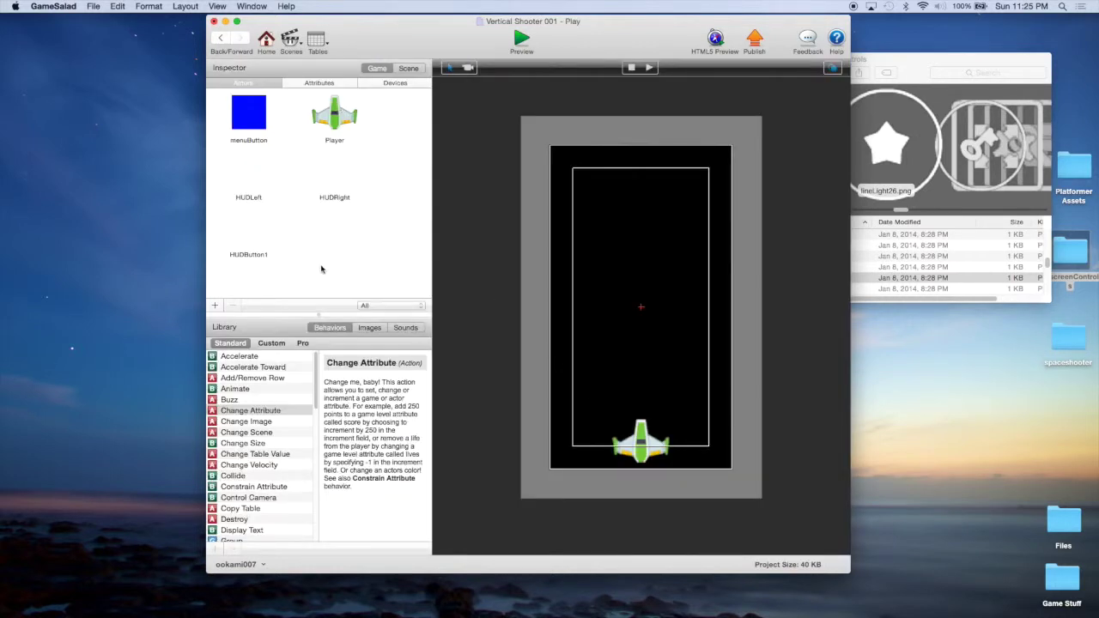
pyautogui.click(251, 188)
pyautogui.moveTo(252, 188); pyautogui.dragTo(576, 456)
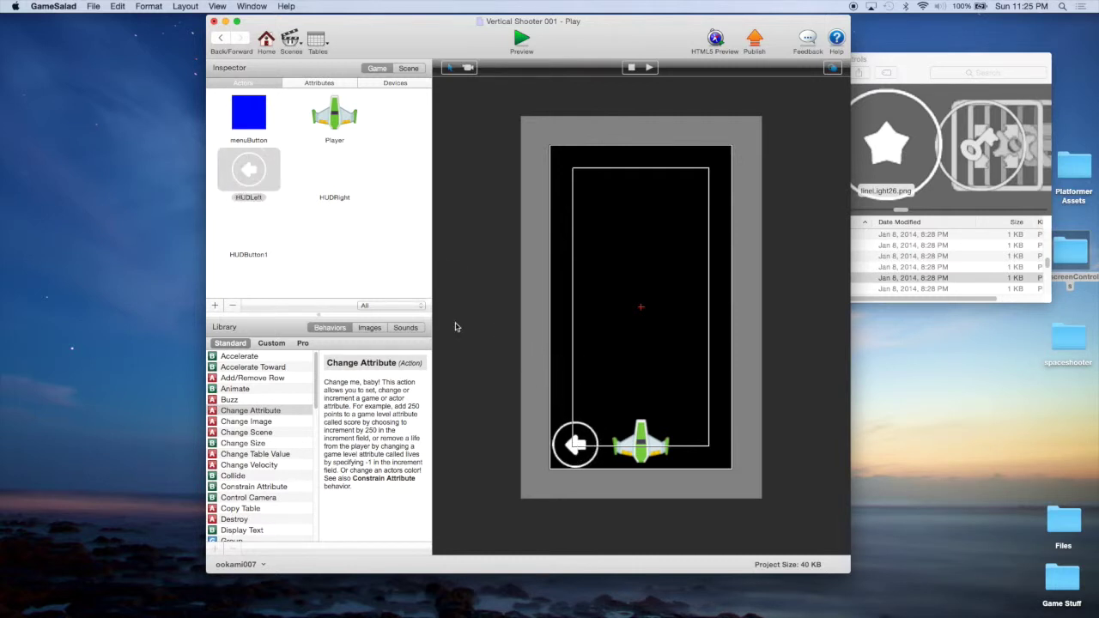
# Place HUDRight beside the left arrow and HUDButton1 in the scene's lower-right corner, with the player ship moved above the controls.
pyautogui.click(335, 178)
pyautogui.moveTo(334, 179); pyautogui.dragTo(624, 458)
pyautogui.moveTo(248, 246); pyautogui.dragTo(656, 390)
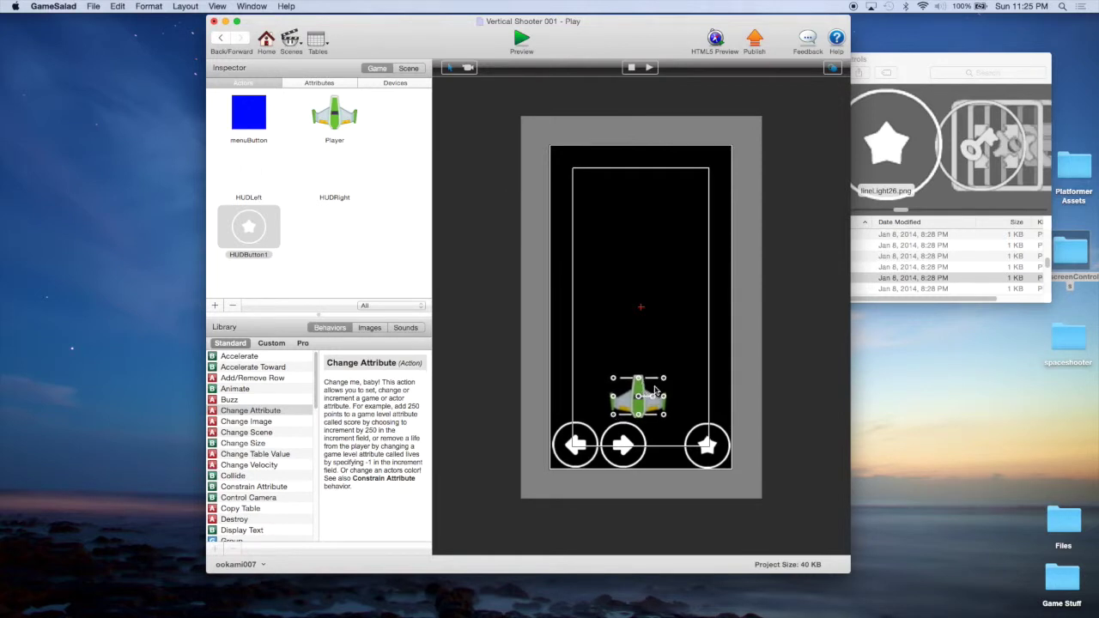
# Save the project as Vertical Shooter 002 in the Documents folder and preview the Play scene.
pyautogui.click(90, 7)
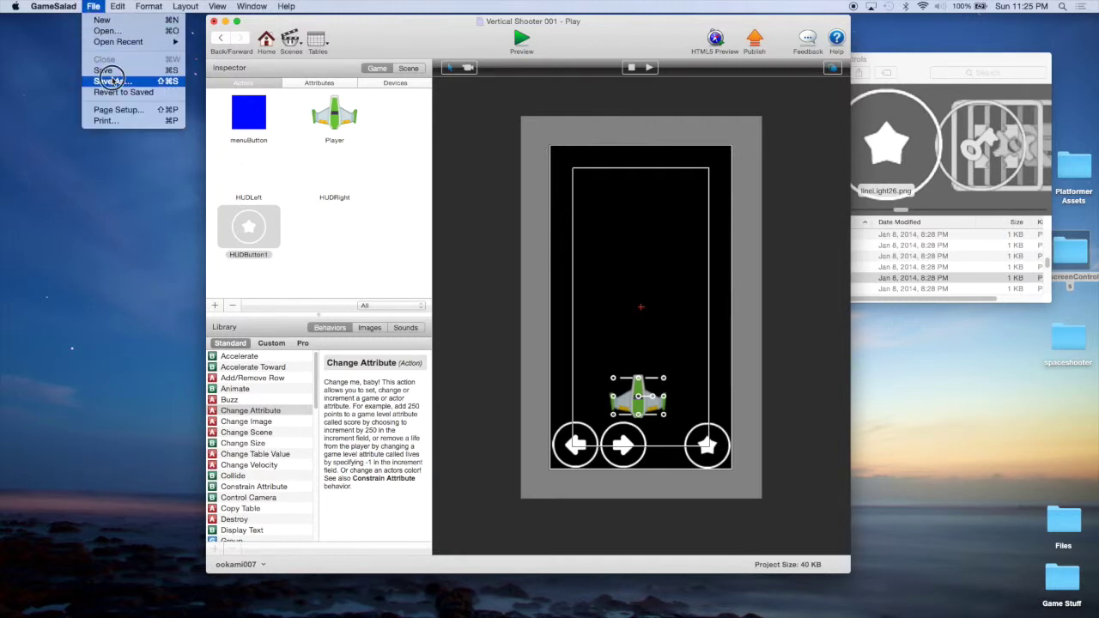
pyautogui.click(150, 79)
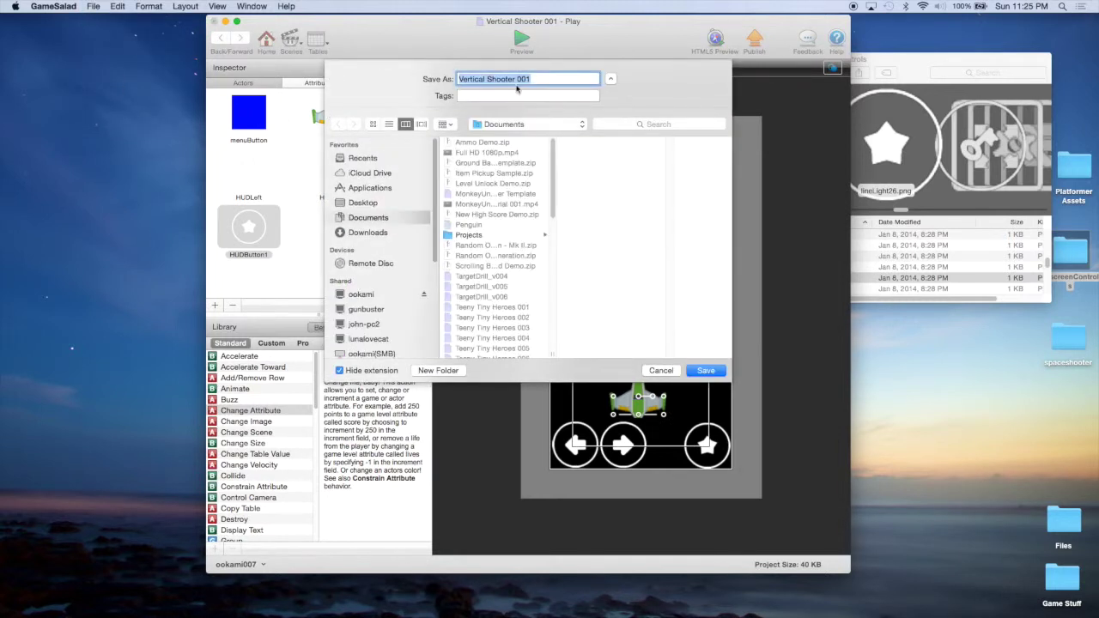
pyautogui.click(551, 79)
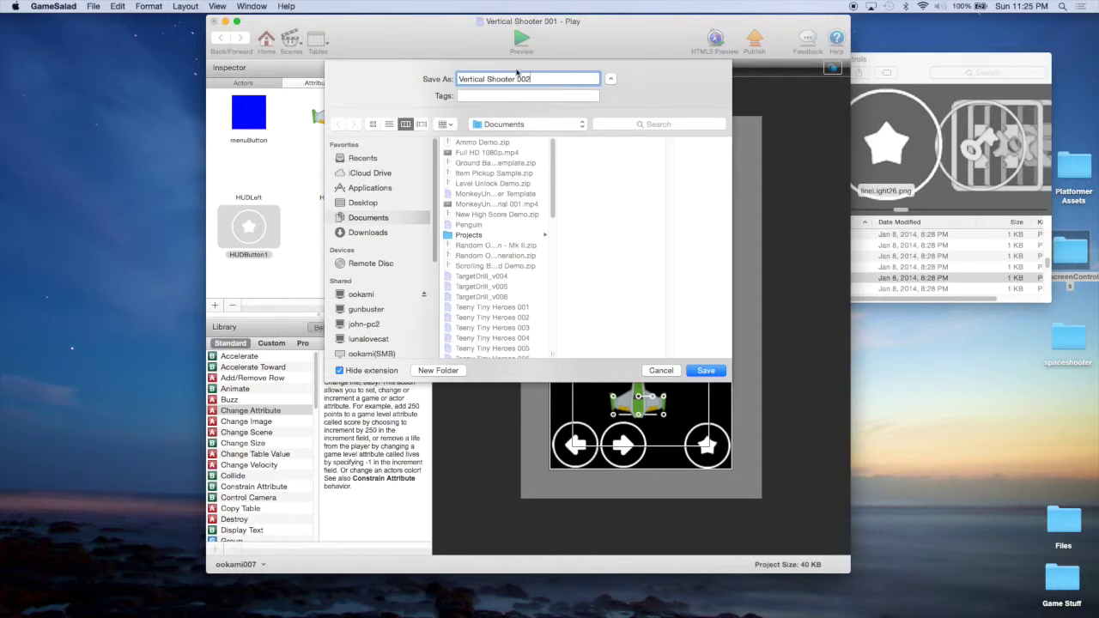
pyautogui.click(705, 370)
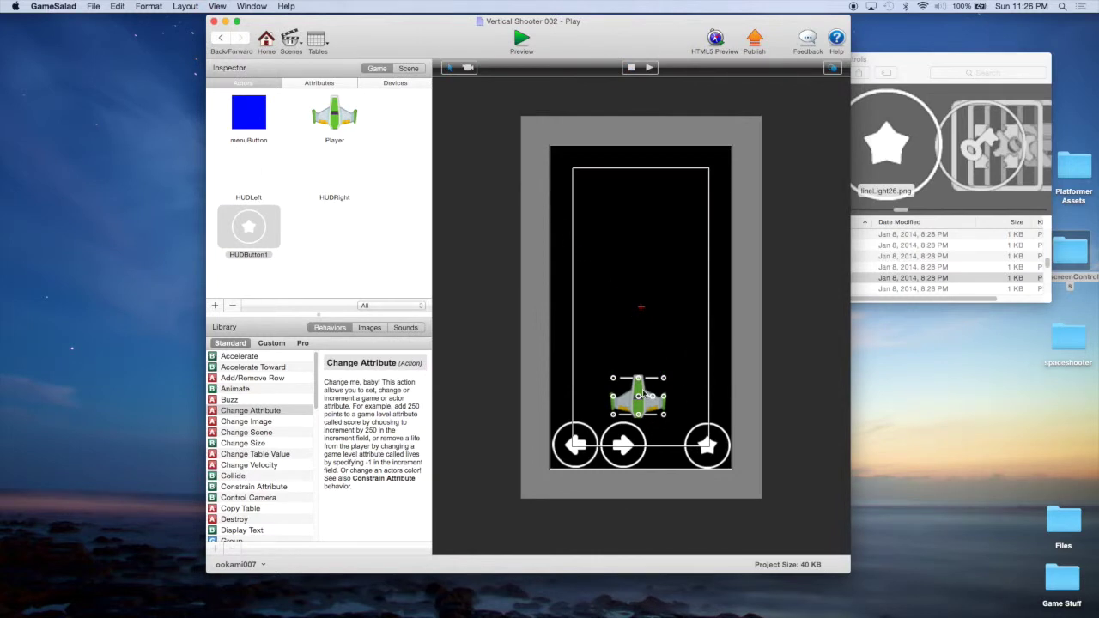
pyautogui.click(518, 41)
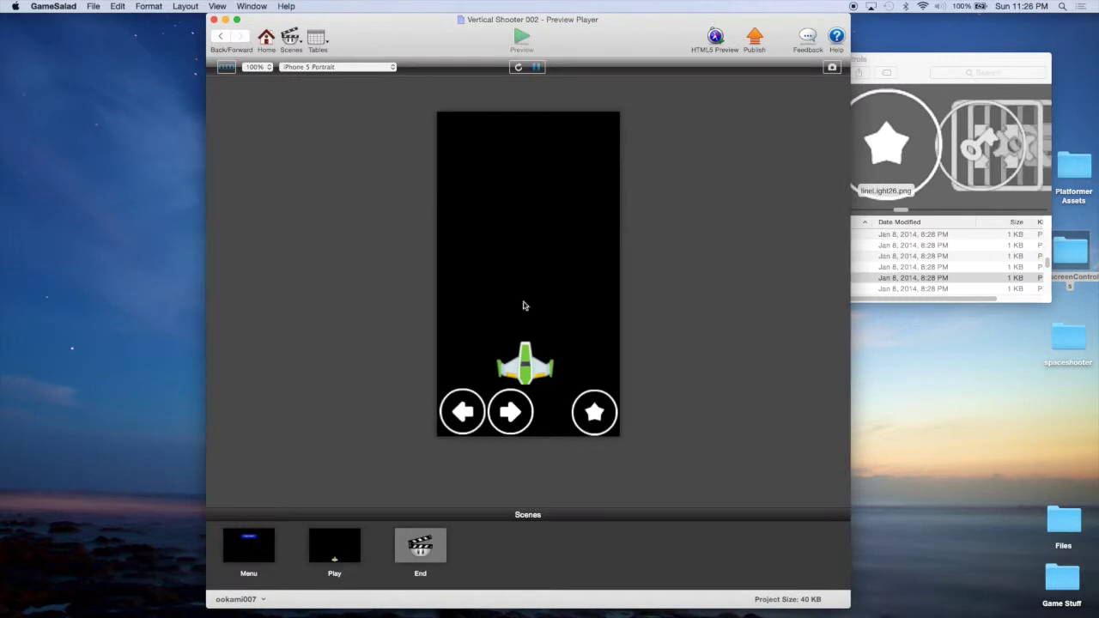
# Try the on-screen left and right arrow controls on the ship in the running preview.
pyautogui.click(463, 412)
pyautogui.click(487, 412)
pyautogui.click(481, 410)
pyautogui.click(479, 409)
pyautogui.click(505, 416)
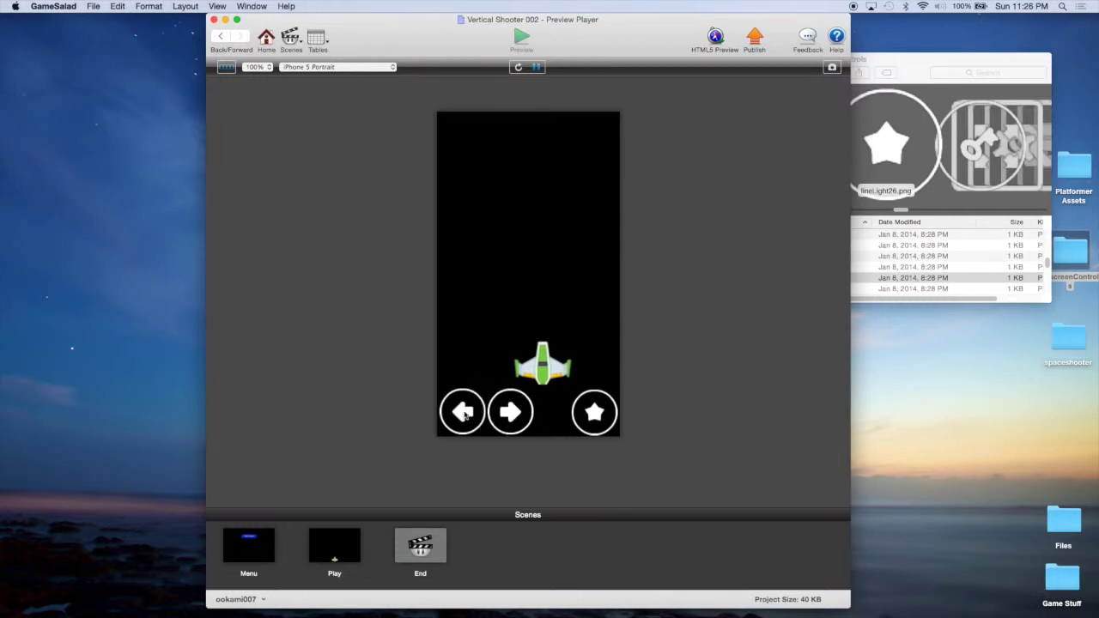
# Leave the preview, open the Player actor and expand its Left and Right rules.
pyautogui.click(267, 40)
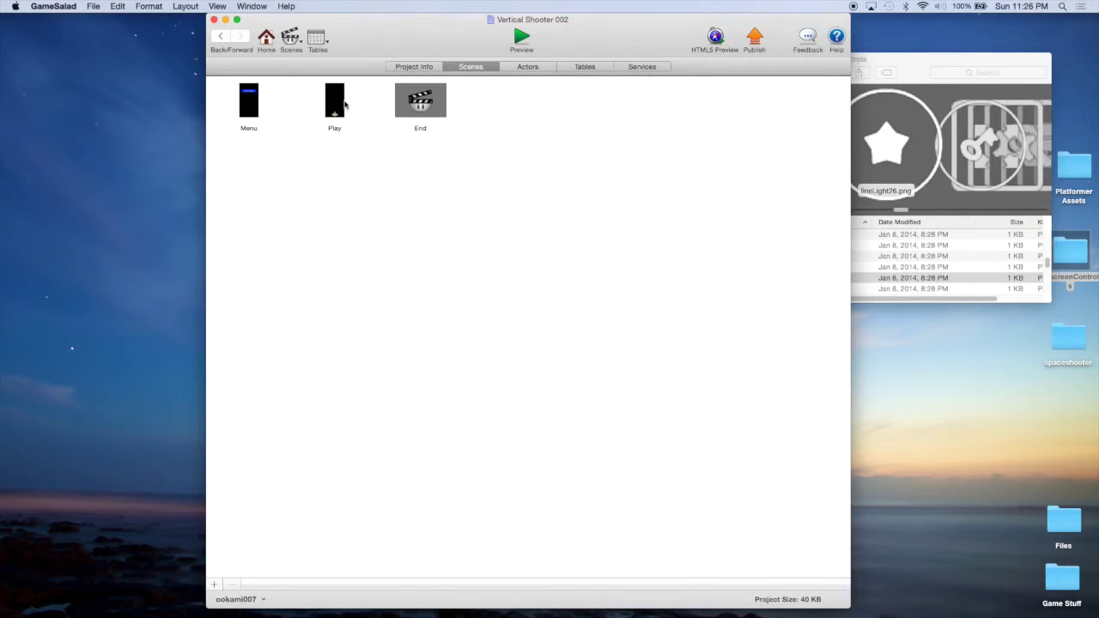
pyautogui.click(527, 66)
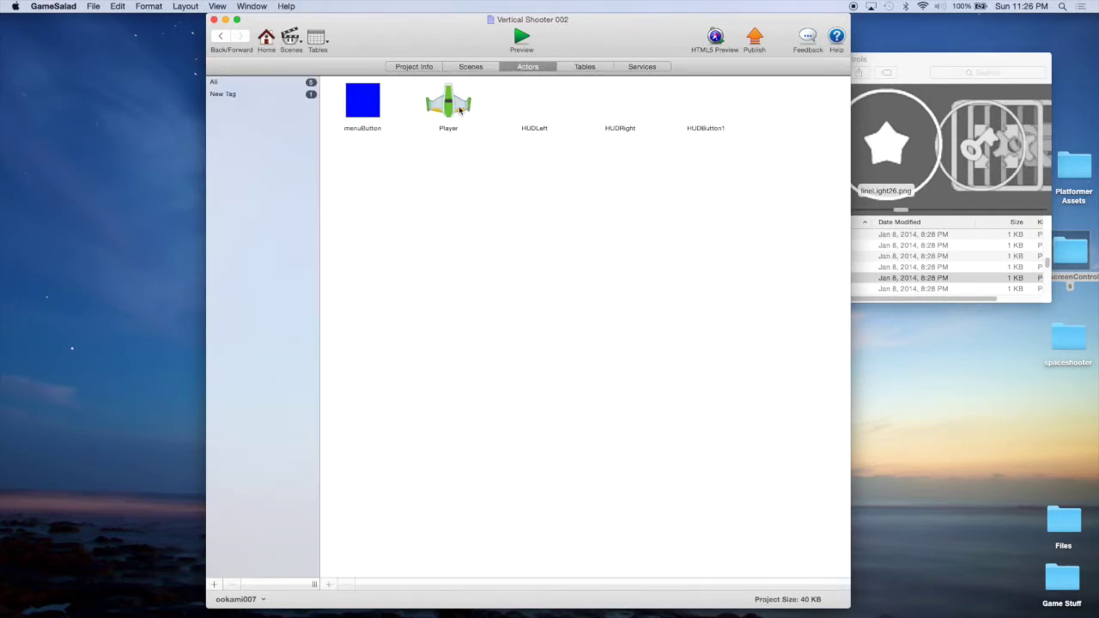
pyautogui.doubleClick(458, 109)
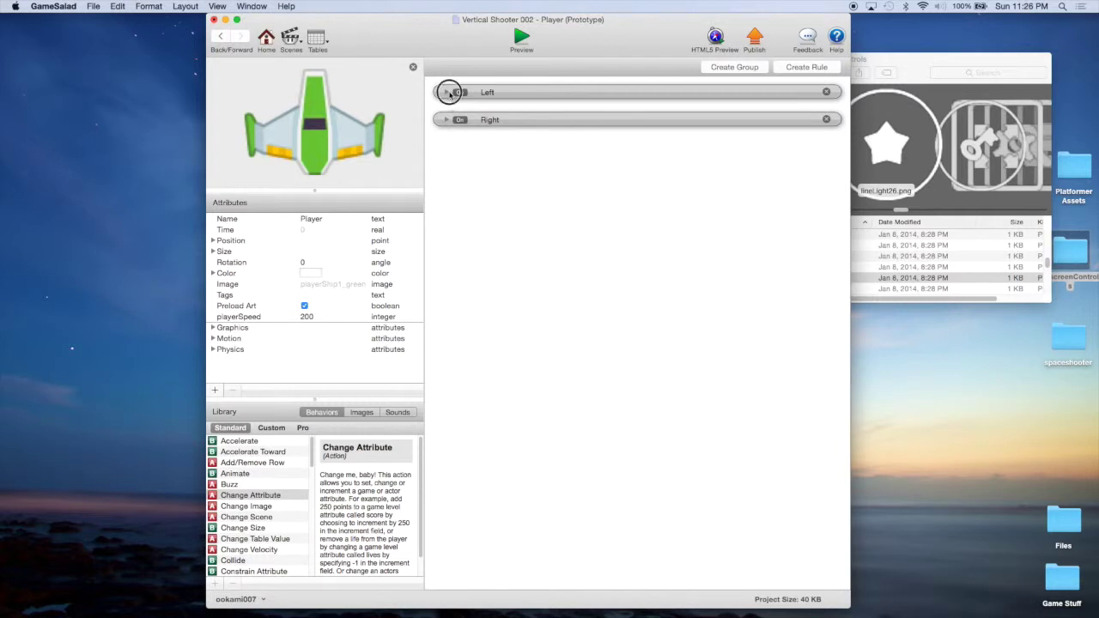
pyautogui.click(446, 92)
pyautogui.click(446, 288)
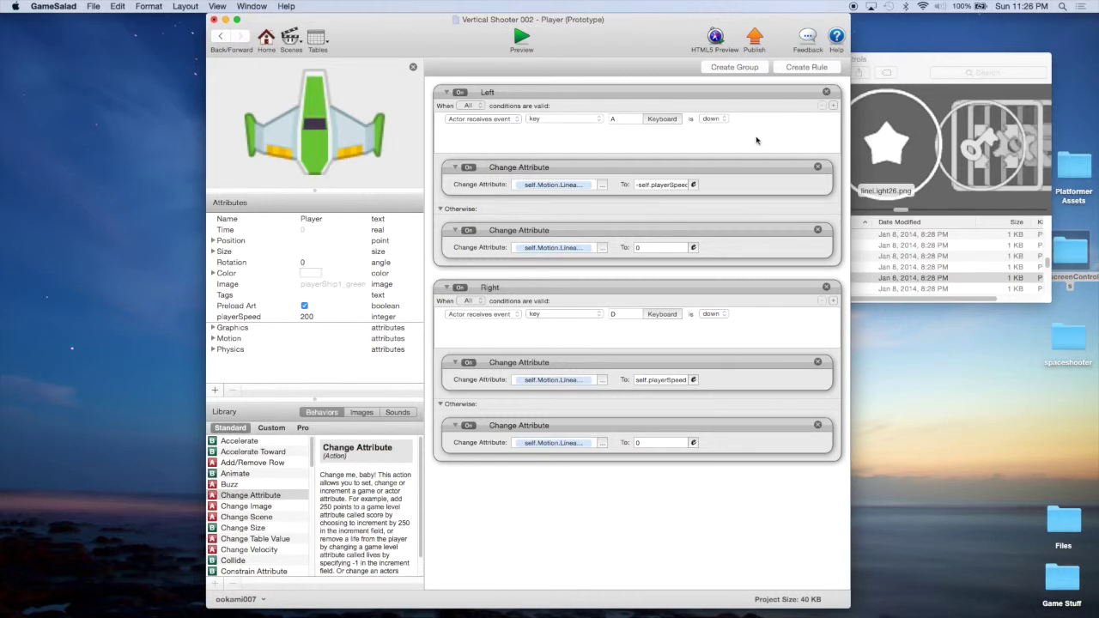
# Replace the Left rule's A key condition with an attribute condition requiring game.moveLeft to be true.
pyautogui.click(833, 106)
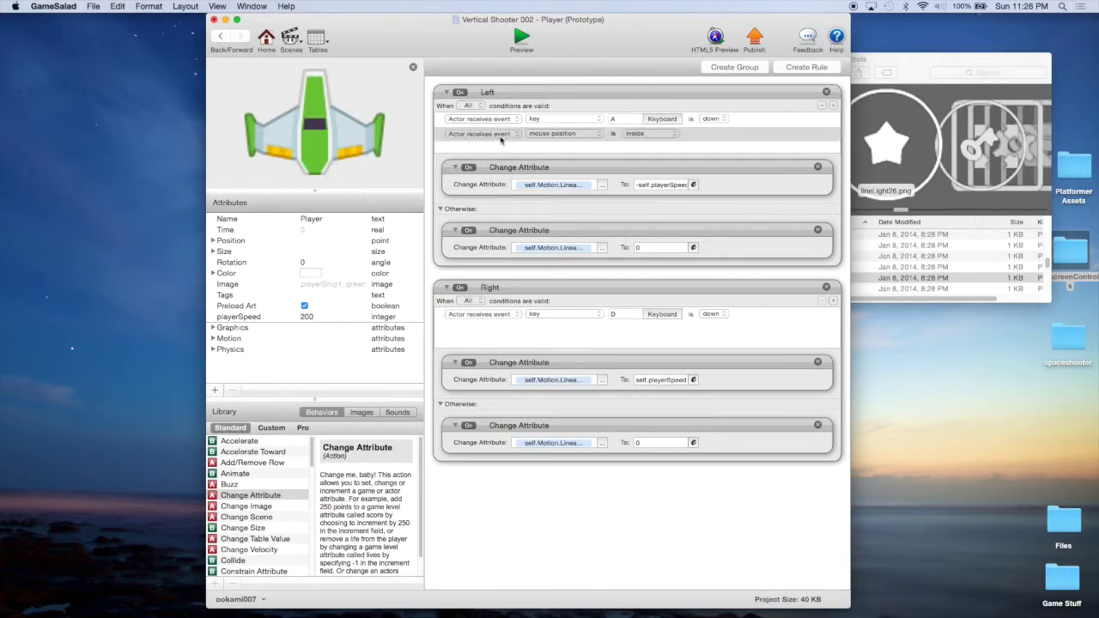
pyautogui.click(552, 135)
pyautogui.click(503, 152)
pyautogui.click(486, 134)
pyautogui.click(492, 143)
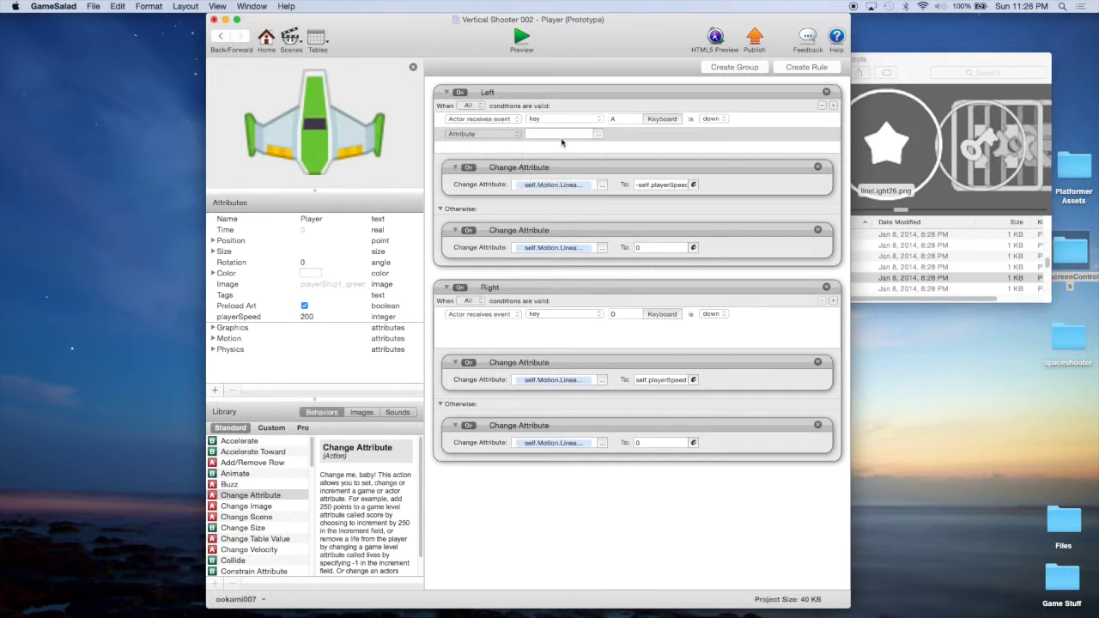
pyautogui.click(602, 134)
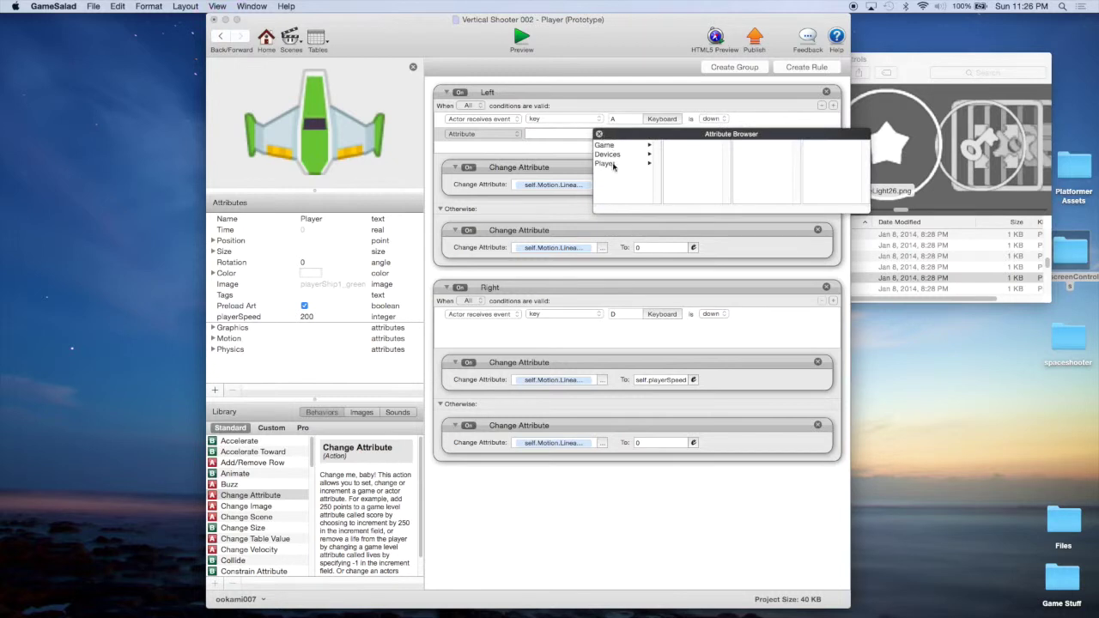
pyautogui.click(608, 163)
pyautogui.moveTo(726, 171); pyautogui.dragTo(727, 201)
pyautogui.click(605, 145)
pyautogui.doubleClick(683, 182)
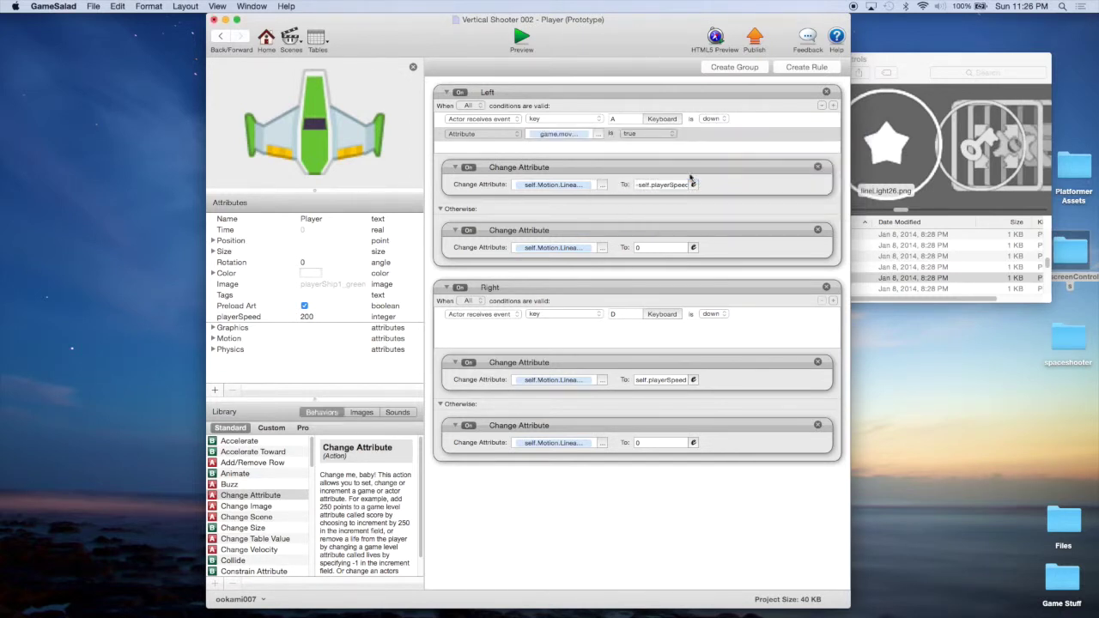
pyautogui.click(781, 121)
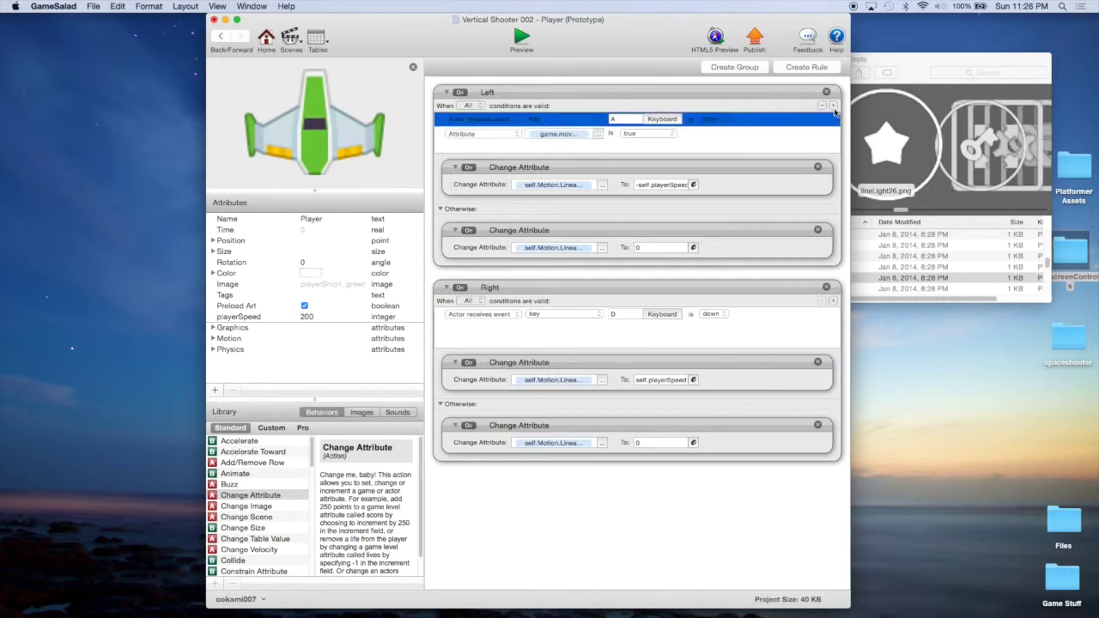
pyautogui.click(822, 105)
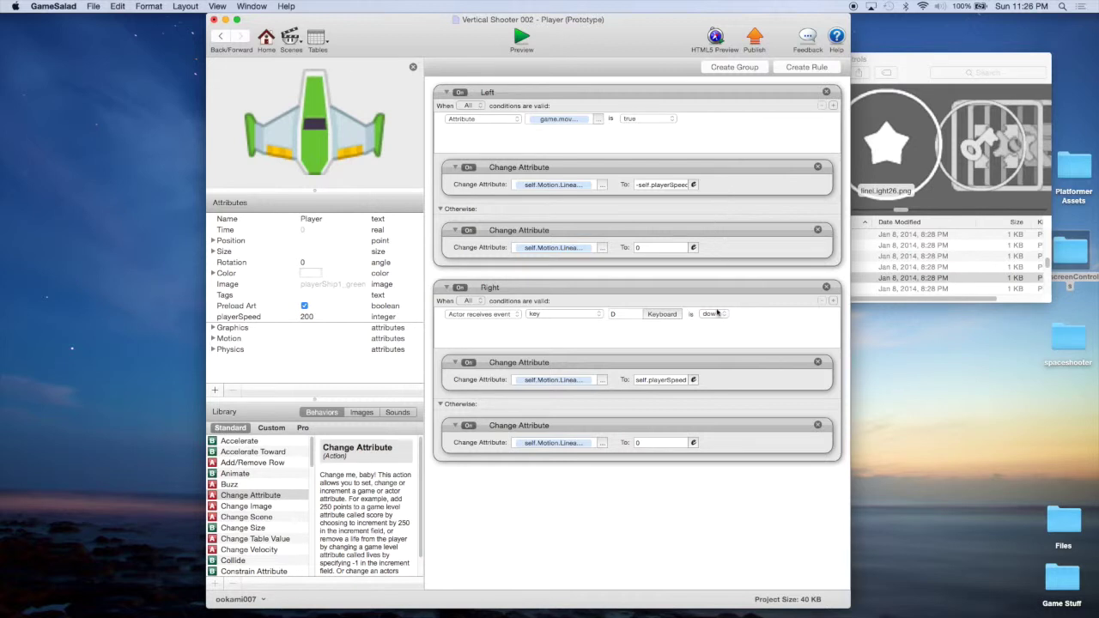
# Replace the Right rule's D key condition with an attribute condition requiring game.moveRight to be true.
pyautogui.click(832, 300)
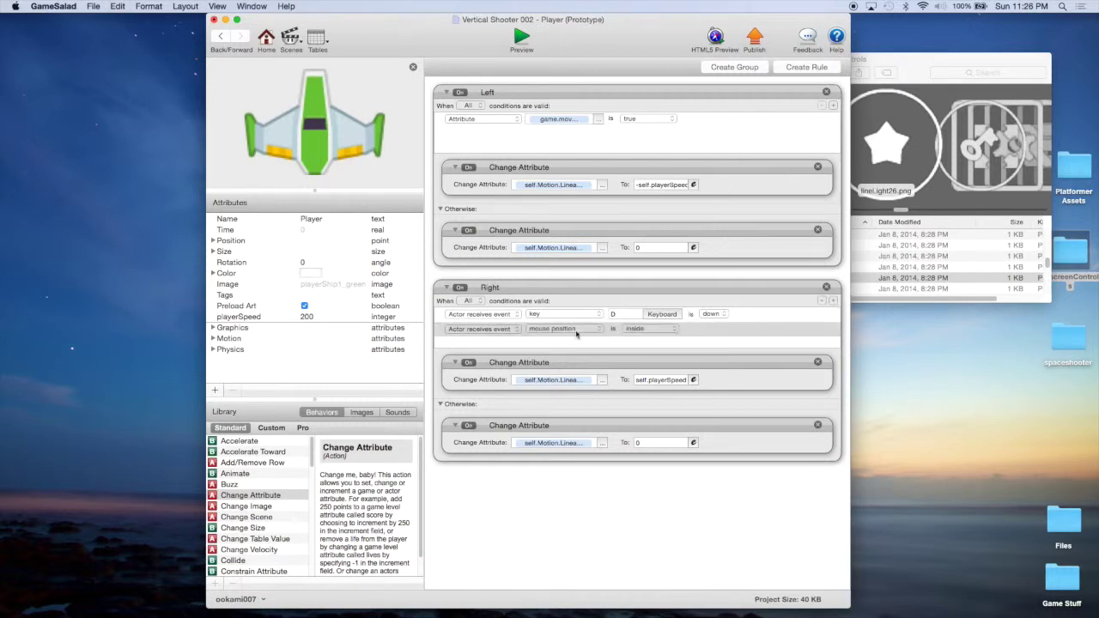
pyautogui.click(499, 331)
pyautogui.click(485, 339)
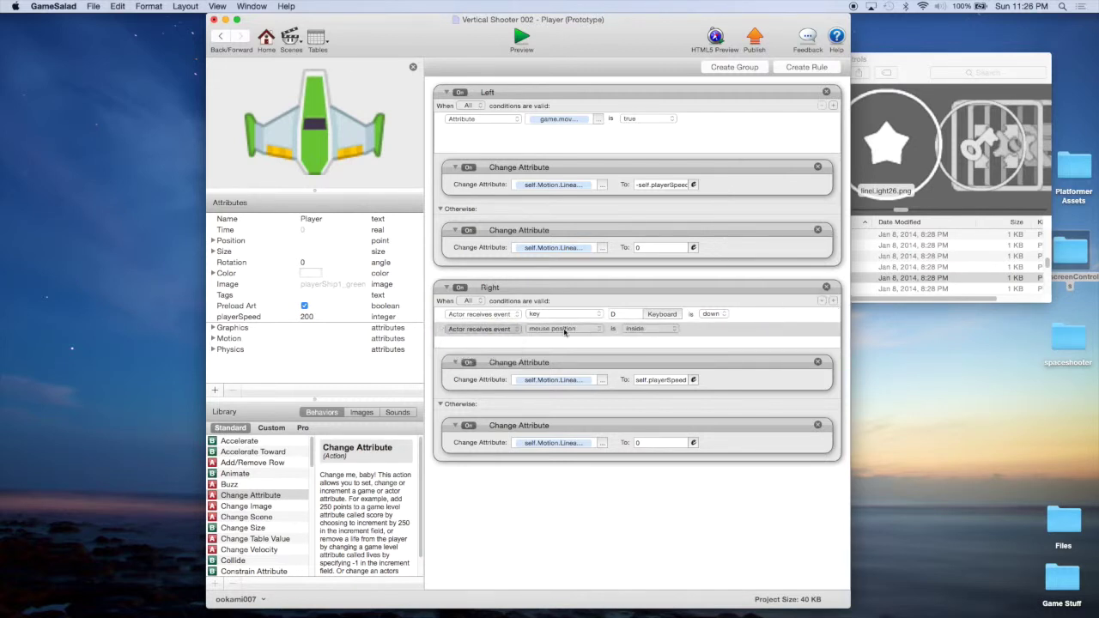
pyautogui.click(596, 332)
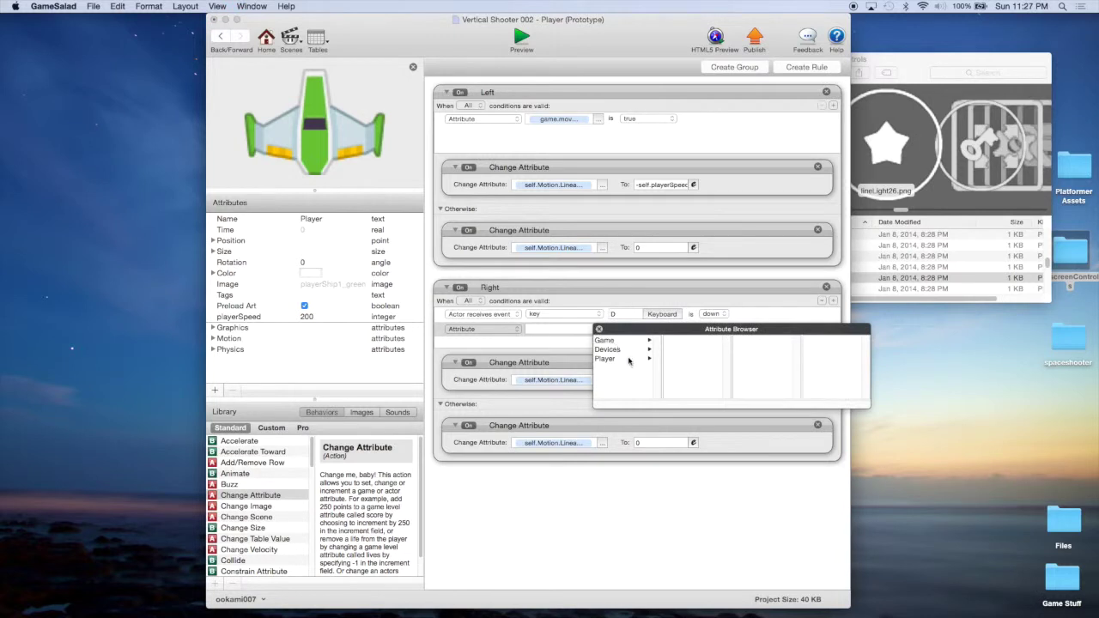
pyautogui.click(605, 340)
pyautogui.scroll(-6, 726, 349)
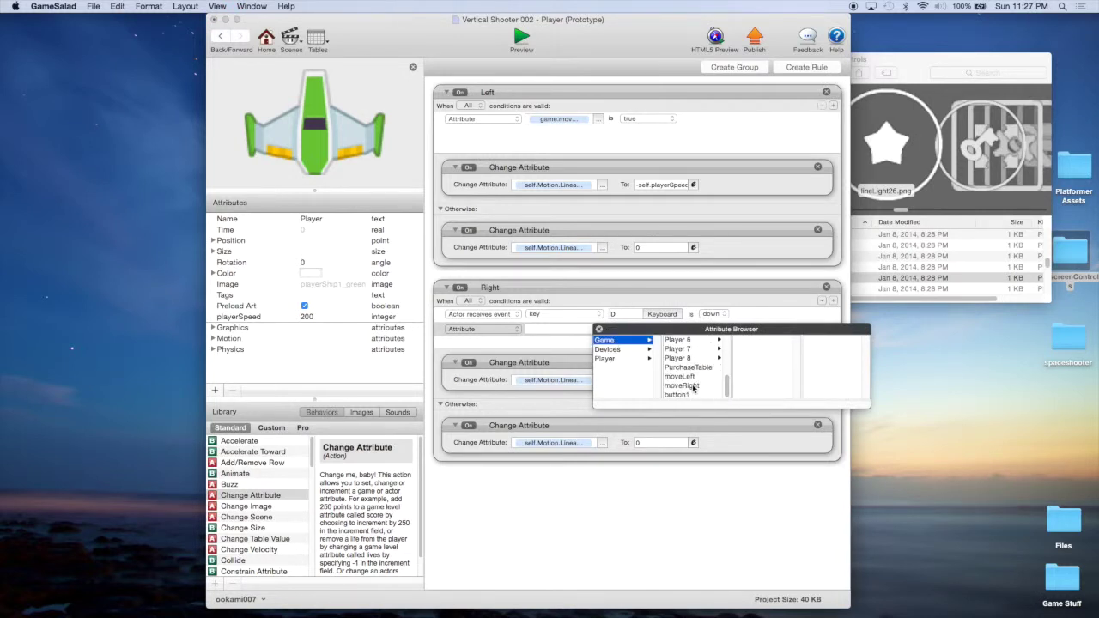
pyautogui.doubleClick(693, 387)
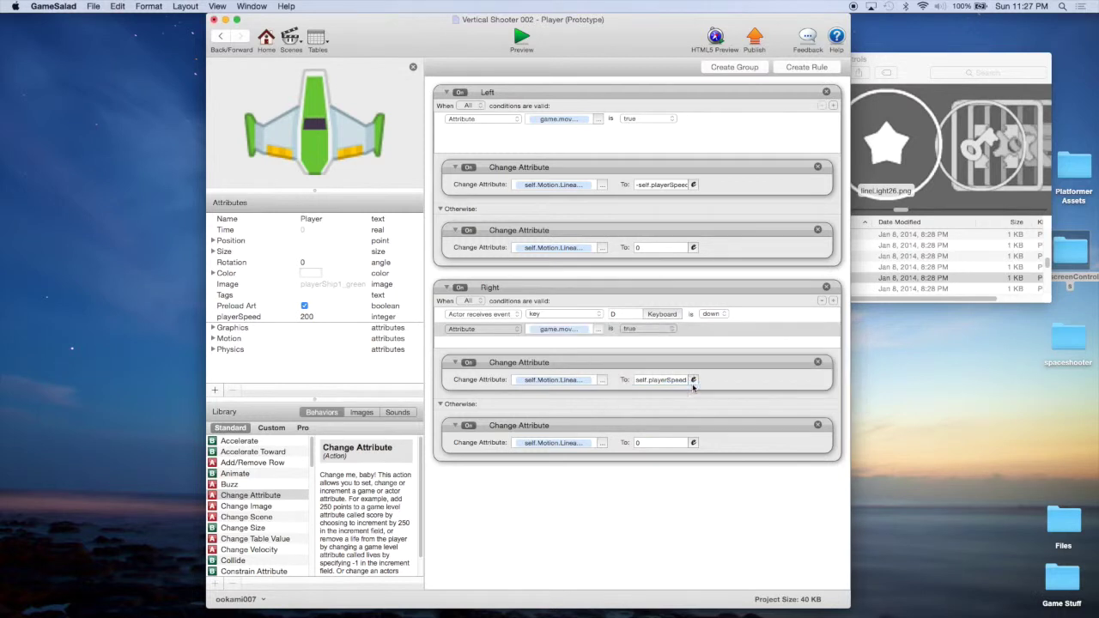
pyautogui.click(776, 317)
pyautogui.click(821, 302)
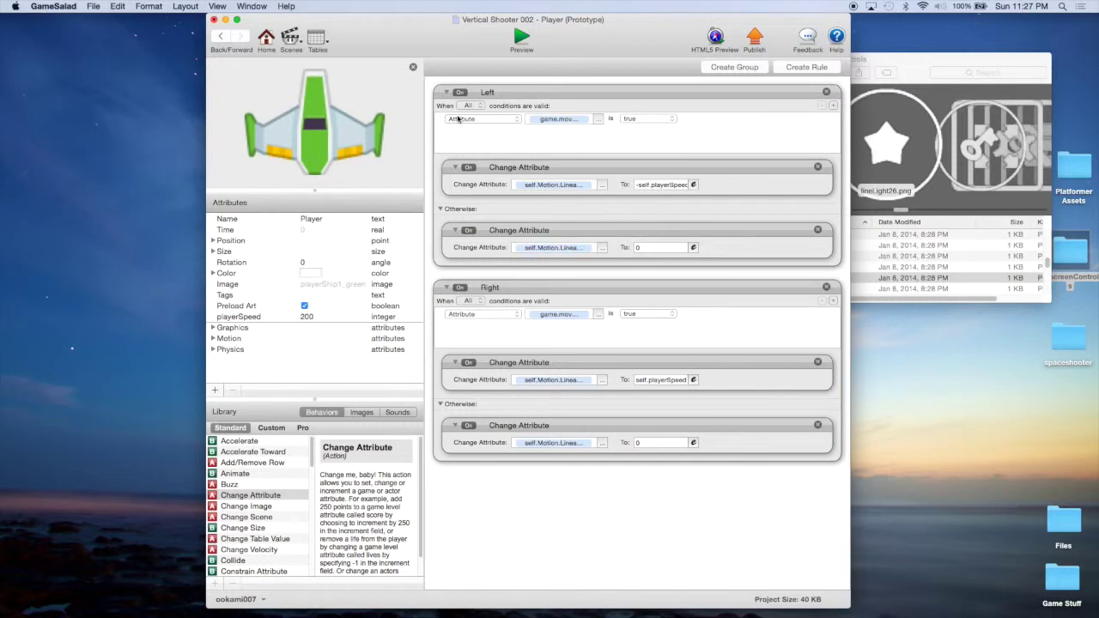
# Save the project, then preview the game from its menu and steer the ship with the on-screen left and right arrows.
pyautogui.click(93, 6)
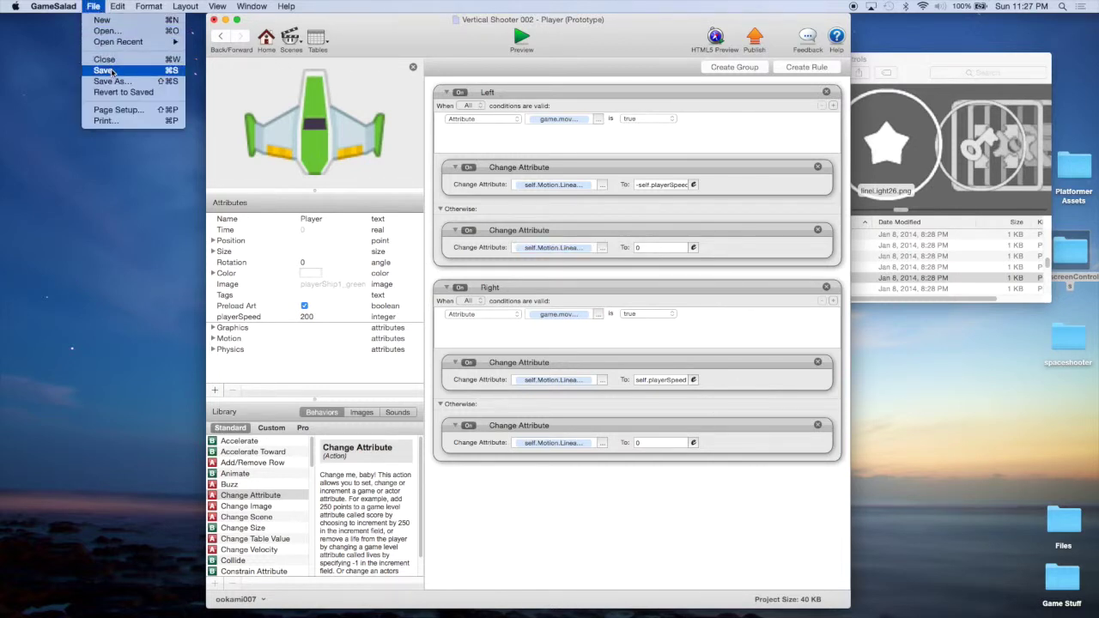
pyautogui.click(104, 70)
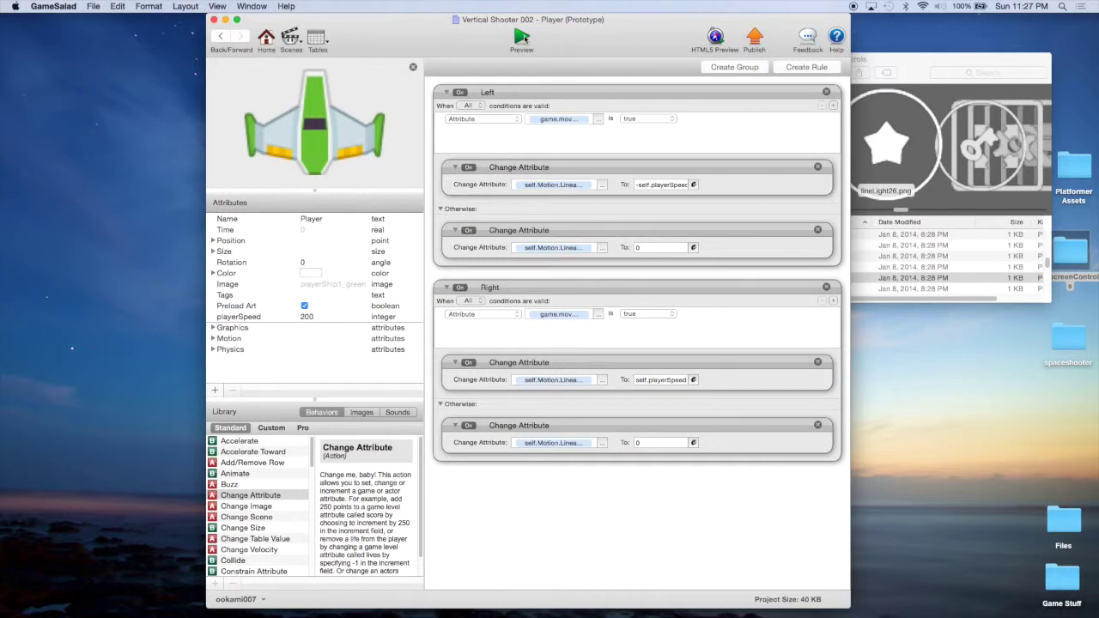
pyautogui.click(522, 37)
pyautogui.click(525, 185)
pyautogui.click(462, 412)
pyautogui.click(511, 412)
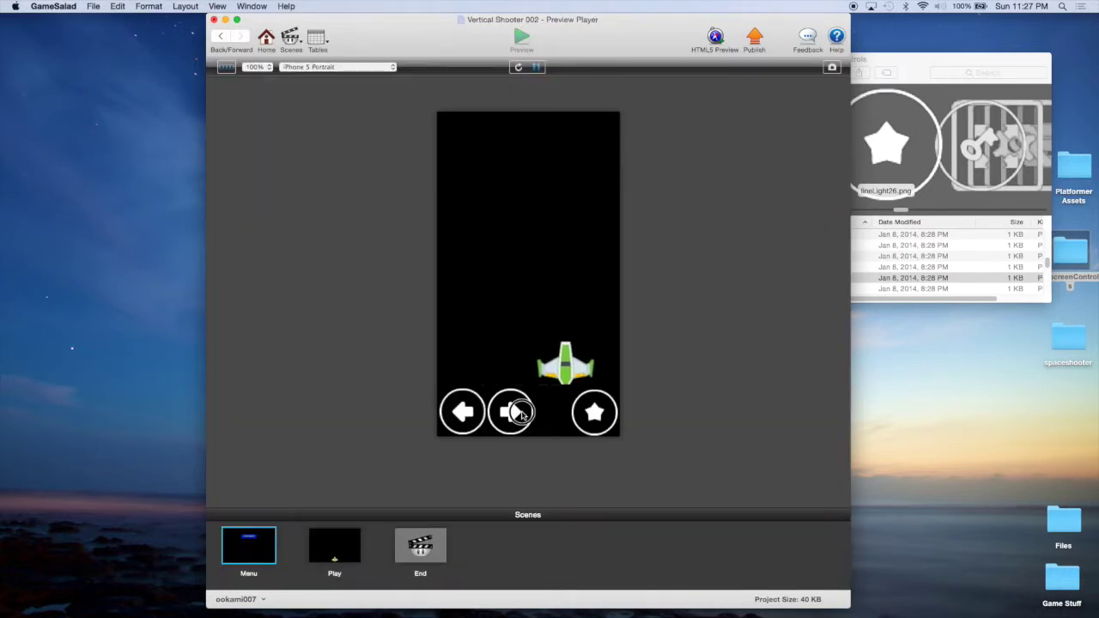
pyautogui.click(461, 412)
pyautogui.click(511, 412)
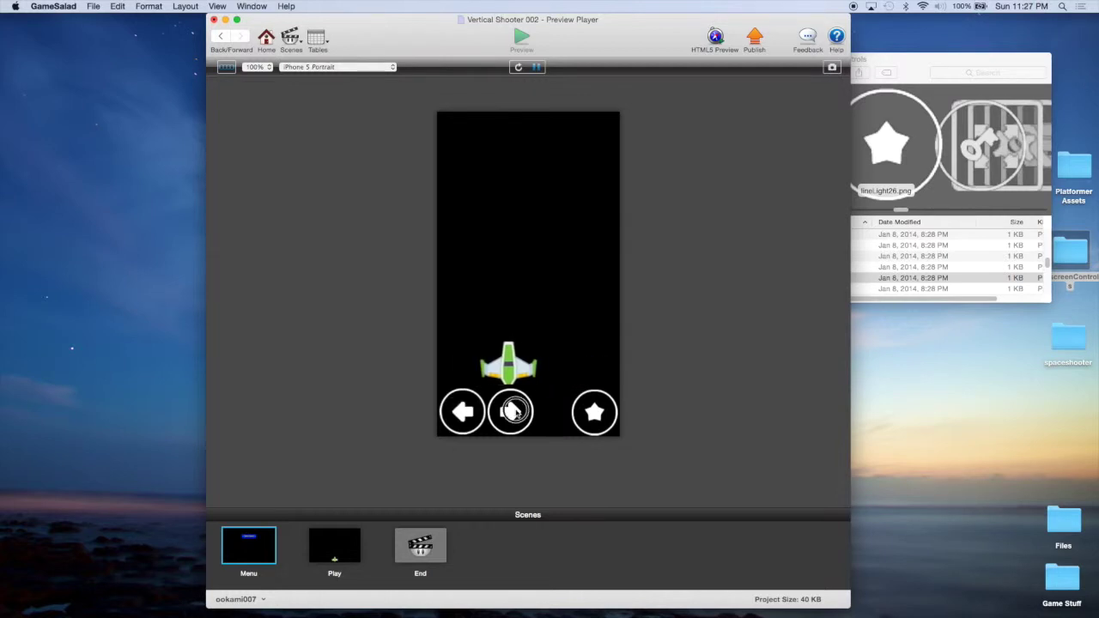
pyautogui.click(464, 413)
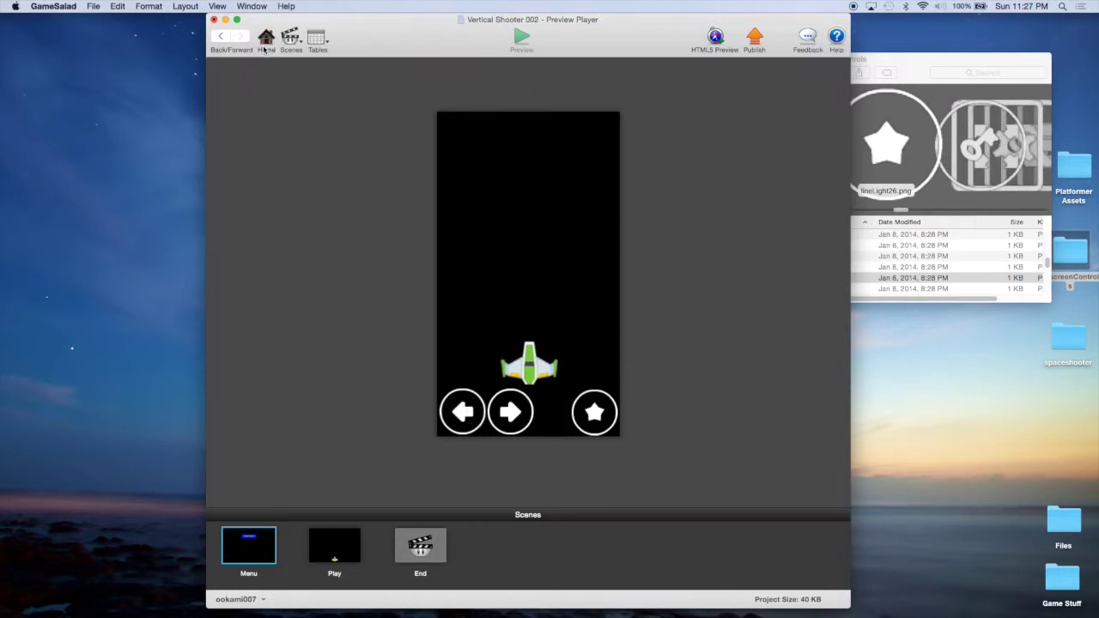
# Leave the preview and create a new actor named keyboardController.
pyautogui.click(265, 49)
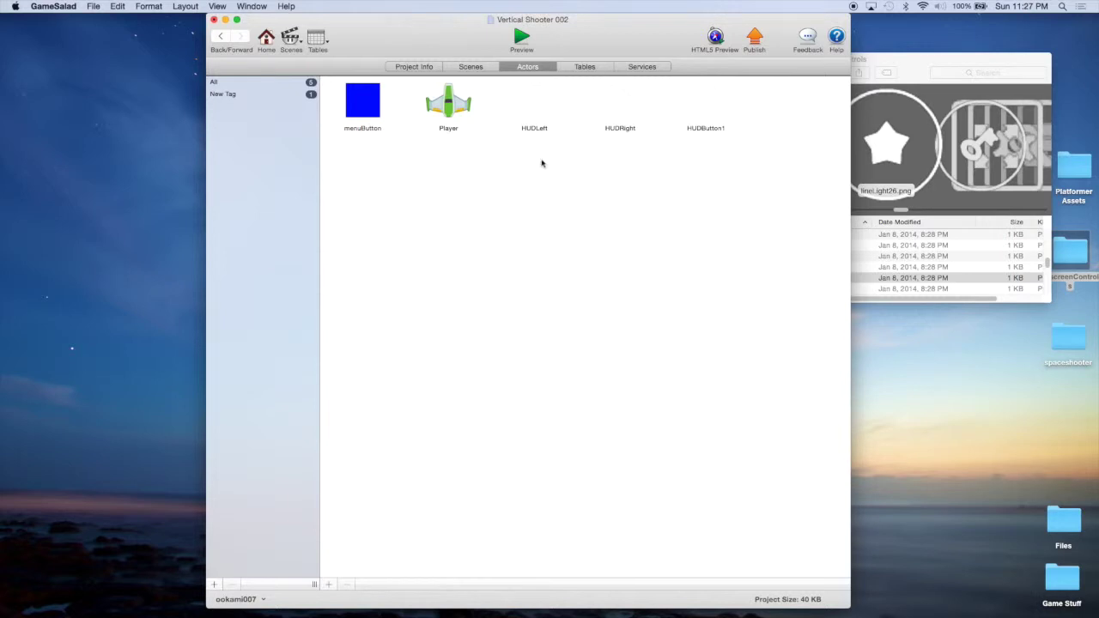
pyautogui.click(328, 584)
pyautogui.click(797, 128)
pyautogui.moveTo(799, 128); pyautogui.dragTo(767, 125)
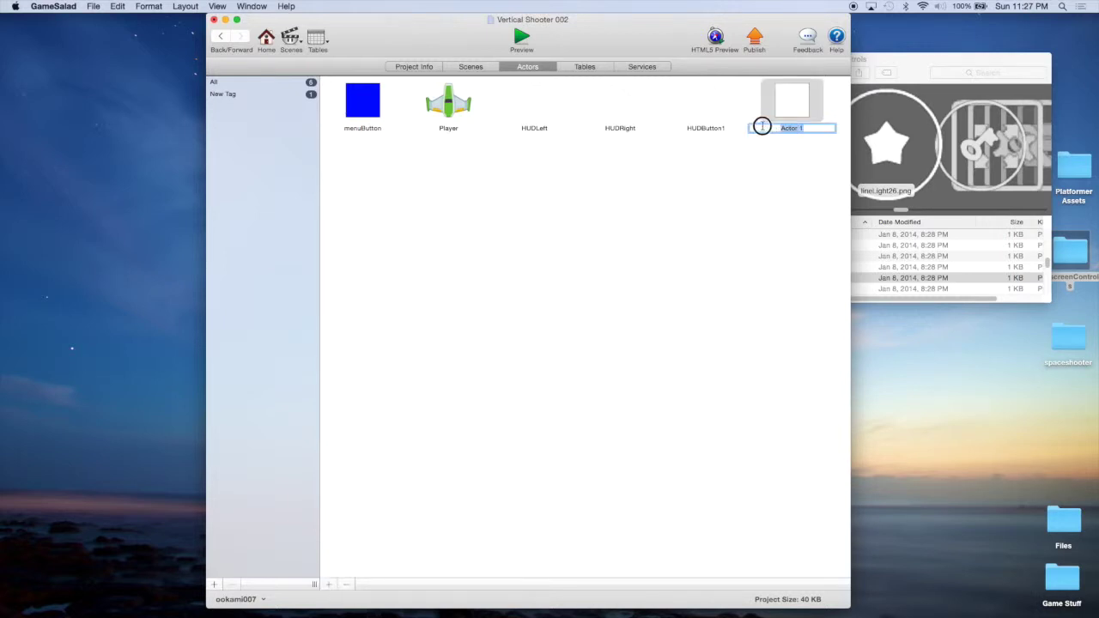
pyautogui.write('keyboardController')
pyautogui.press('Return')
# Add a Change Attribute behavior to the keyboardController actor that sets self.Color.Alpha to 0.
pyautogui.doubleClick(790, 110)
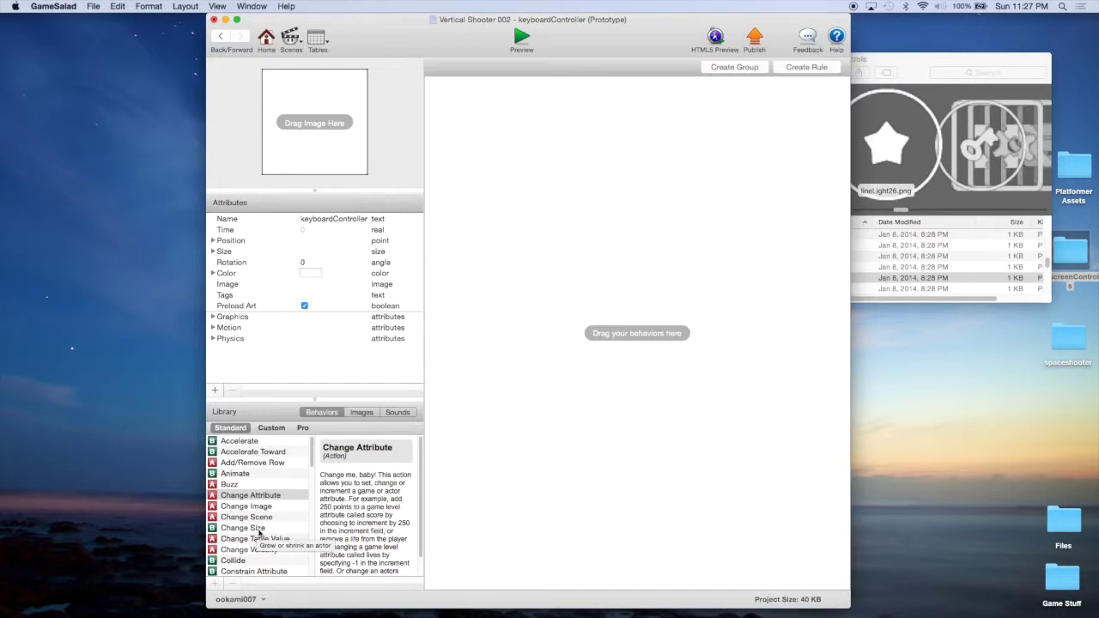
pyautogui.moveTo(268, 498); pyautogui.dragTo(590, 190)
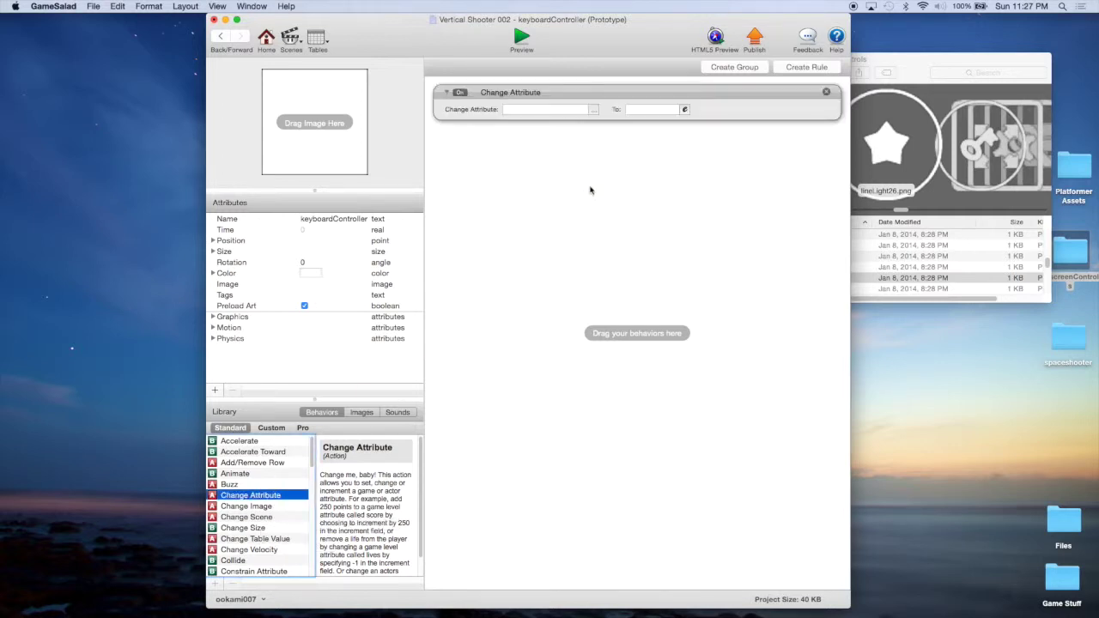
pyautogui.click(596, 112)
pyautogui.click(613, 140)
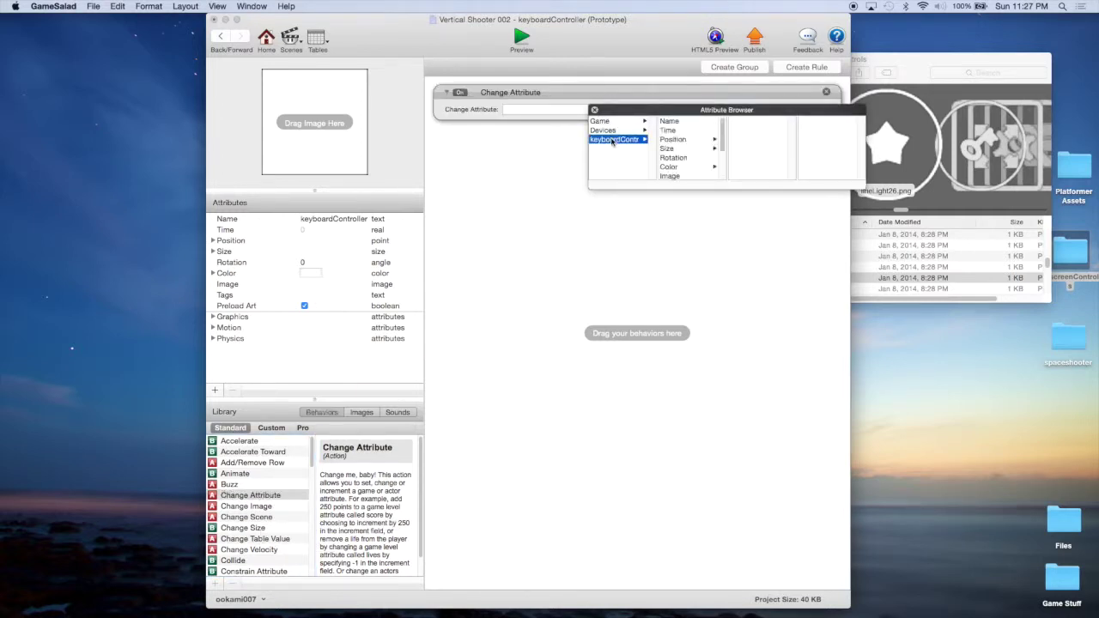
pyautogui.click(678, 167)
pyautogui.click(742, 149)
pyautogui.click(650, 110)
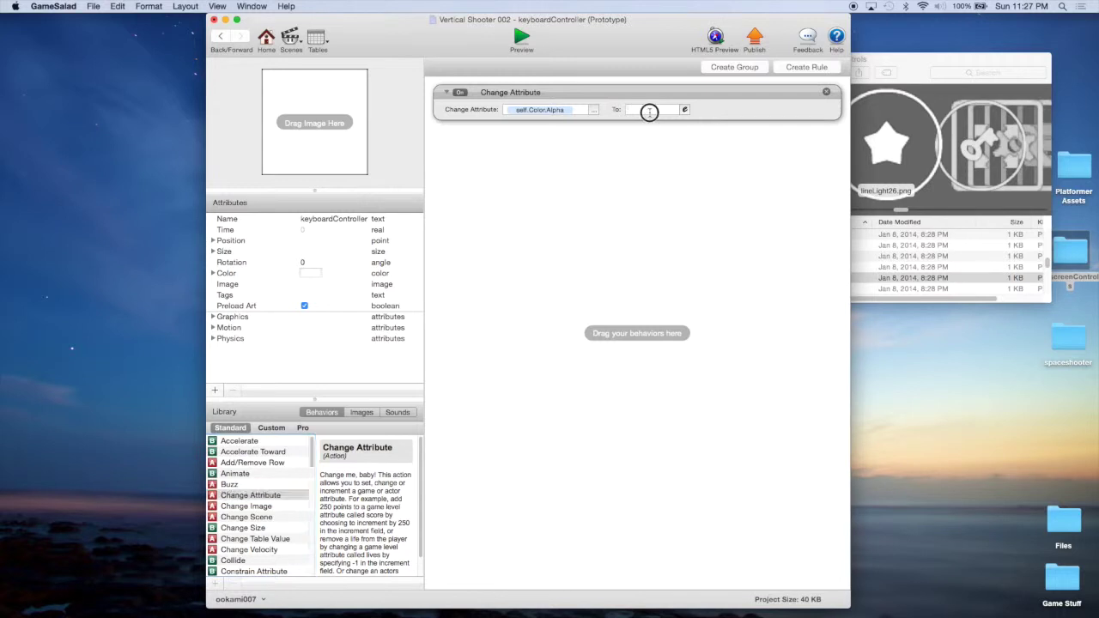
pyautogui.click(657, 147)
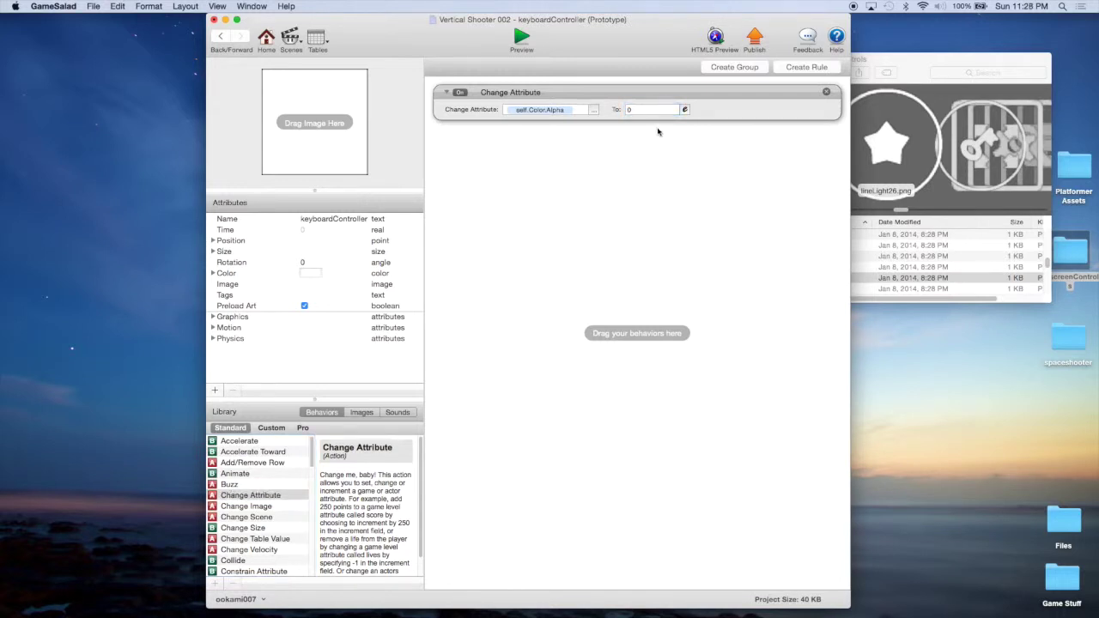